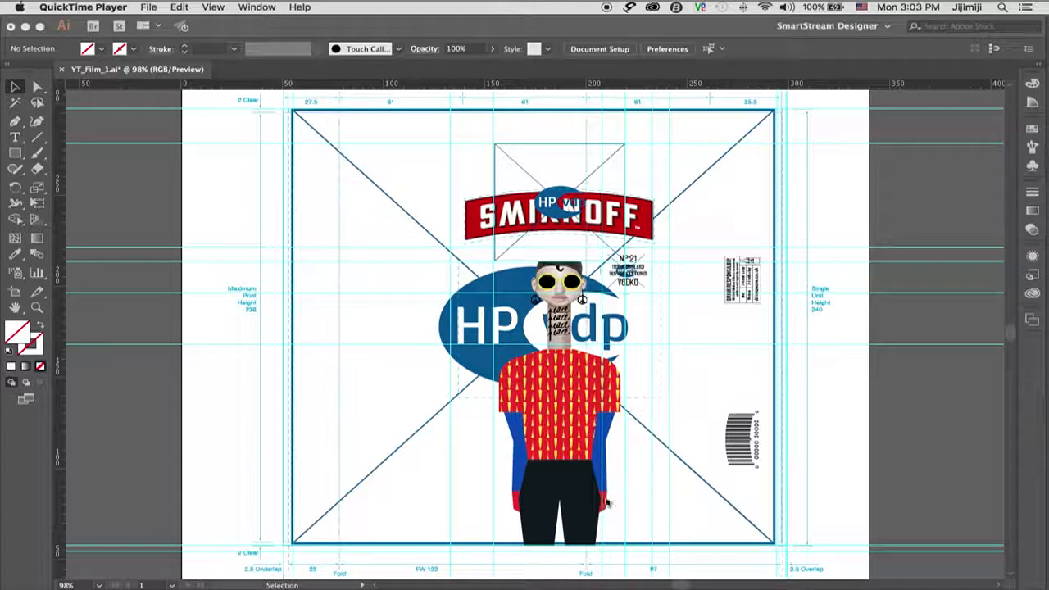
- Switch to Illustrator, hide the linked clothed-body image in the CUTTER layer, and collapse that layer
{"action": "left_click", "coordinate": [571, 444]}
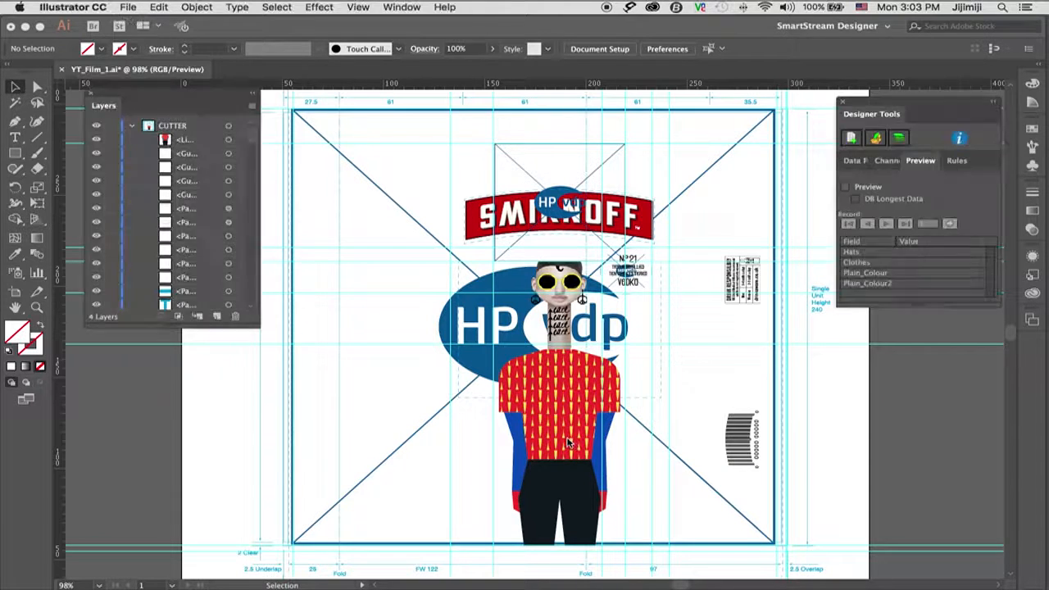
{"action": "left_click", "coordinate": [96, 139]}
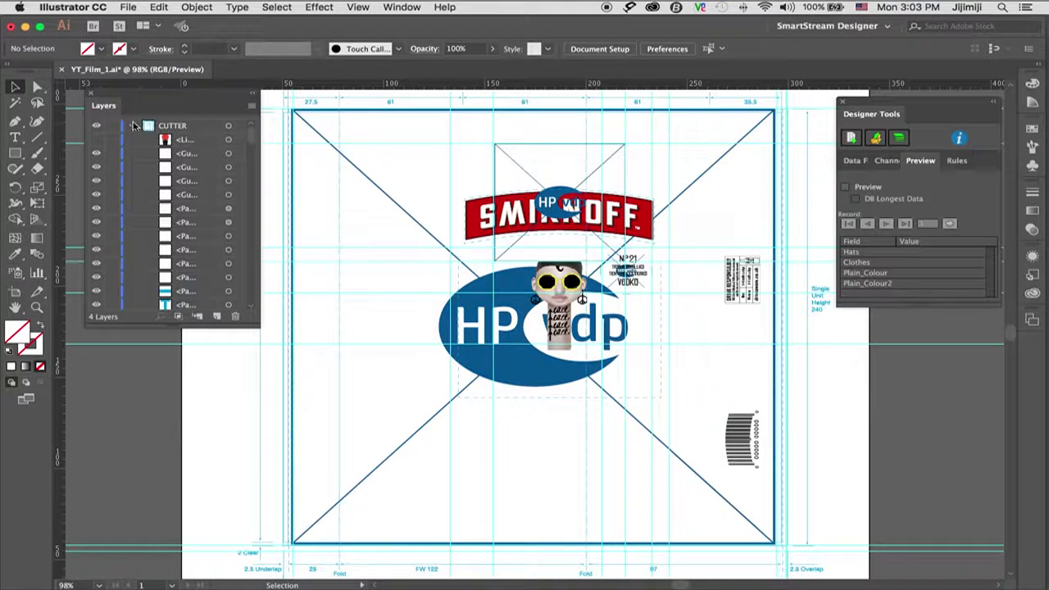
{"action": "left_click", "coordinate": [131, 125]}
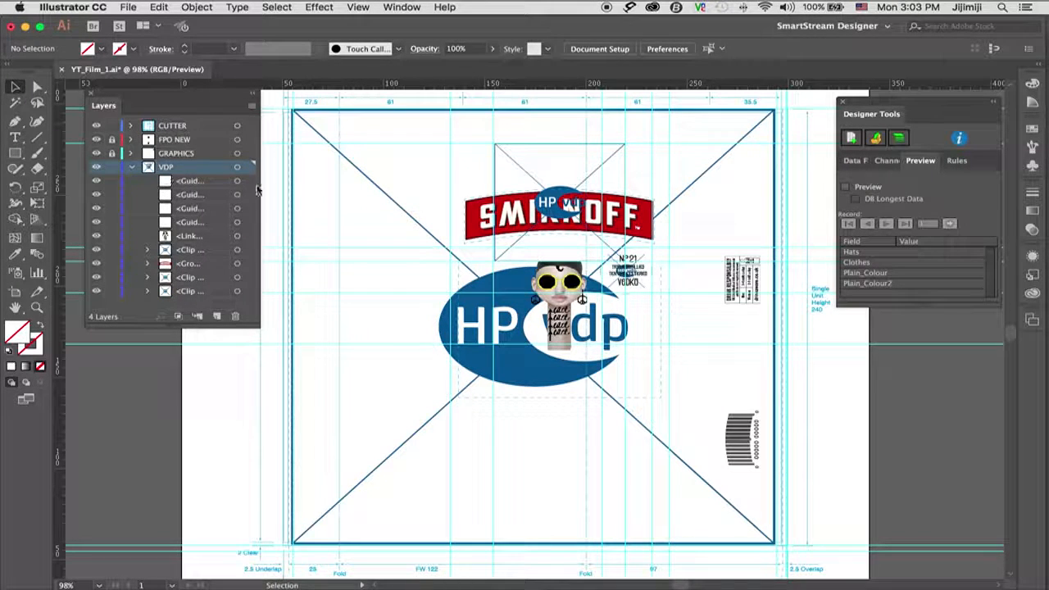
- Draw a rectangle about 90 × 119 mm in the label's lower-left area on the VDP layer and make it an image channel
{"action": "left_click", "coordinate": [15, 154]}
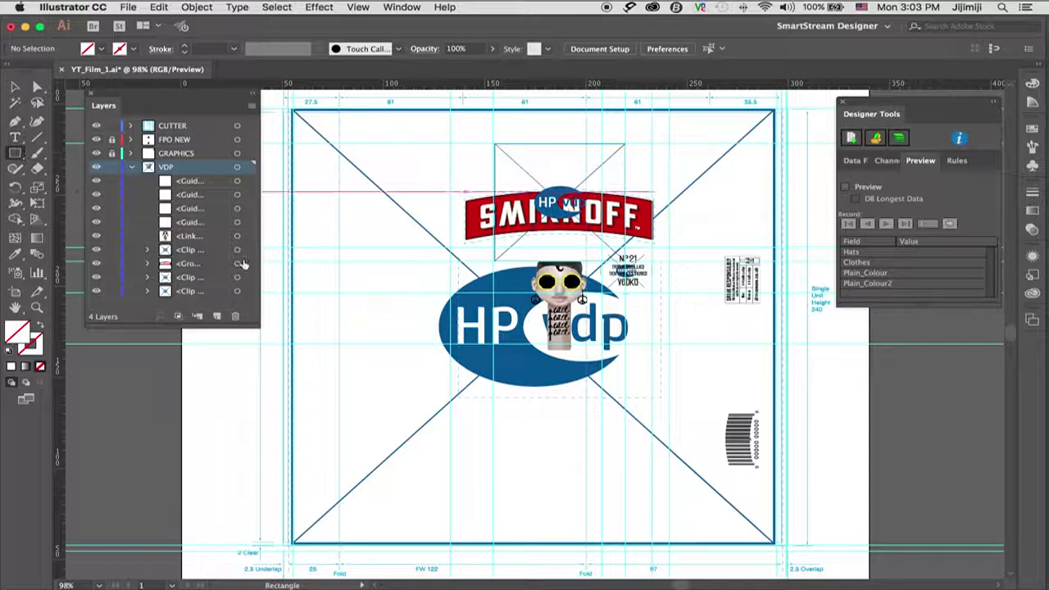
{"action": "left_click_drag", "start_coordinate": [340, 316], "coordinate": [523, 533]}
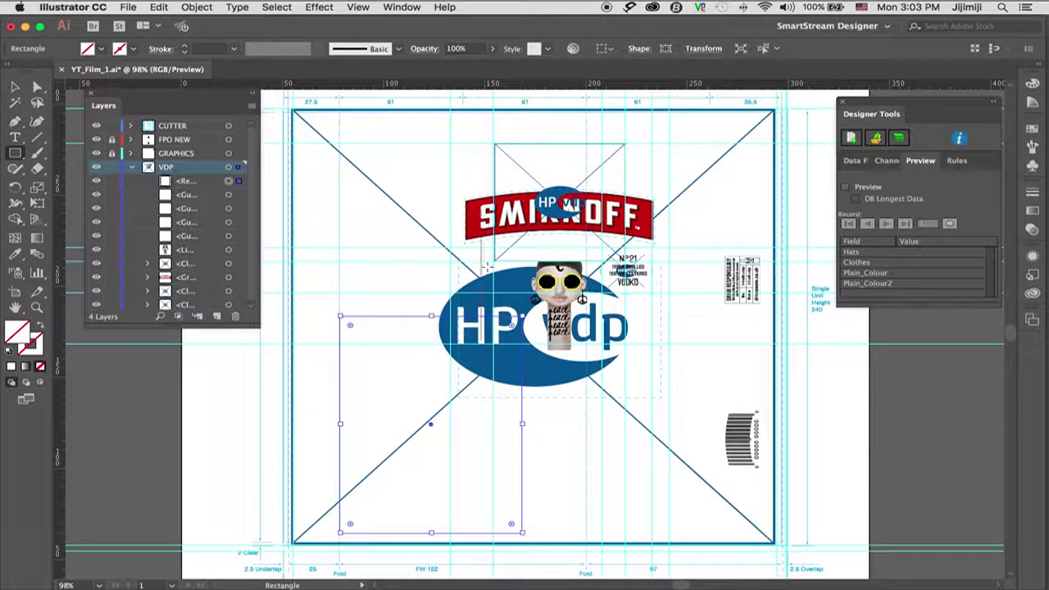
{"action": "left_click", "coordinate": [887, 161]}
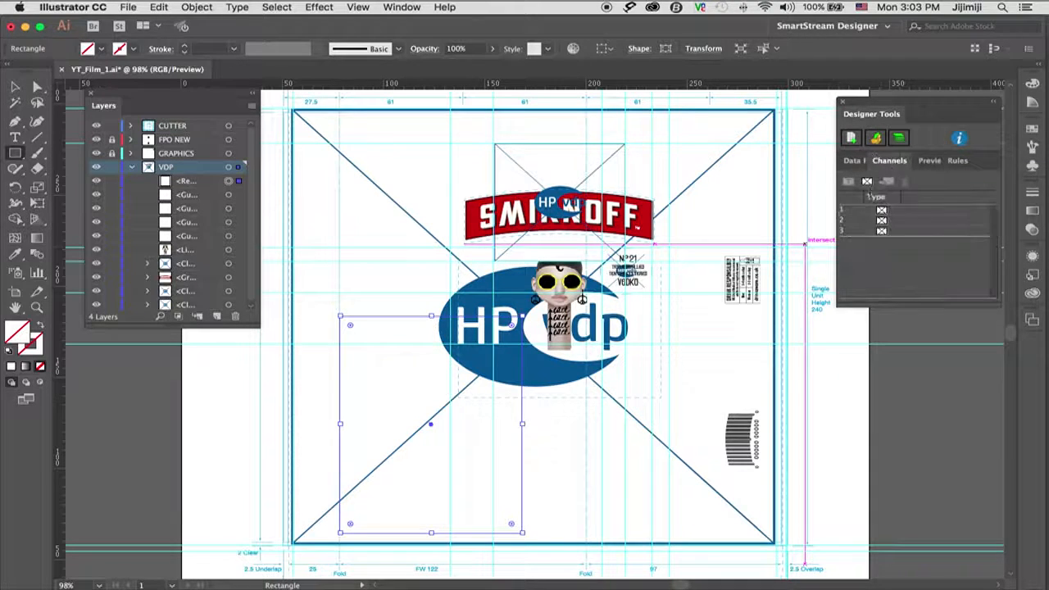
{"action": "left_click", "coordinate": [867, 182]}
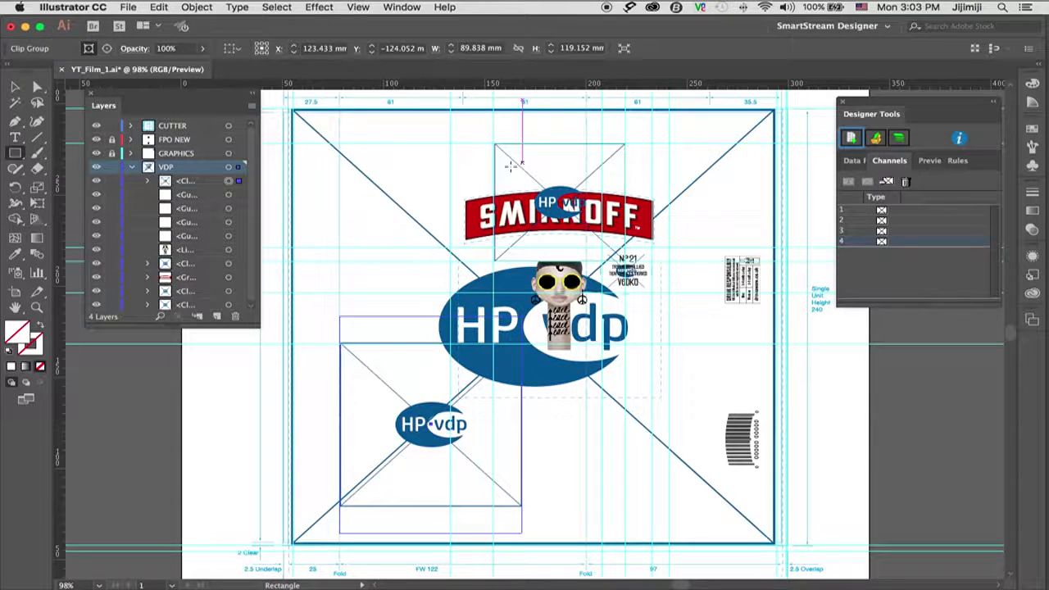
- Resize the image channel frame to 108 × 108 mm and move it to the label's lower centre, below the head
{"action": "left_click", "coordinate": [482, 48]}
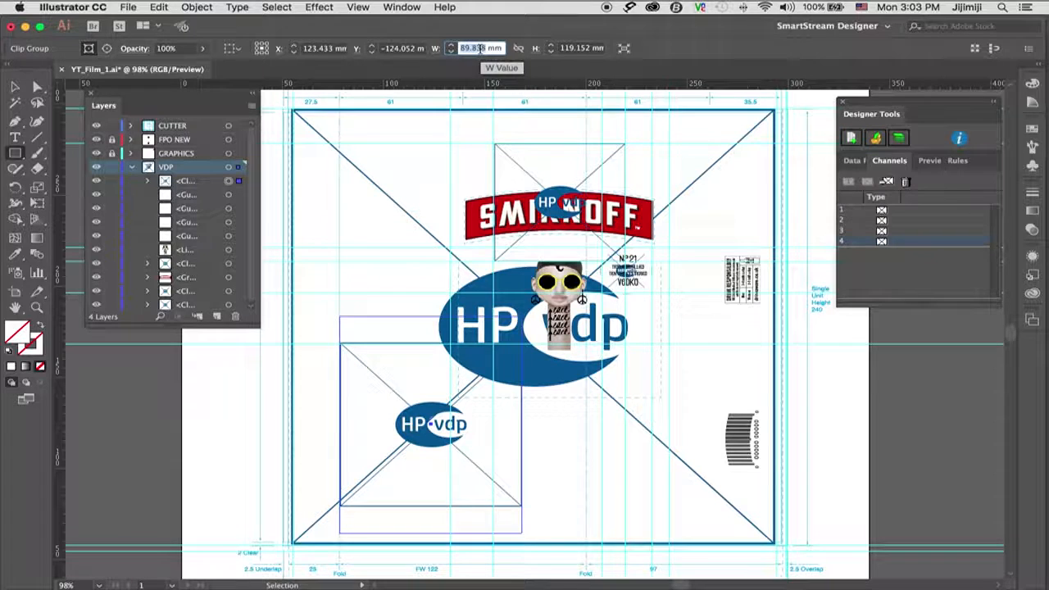
{"action": "type", "text": "108"}
{"action": "key", "text": "Tab"}
{"action": "type", "text": "108"}
{"action": "key", "text": "Tab"}
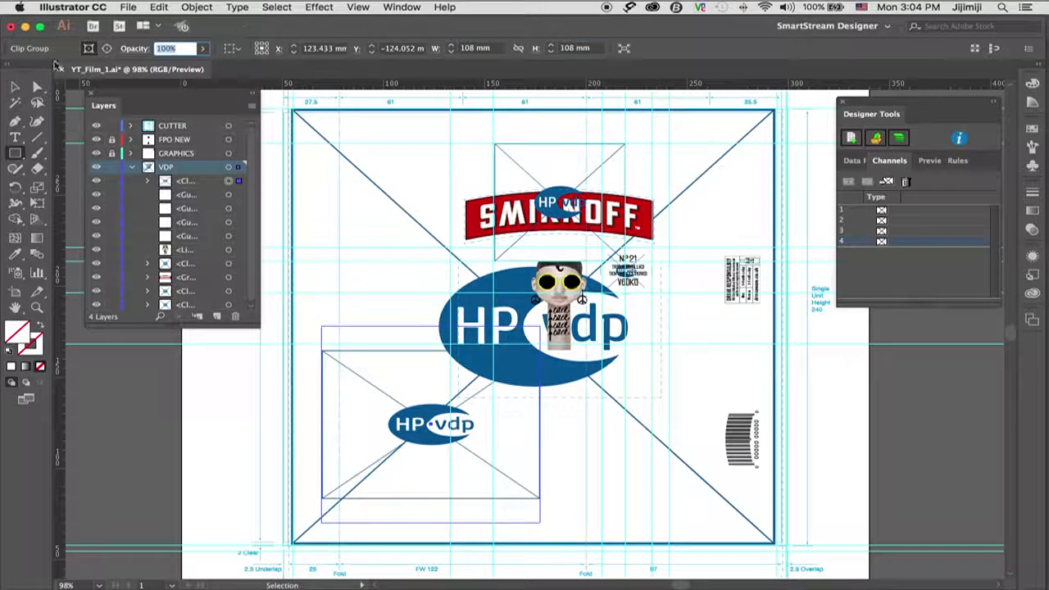
{"action": "left_click", "coordinate": [16, 87]}
{"action": "left_click_drag", "start_coordinate": [382, 369], "coordinate": [500, 386]}
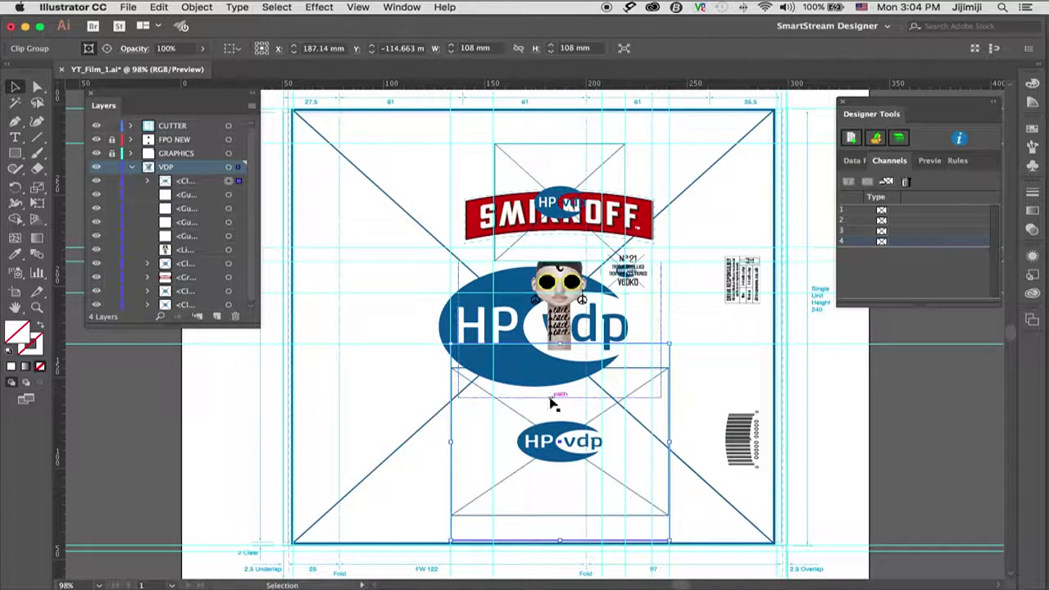
- Set the fourth channel's type to Dynamic Image with HP Mosaic, using Fill Frame Proportionally fitting and top-centre alignment
{"action": "double_click", "coordinate": [885, 245]}
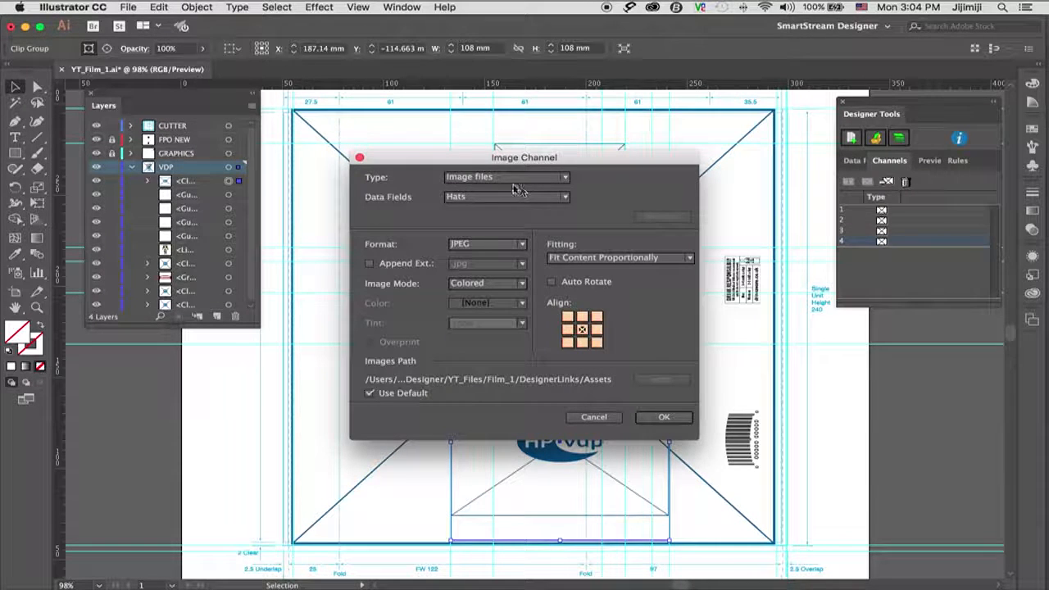
{"action": "left_click", "coordinate": [482, 179]}
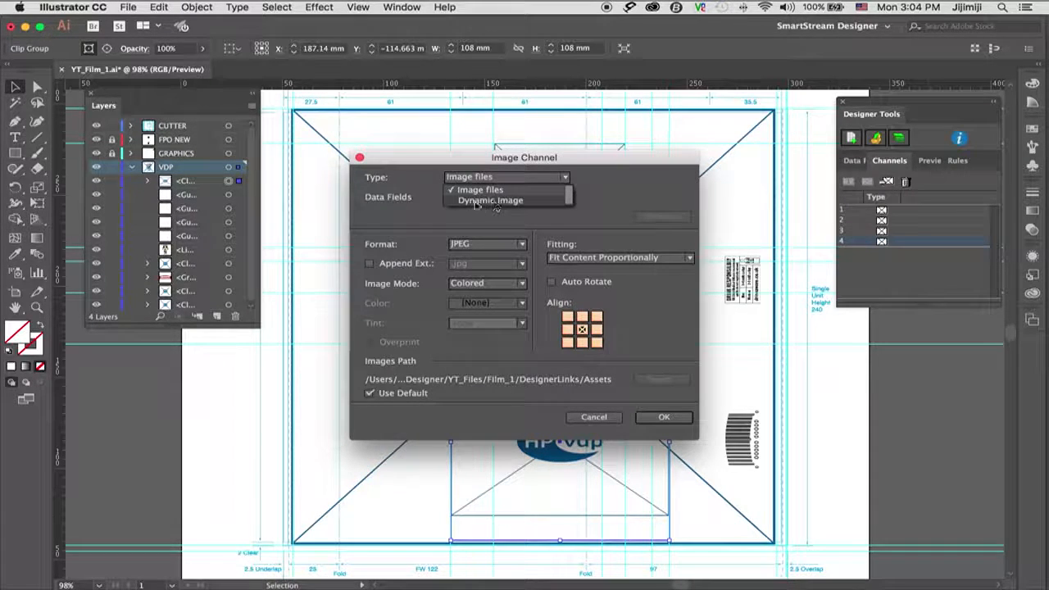
{"action": "left_click", "coordinate": [488, 202]}
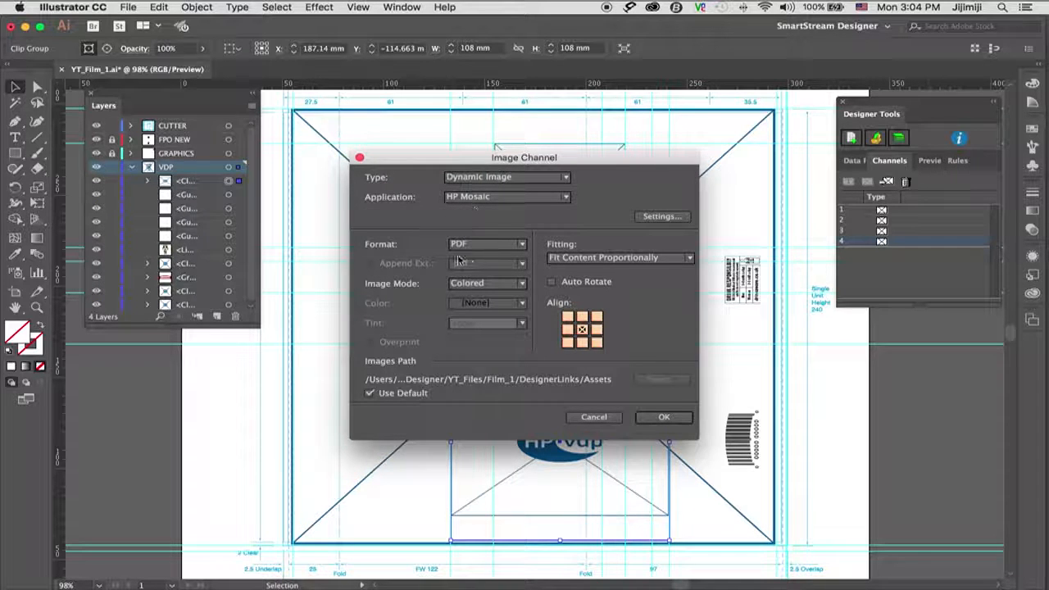
{"action": "left_click", "coordinate": [566, 260]}
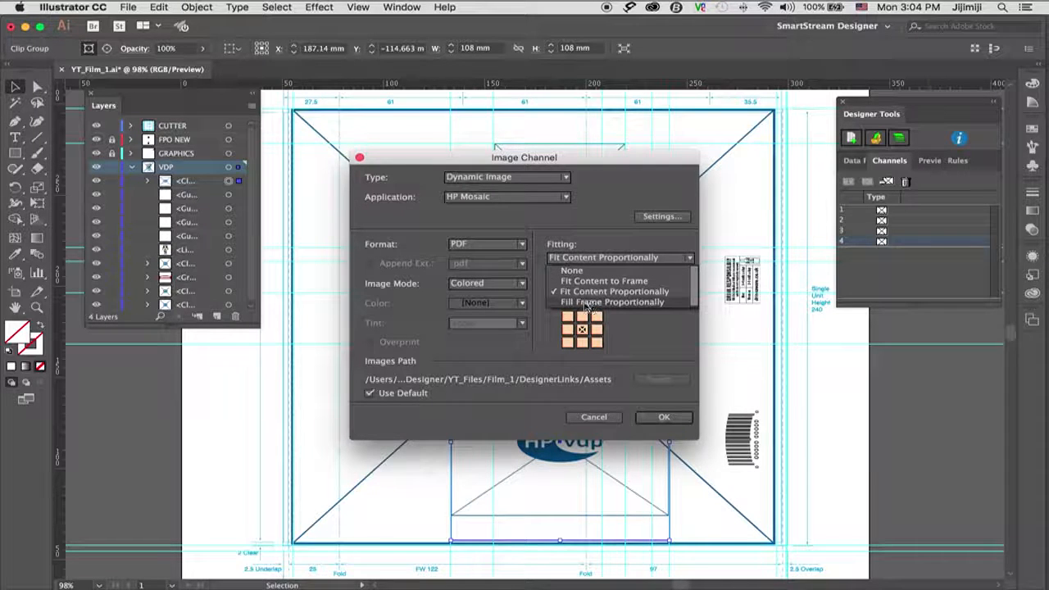
{"action": "left_click", "coordinate": [587, 302]}
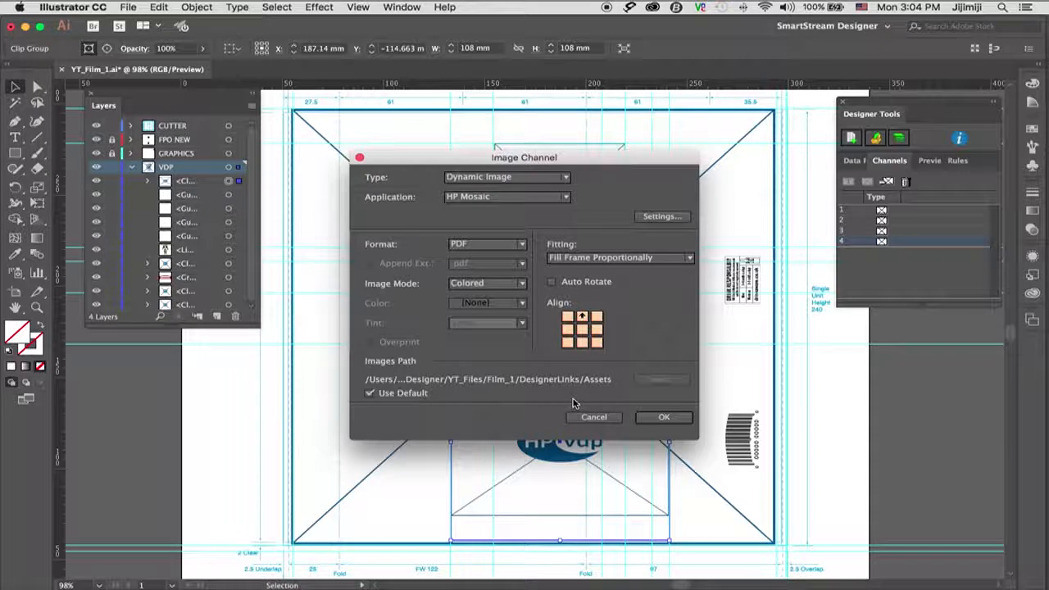
- In the HP Mosaic settings, choose Clothes as the data index for Demo_Template_file
{"action": "left_click", "coordinate": [661, 217]}
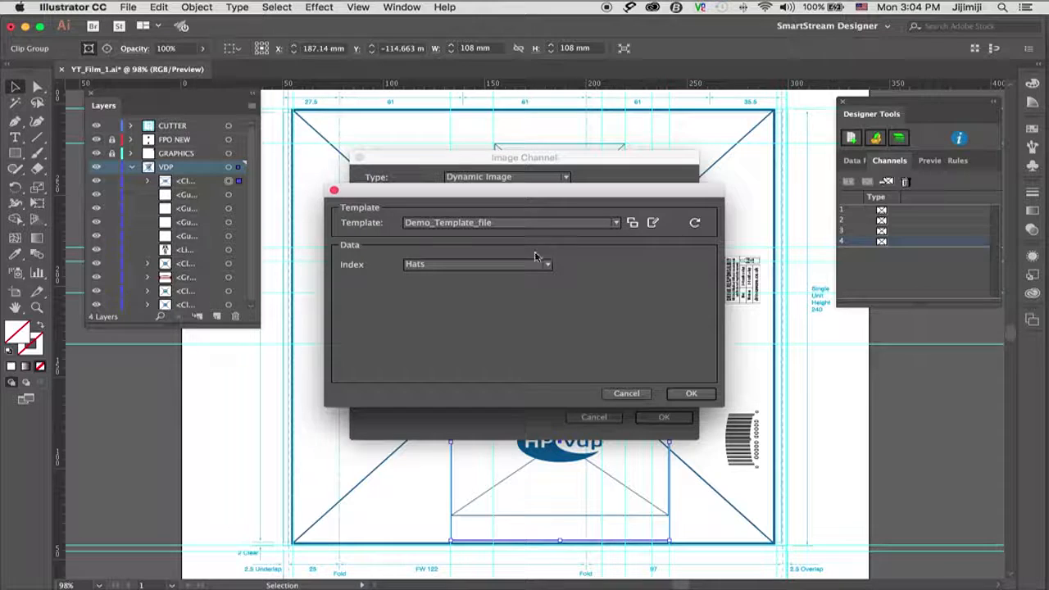
{"action": "left_click", "coordinate": [456, 264]}
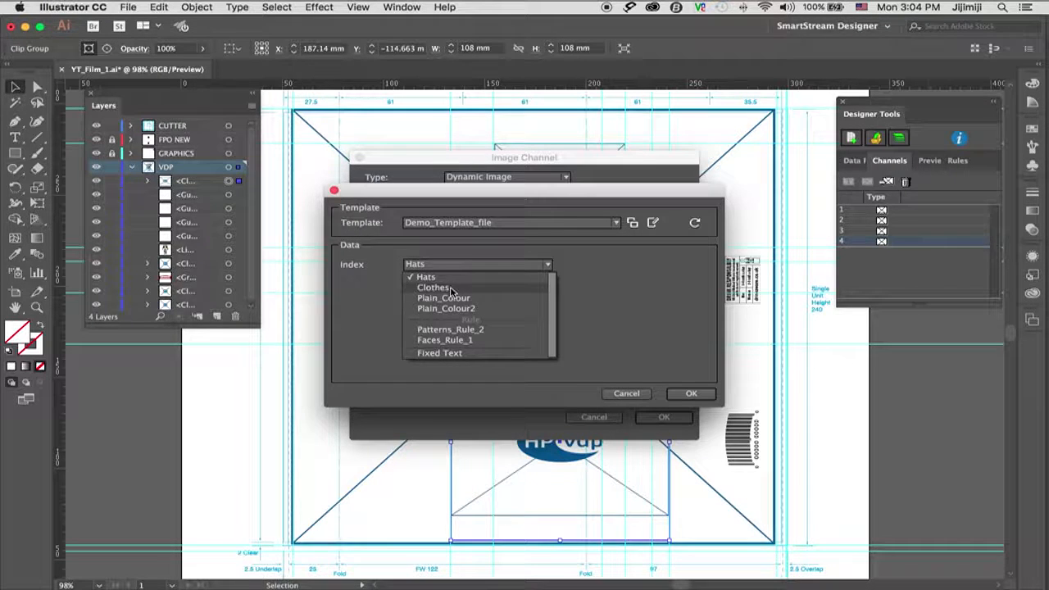
{"action": "left_click", "coordinate": [449, 289]}
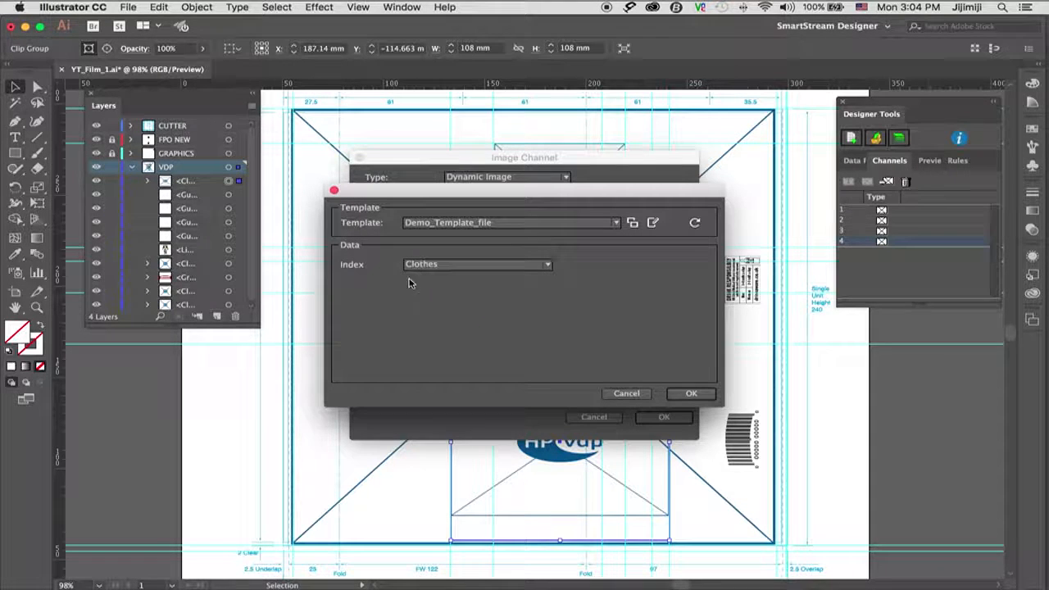
- Open Set 1 of the Mosaic template for editing and change its Diamonds seed file to 608710
{"action": "left_click", "coordinate": [654, 223]}
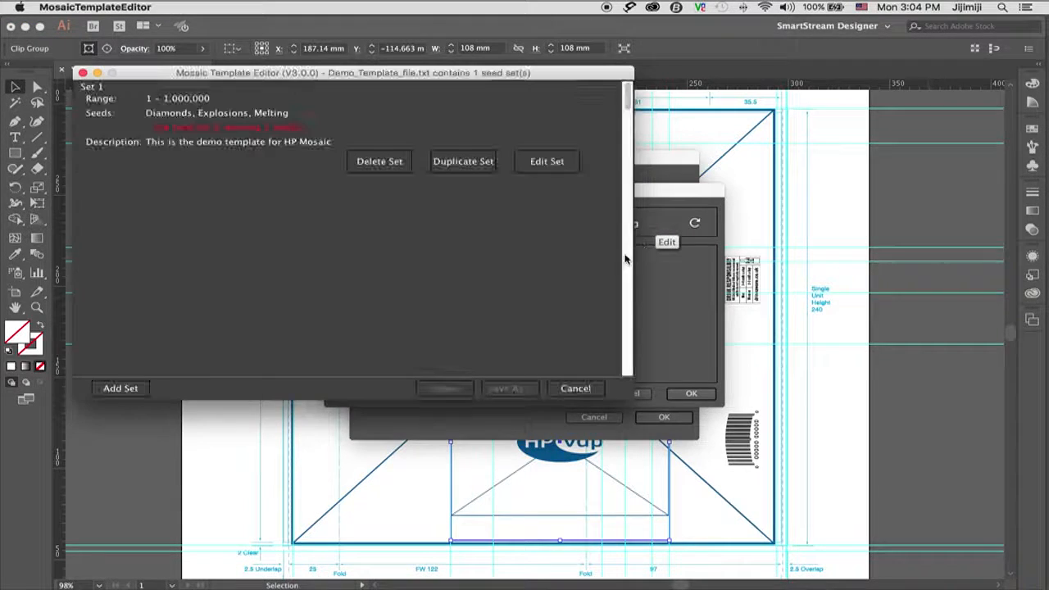
{"action": "left_click", "coordinate": [556, 168]}
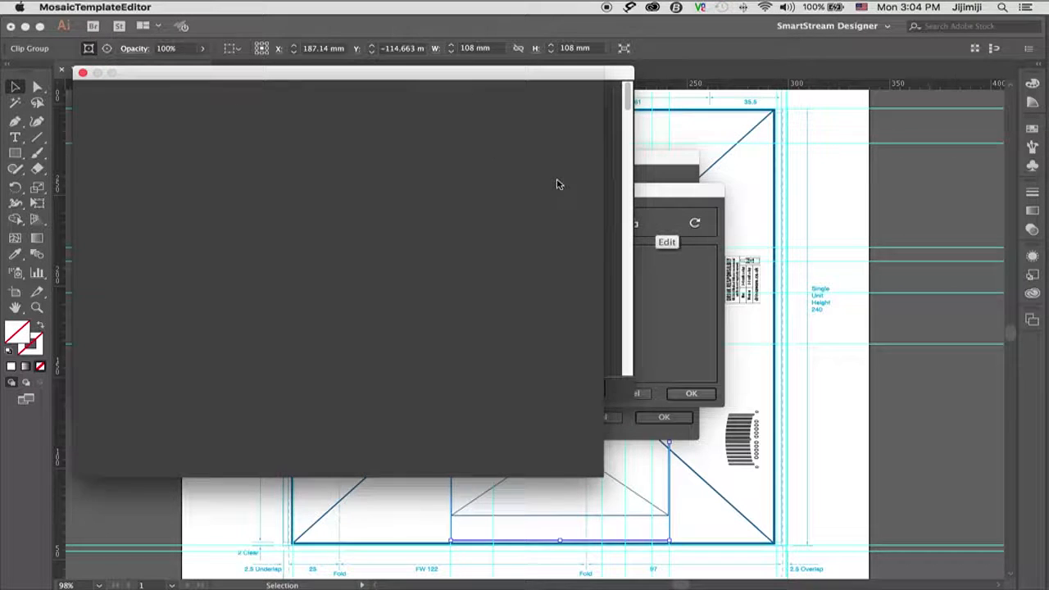
{"action": "left_click_drag", "start_coordinate": [395, 72], "coordinate": [508, 107]}
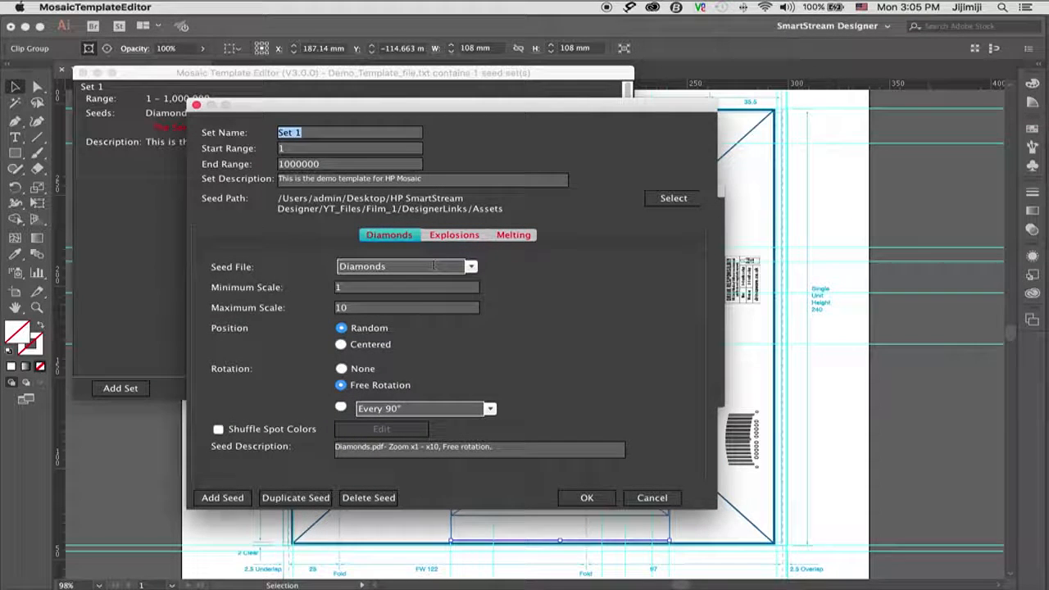
{"action": "left_click", "coordinate": [471, 267]}
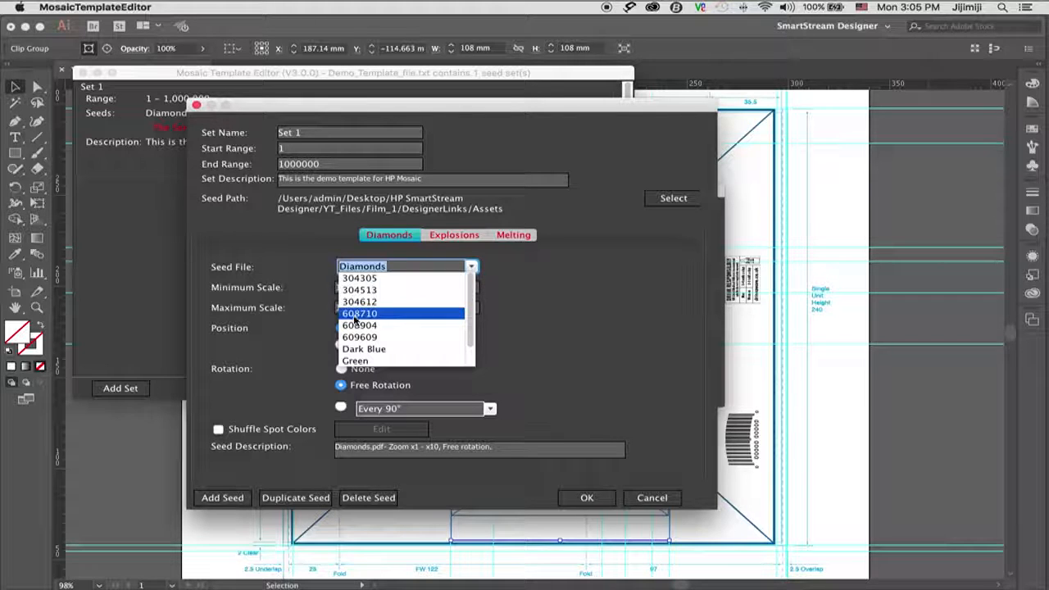
{"action": "left_click", "coordinate": [355, 317]}
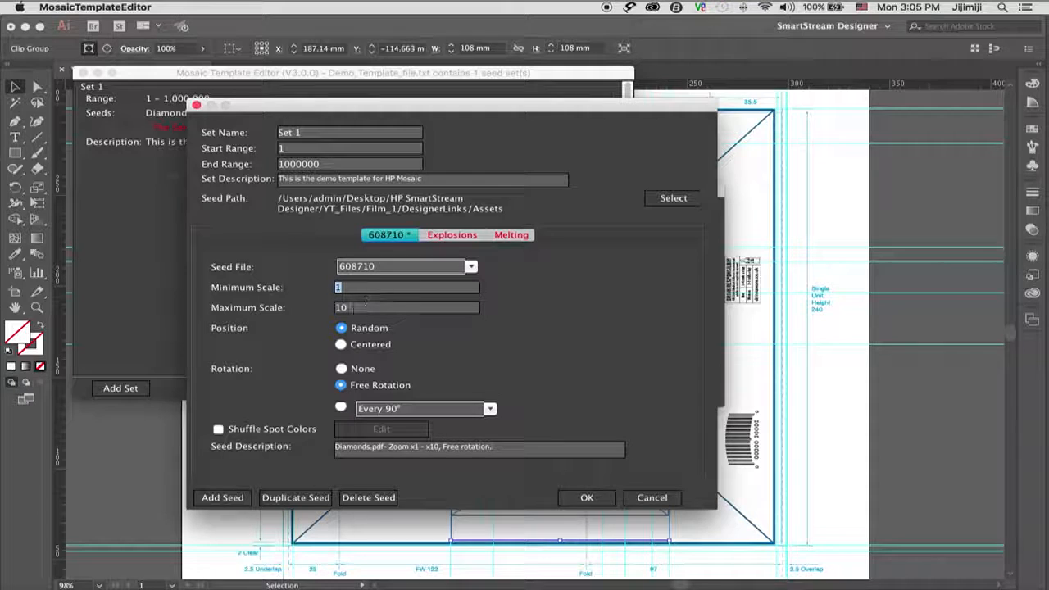
- Set the 608710 seed's maximum scale to 1 and its rotation to None
{"action": "key", "text": "Tab"}
{"action": "type", "text": "7"}
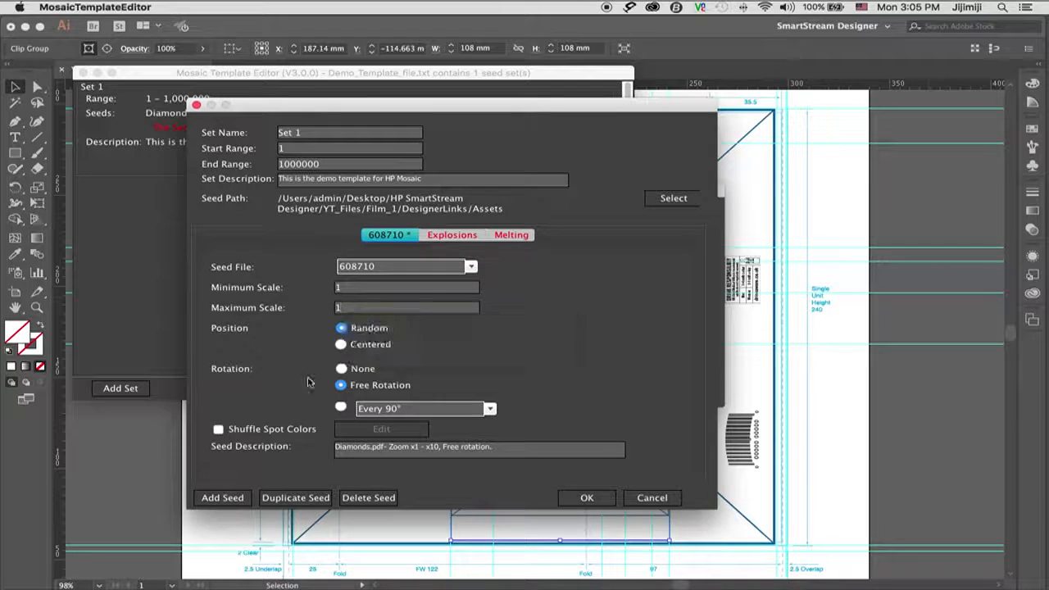
{"action": "left_click", "coordinate": [348, 373]}
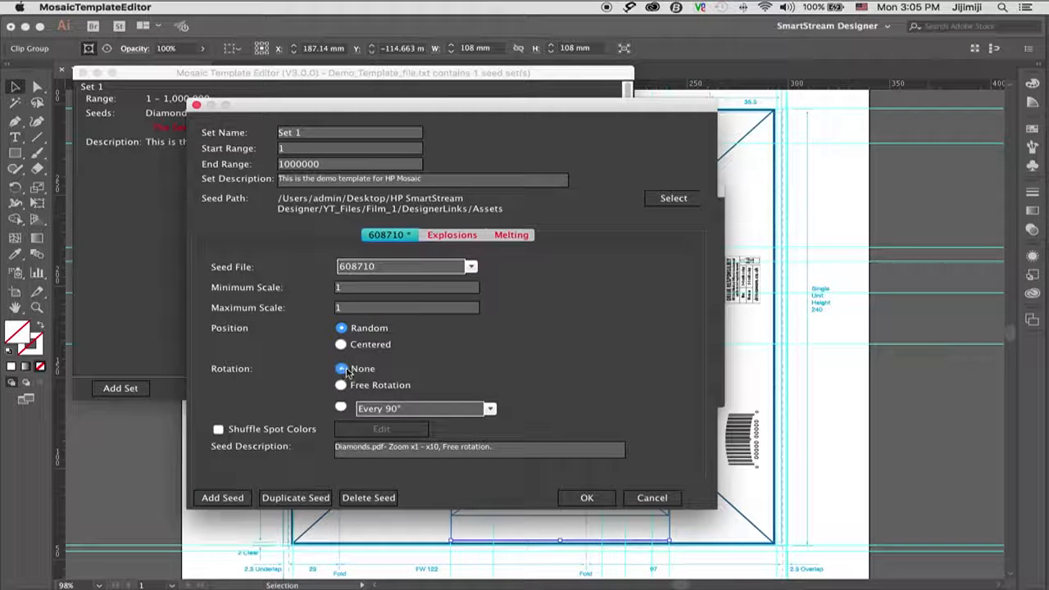
- Enable Shuffle Spot Colors for the 608710 seed, choose to replace with set colors, and review the available color sets
{"action": "left_click", "coordinate": [219, 430]}
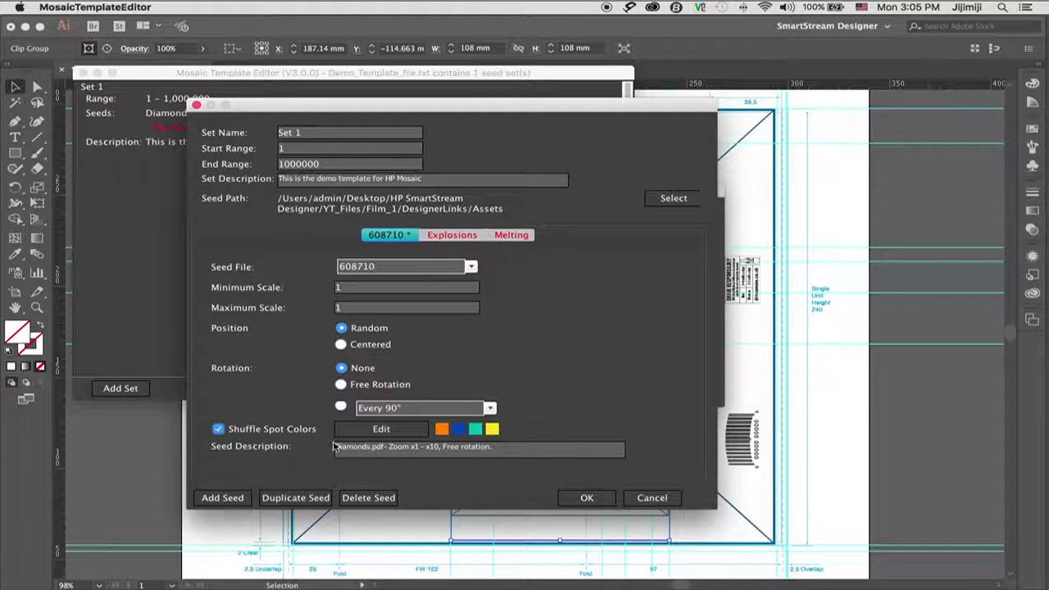
{"action": "left_click", "coordinate": [376, 436]}
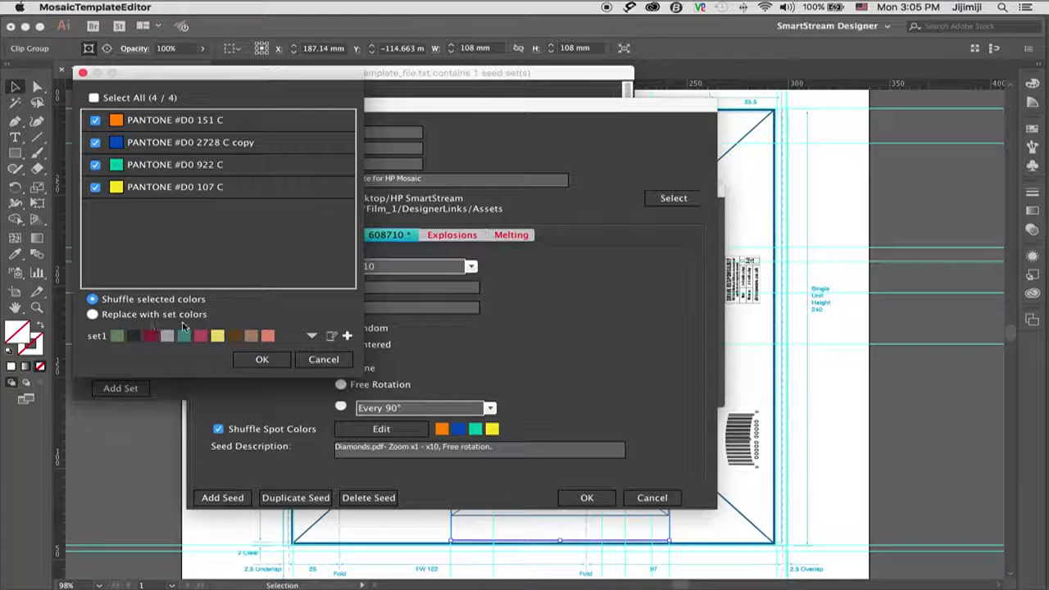
{"action": "left_click", "coordinate": [94, 317]}
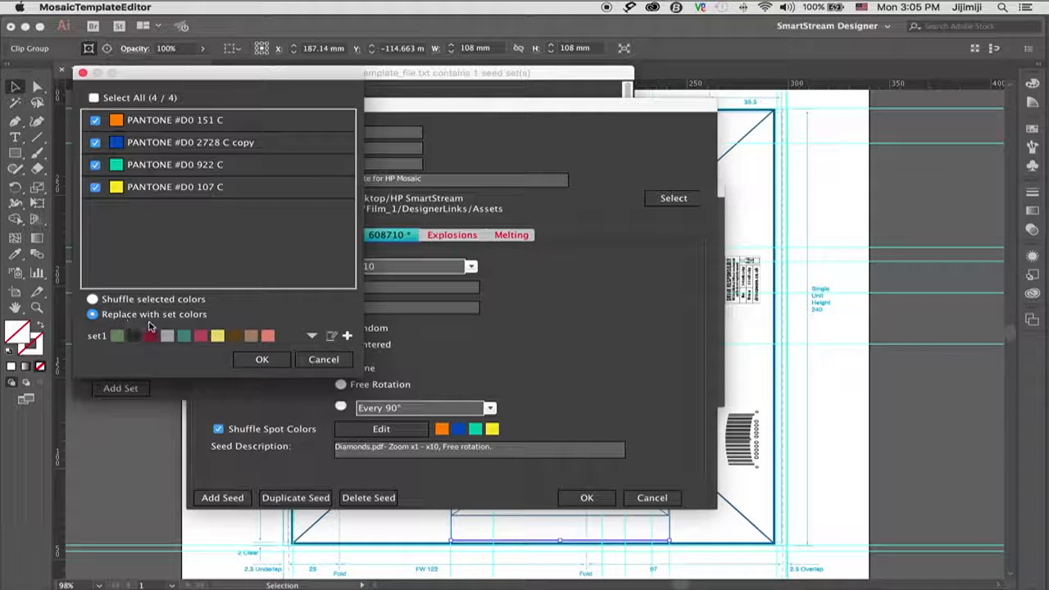
{"action": "left_click", "coordinate": [312, 338]}
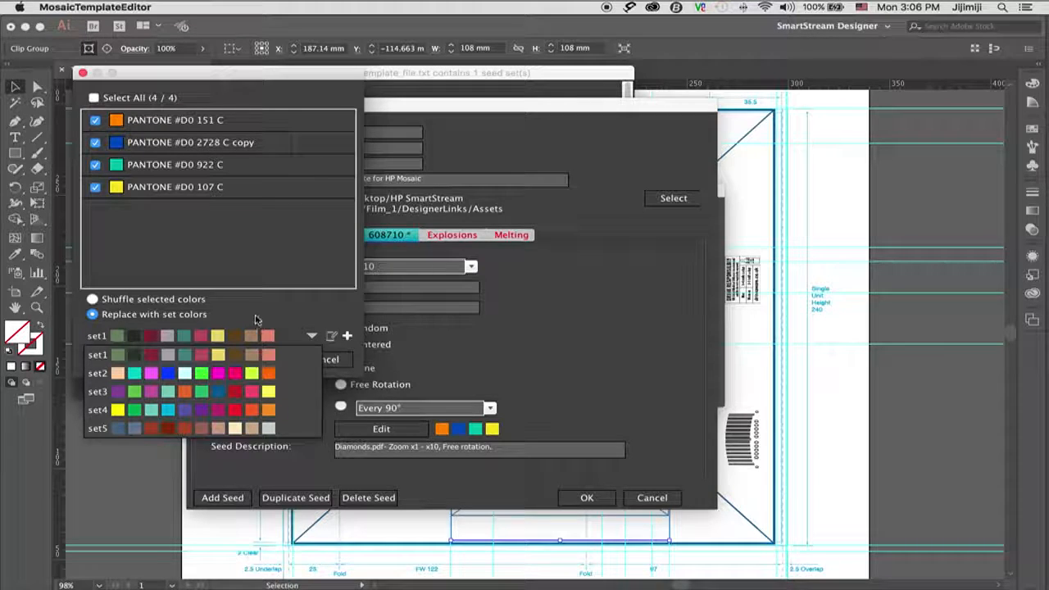
{"action": "left_click", "coordinate": [310, 338]}
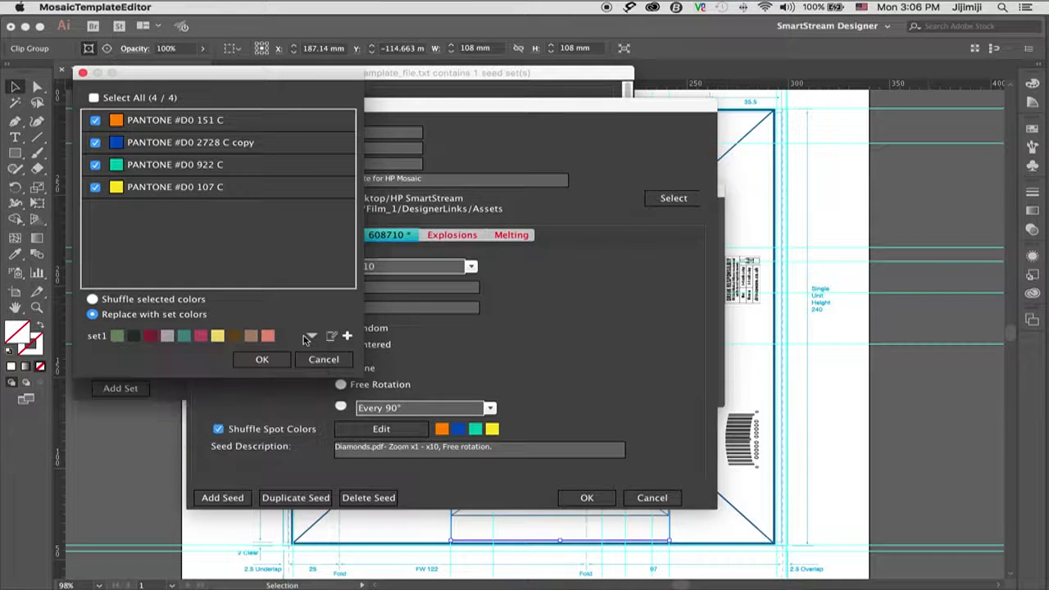
- Start a custom color set titled Colors, with Color1 set to magenta and Color2 to yellow
{"action": "left_click", "coordinate": [346, 337]}
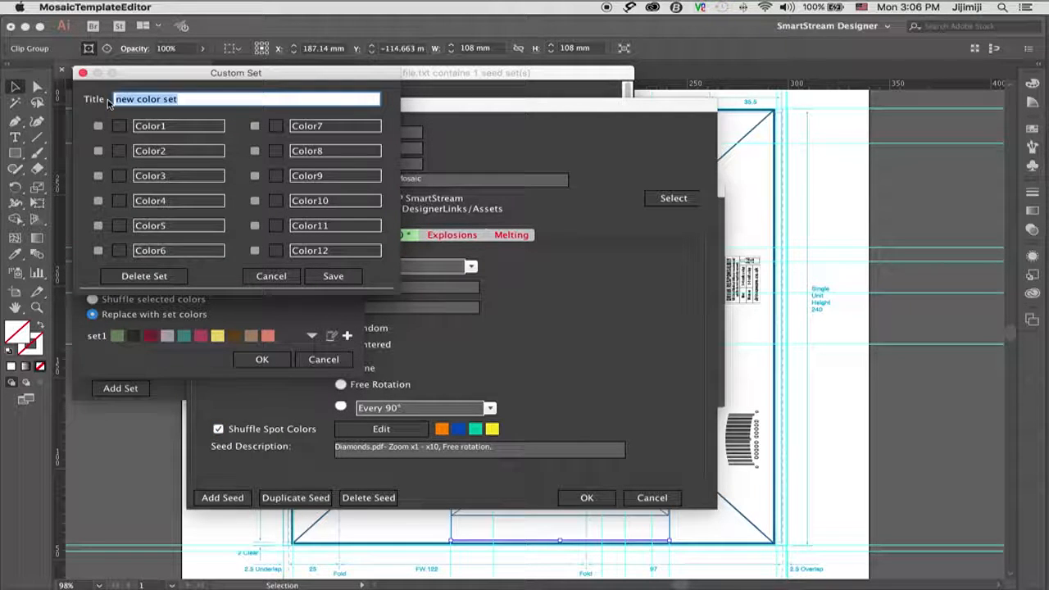
{"action": "type", "text": "Colors"}
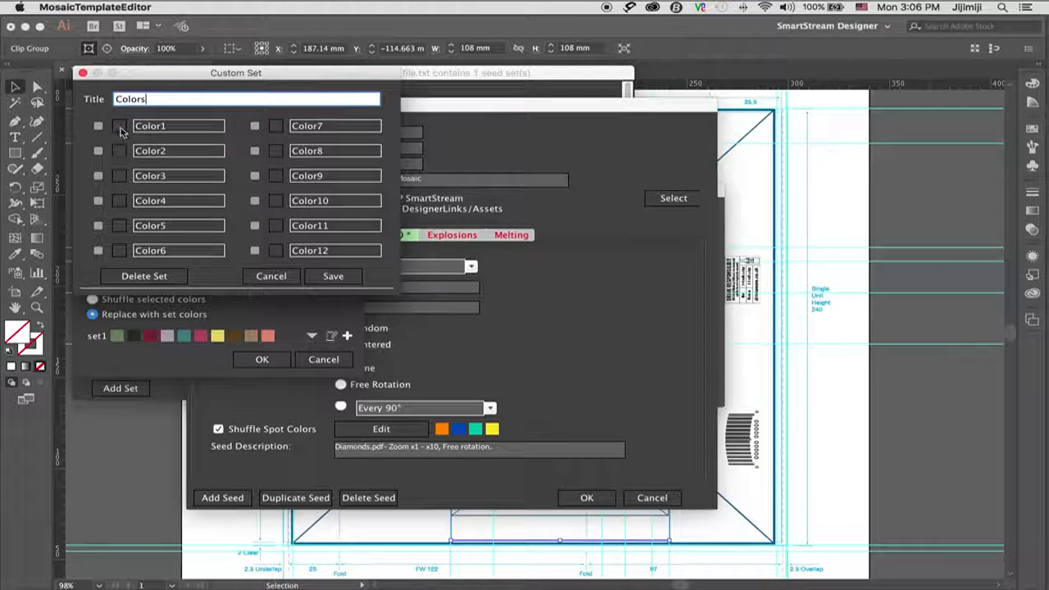
{"action": "left_click", "coordinate": [119, 126]}
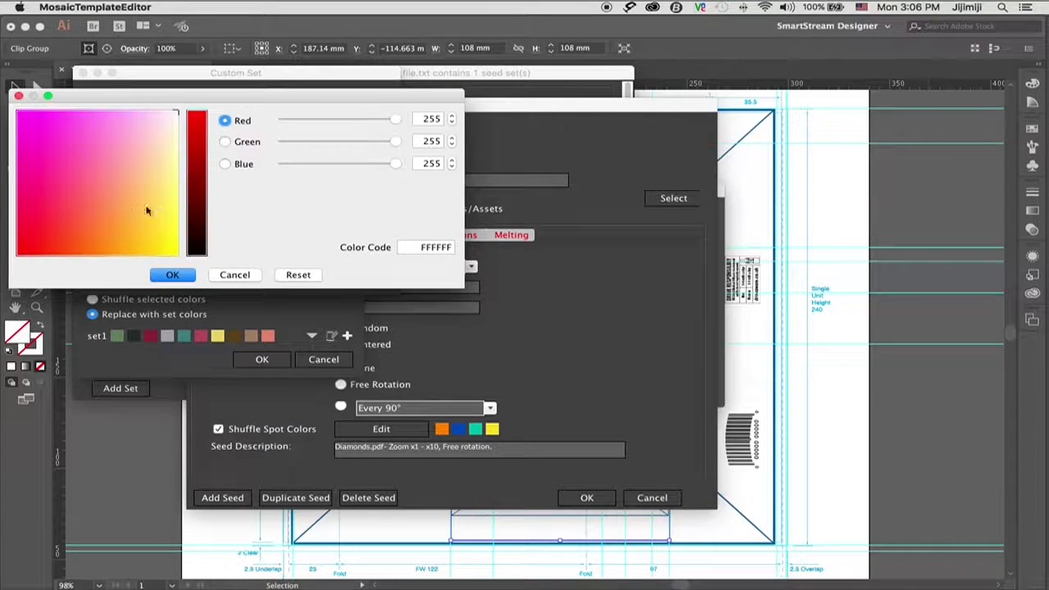
{"action": "left_click_drag", "start_coordinate": [135, 178], "coordinate": [28, 121]}
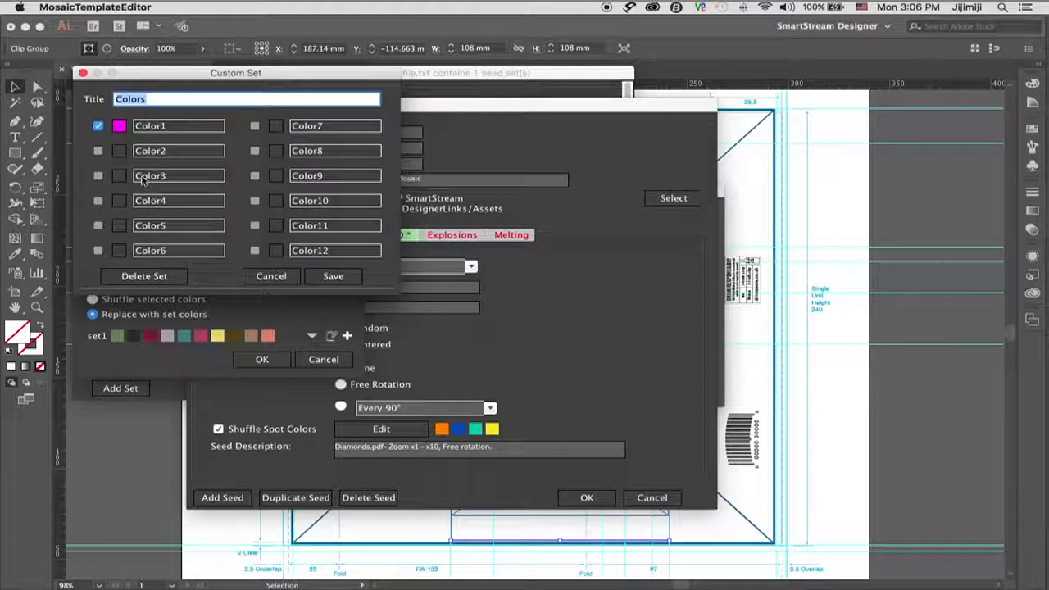
{"action": "left_click", "coordinate": [120, 152]}
{"action": "left_click", "coordinate": [159, 213]}
{"action": "left_click", "coordinate": [172, 271]}
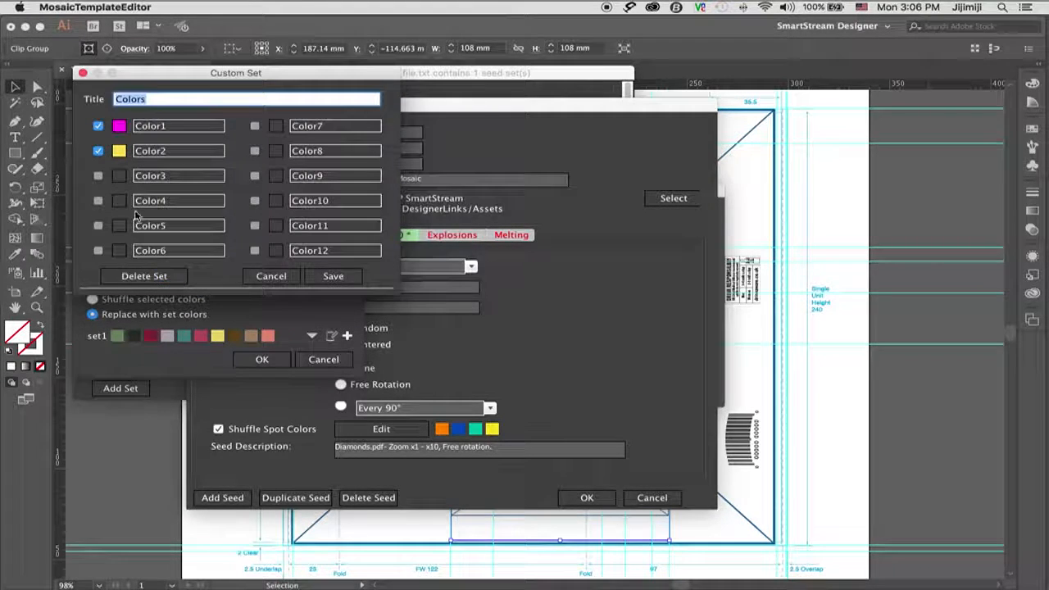
- Set Color12 of the custom set to dark blue, and discard the custom set
{"action": "left_click", "coordinate": [123, 179]}
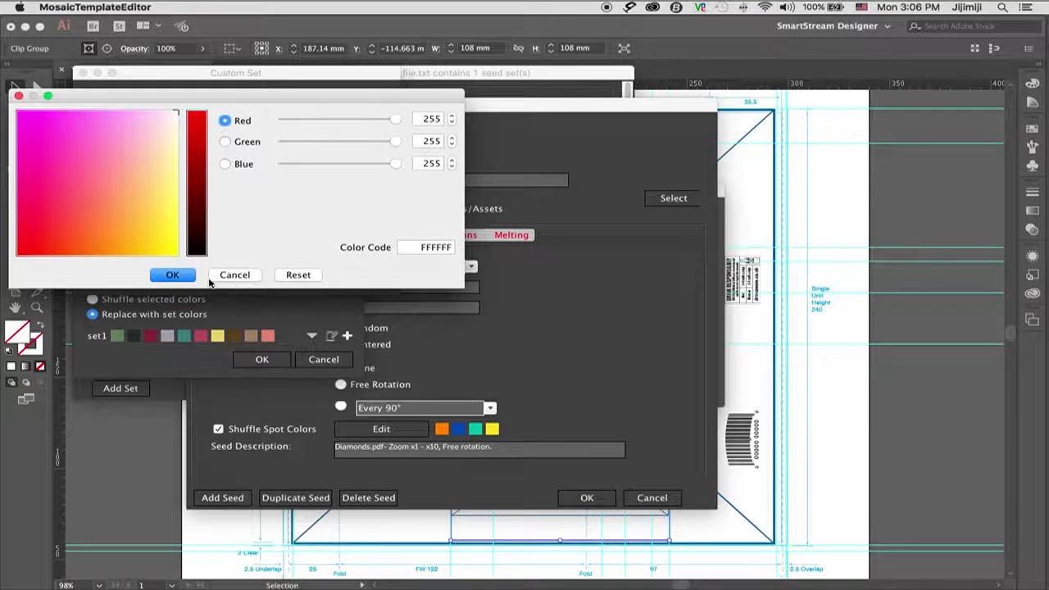
{"action": "left_click", "coordinate": [234, 276]}
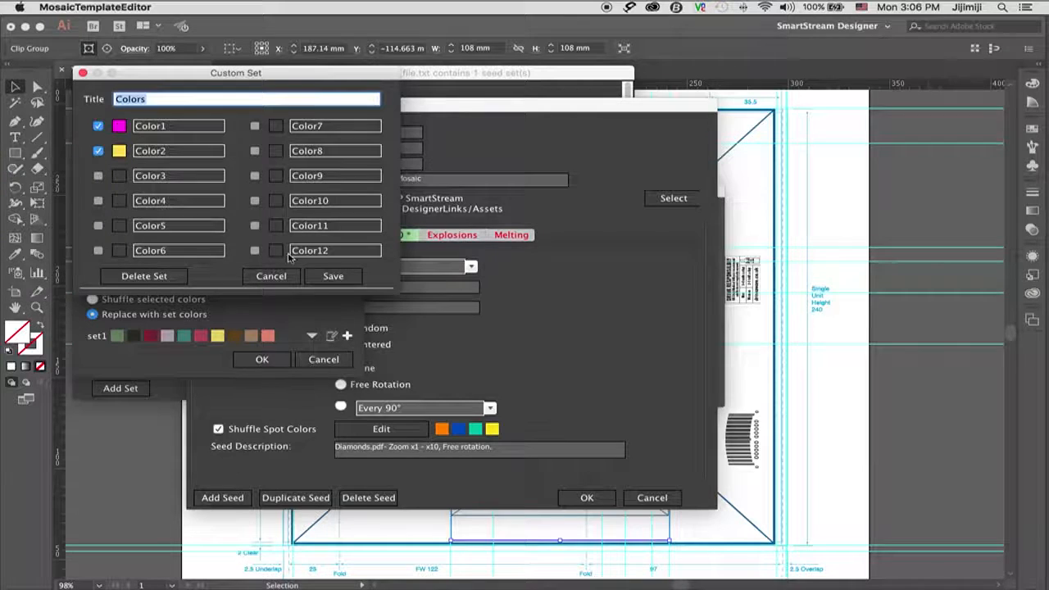
{"action": "left_click", "coordinate": [276, 251]}
{"action": "left_click_drag", "start_coordinate": [157, 219], "coordinate": [195, 237]}
{"action": "left_click", "coordinate": [132, 163]}
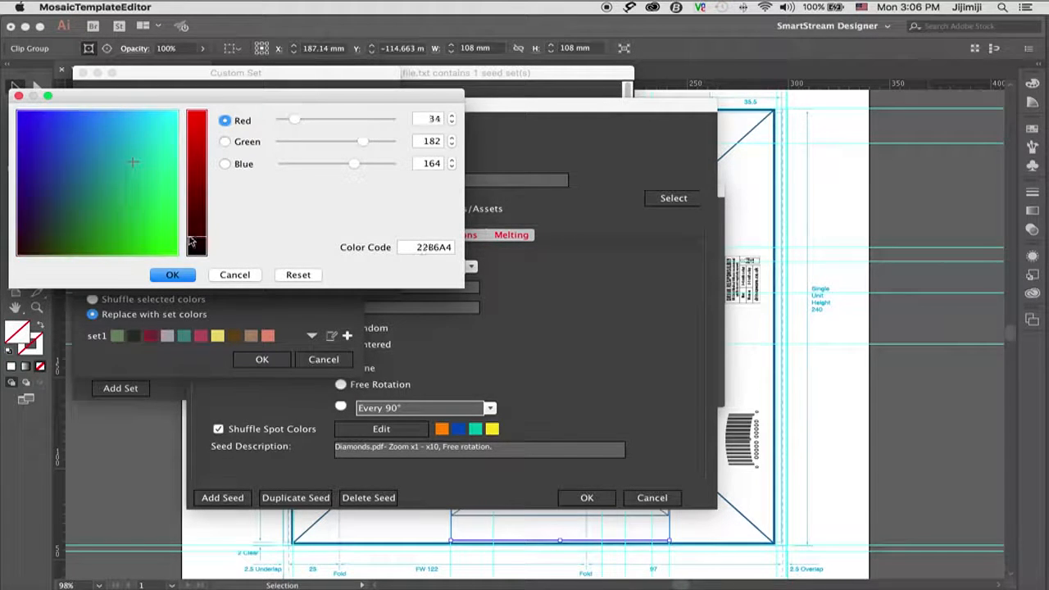
{"action": "left_click", "coordinate": [36, 205]}
{"action": "left_click", "coordinate": [156, 275]}
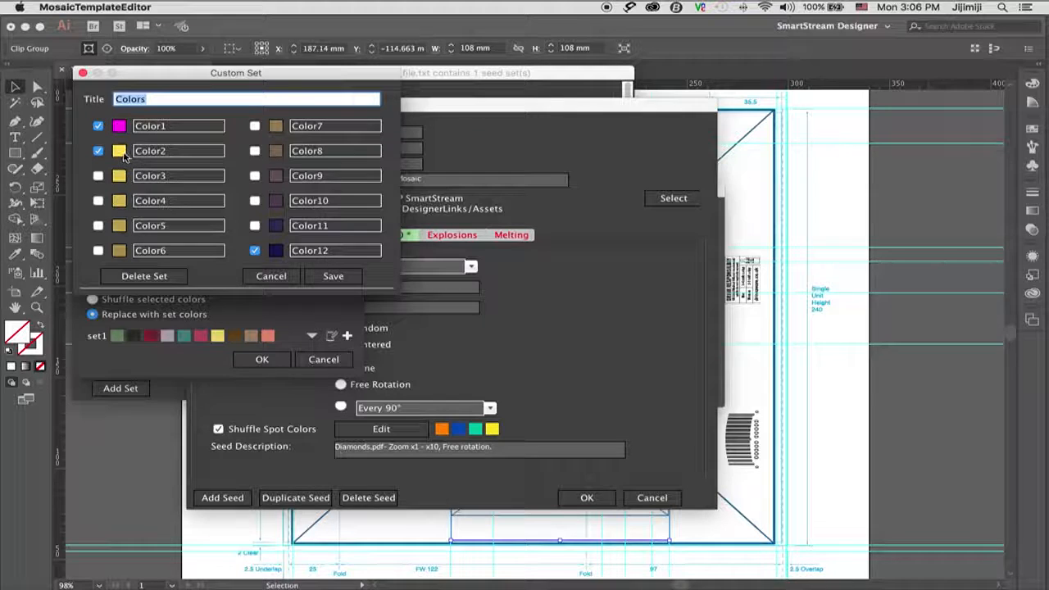
{"action": "left_click", "coordinate": [273, 277]}
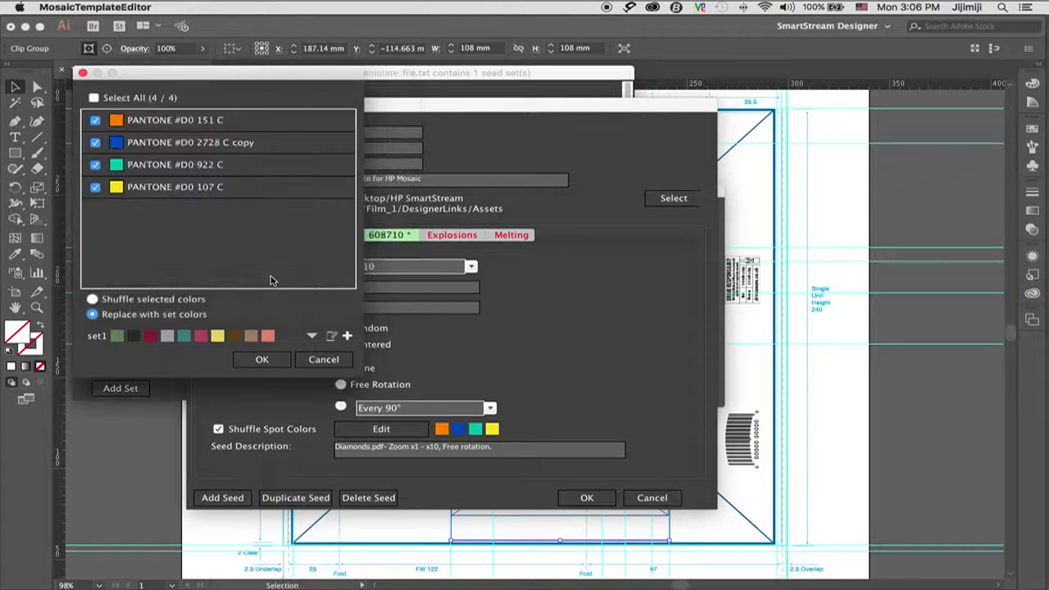
- Choose set4 as the replacement colors for the 608710 seed's spot colors
{"action": "left_click", "coordinate": [312, 336]}
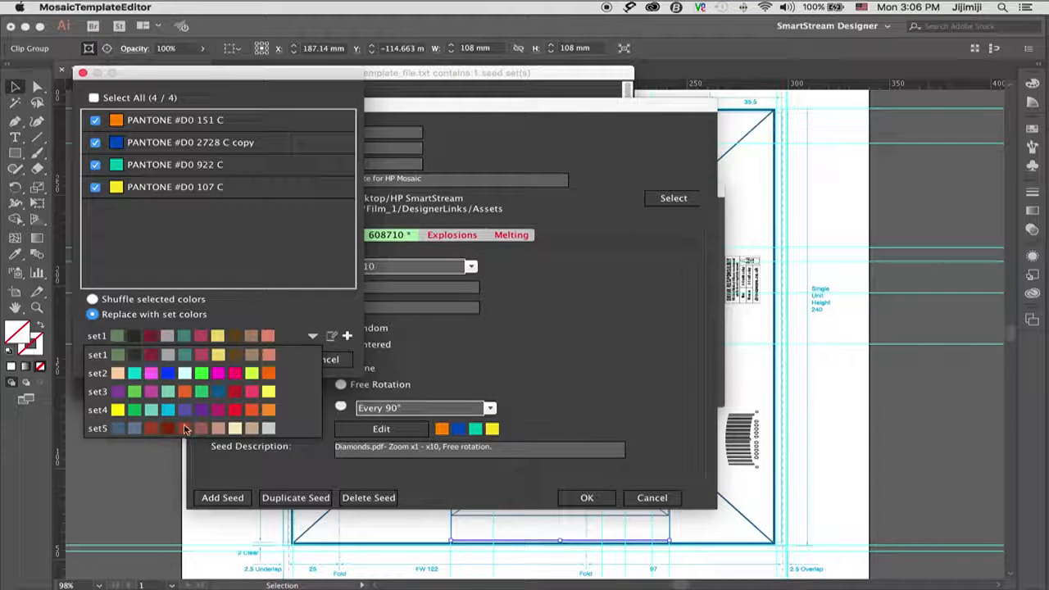
{"action": "left_click", "coordinate": [125, 410]}
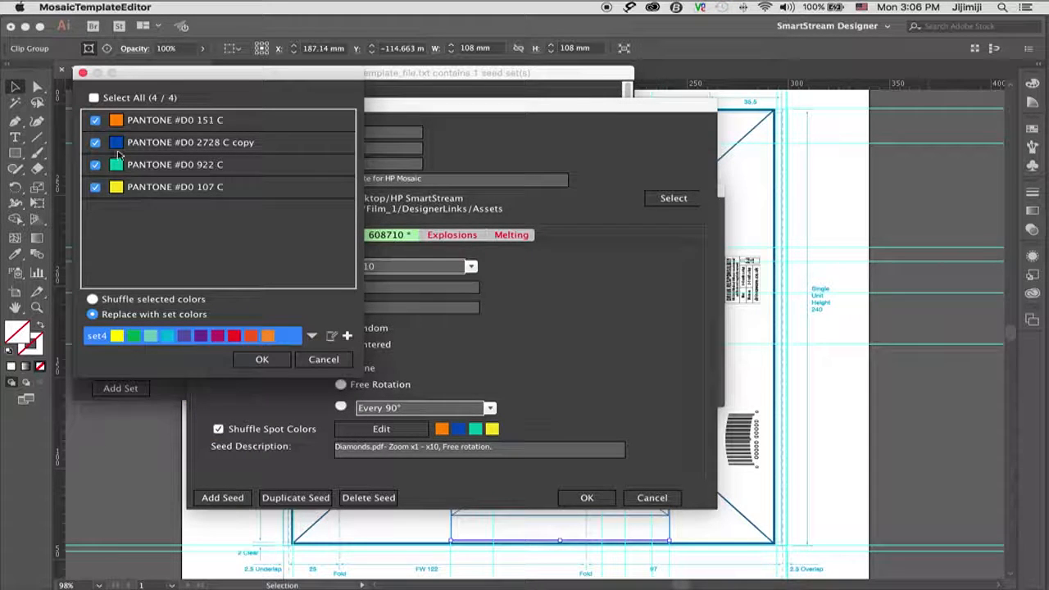
- Exclude PANTONE #D0 151 C, 922 C and 2728 C copy from the color replacement, and include all three again
{"action": "left_click", "coordinate": [96, 123]}
{"action": "left_click", "coordinate": [95, 165]}
{"action": "left_click", "coordinate": [95, 143]}
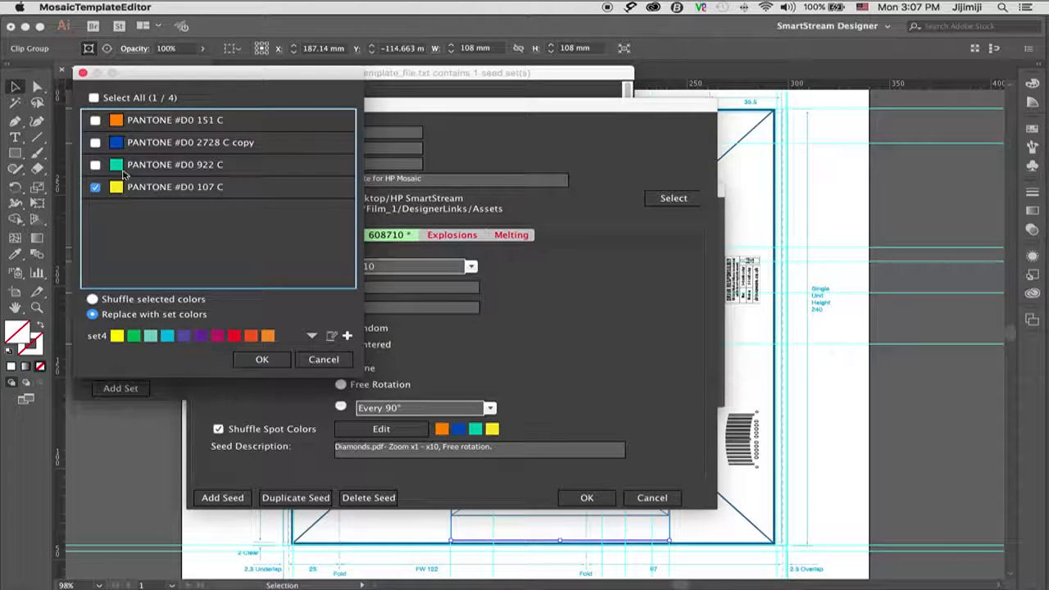
{"action": "left_click", "coordinate": [96, 165]}
{"action": "left_click", "coordinate": [95, 143]}
{"action": "left_click", "coordinate": [96, 120]}
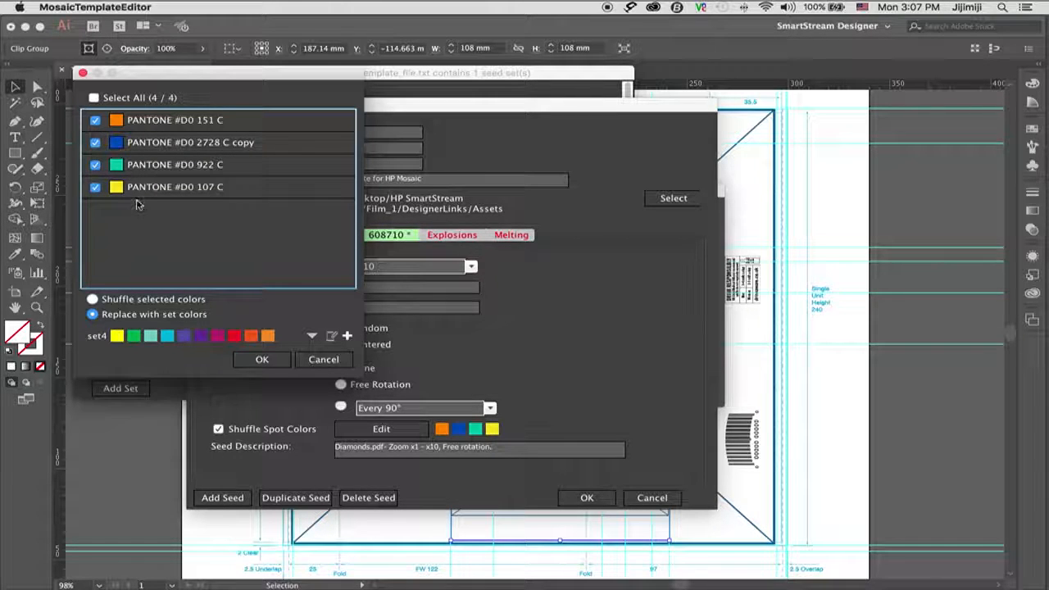
- Apply the spot color settings, and delete the Explosions and Melting seeds from Set 1
{"action": "left_click", "coordinate": [263, 359]}
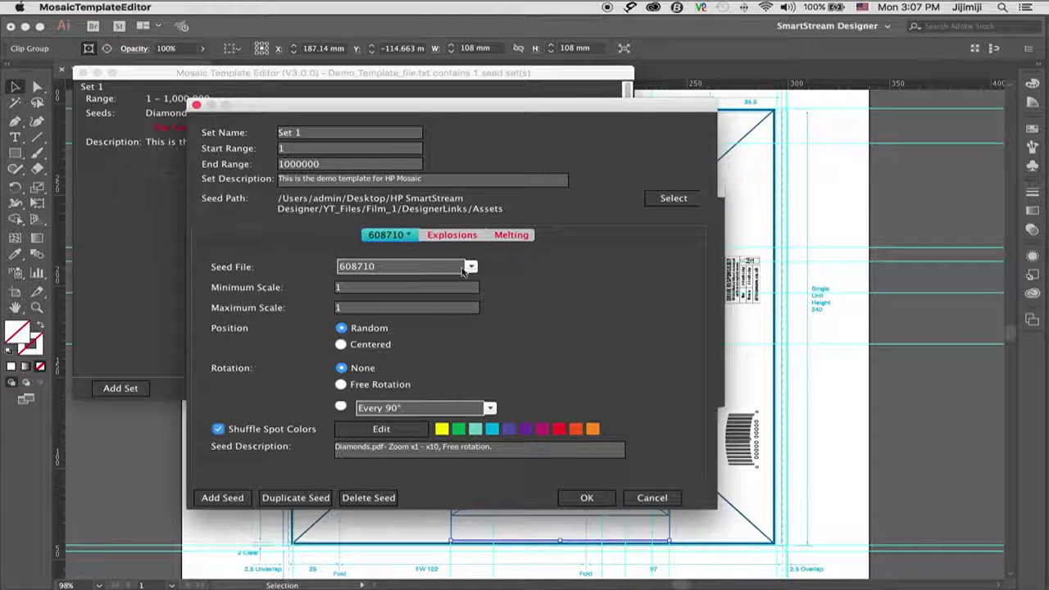
{"action": "left_click", "coordinate": [459, 238]}
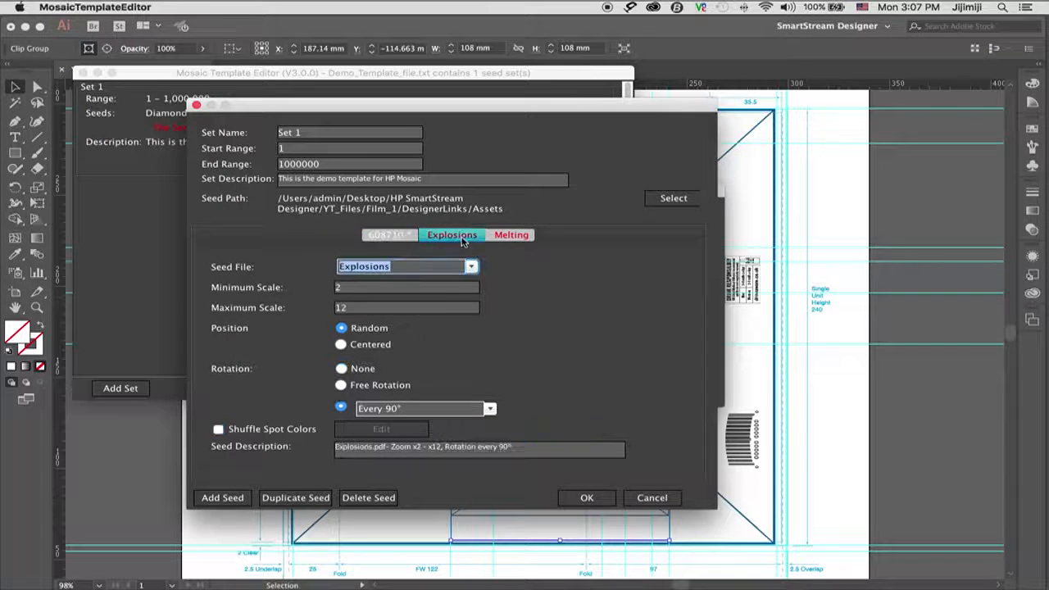
{"action": "left_click", "coordinate": [368, 497]}
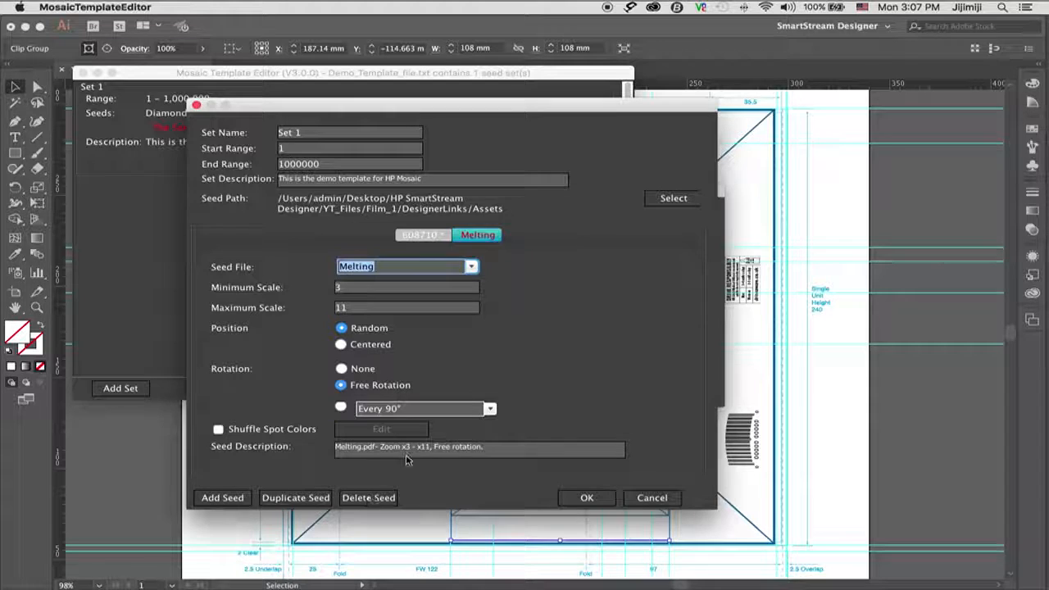
{"action": "left_click", "coordinate": [370, 500]}
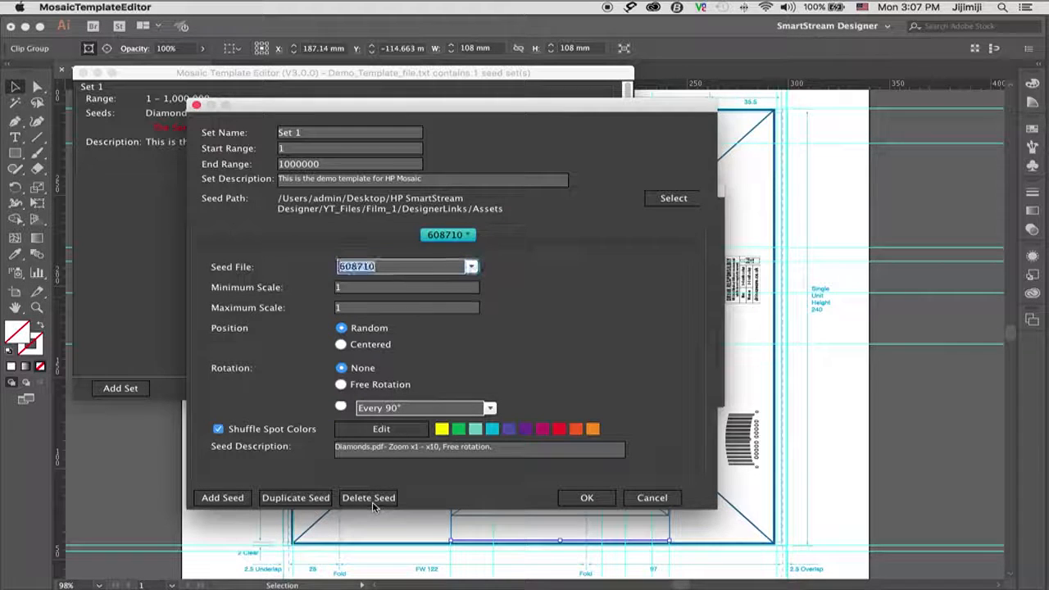
{"action": "left_click", "coordinate": [601, 503]}
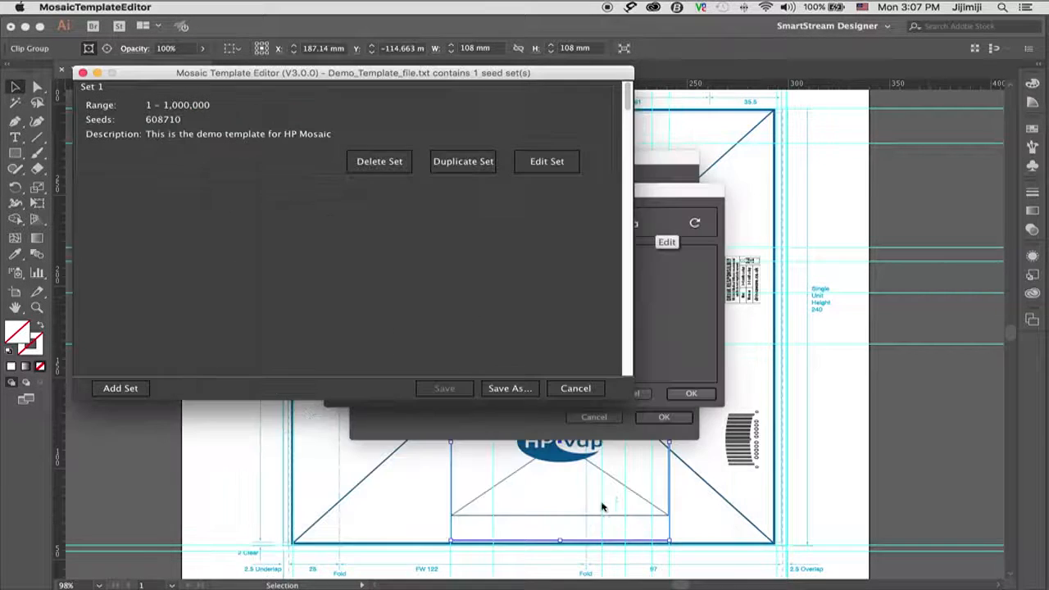
- Save the Mosaic template as Shuffle, and apply it to the clothing image channel
{"action": "left_click", "coordinate": [514, 392]}
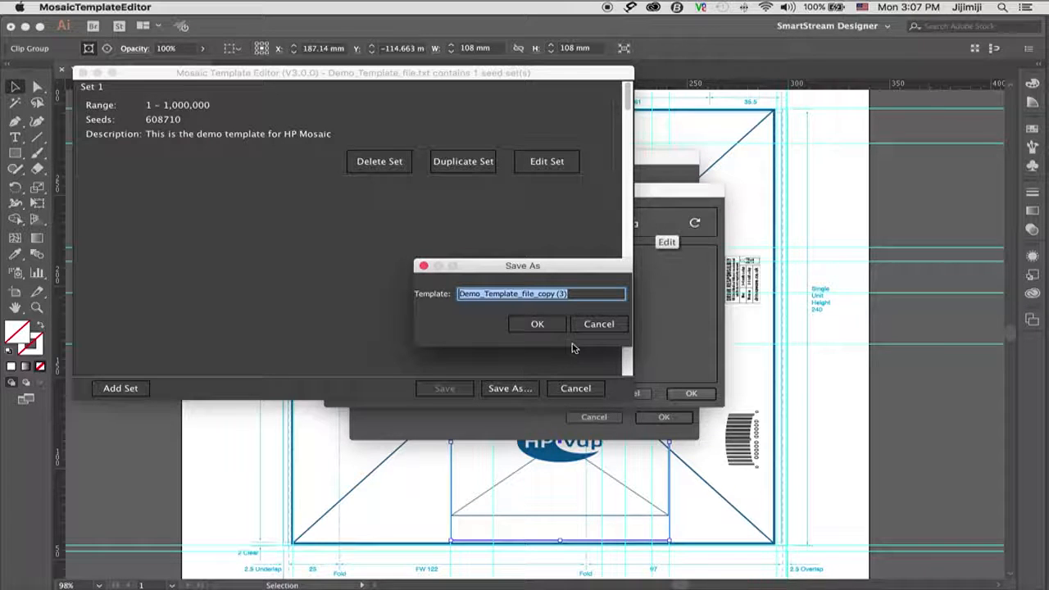
{"action": "type", "text": "Shuffle"}
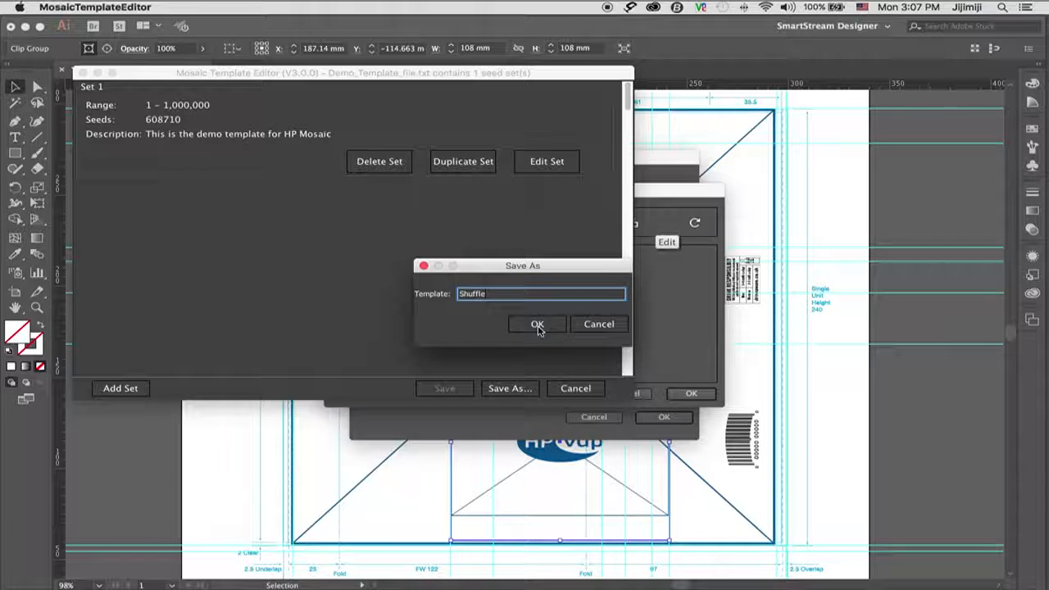
{"action": "key", "text": "Return"}
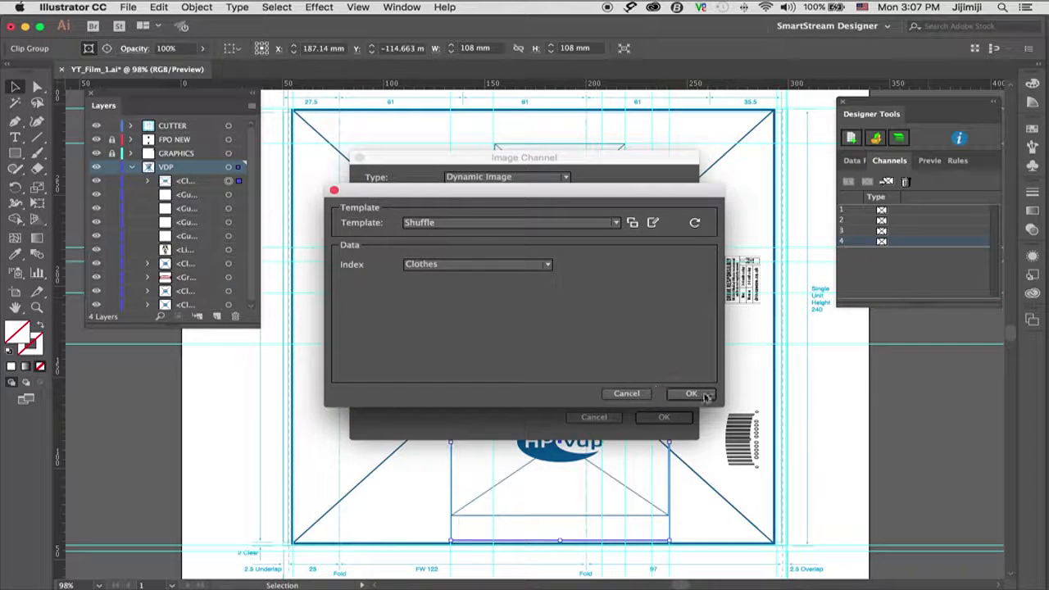
{"action": "left_click", "coordinate": [693, 395]}
{"action": "left_click", "coordinate": [671, 419]}
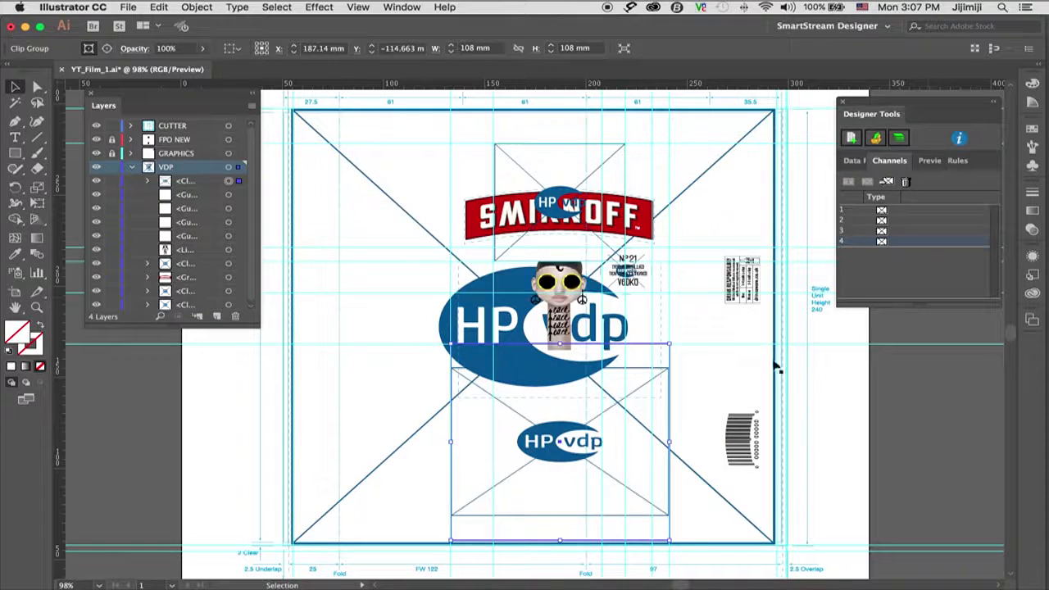
- Preview the label through its first three data records, and turn the preview off
{"action": "left_click", "coordinate": [929, 163]}
{"action": "left_click", "coordinate": [847, 188]}
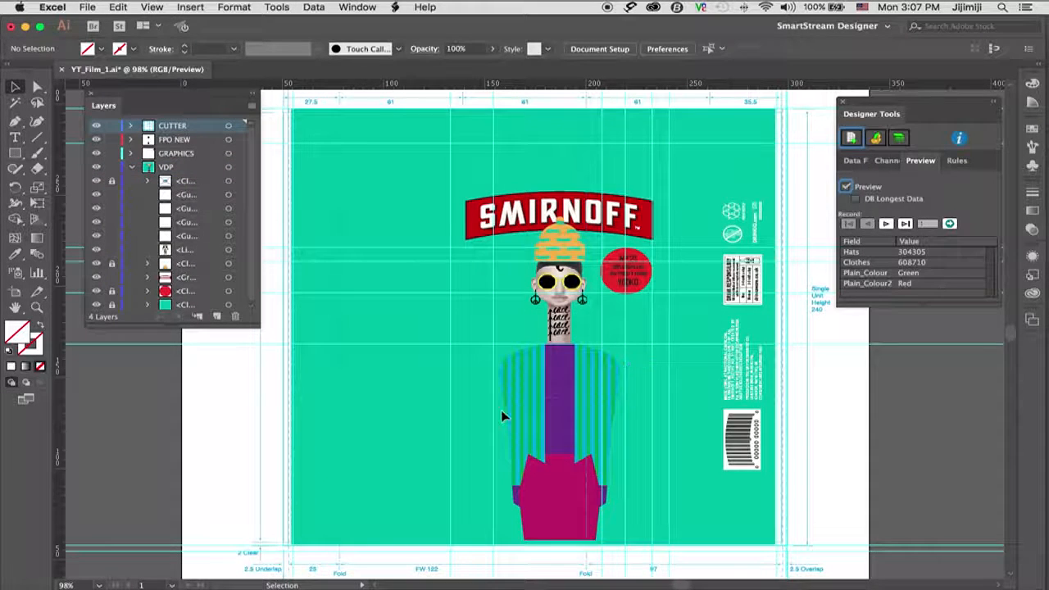
{"action": "left_click", "coordinate": [886, 224]}
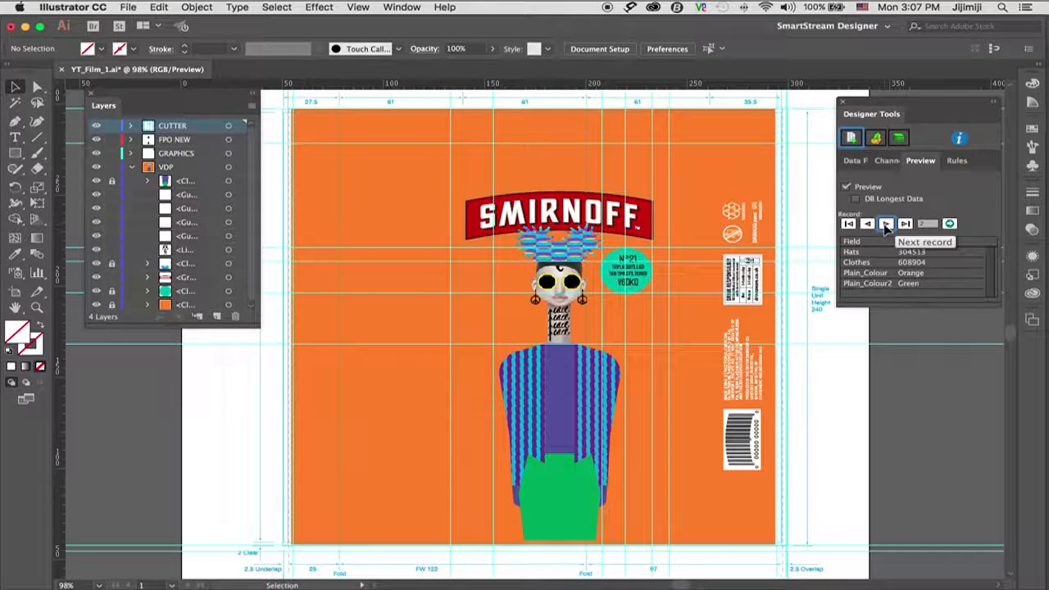
{"action": "left_click", "coordinate": [885, 228]}
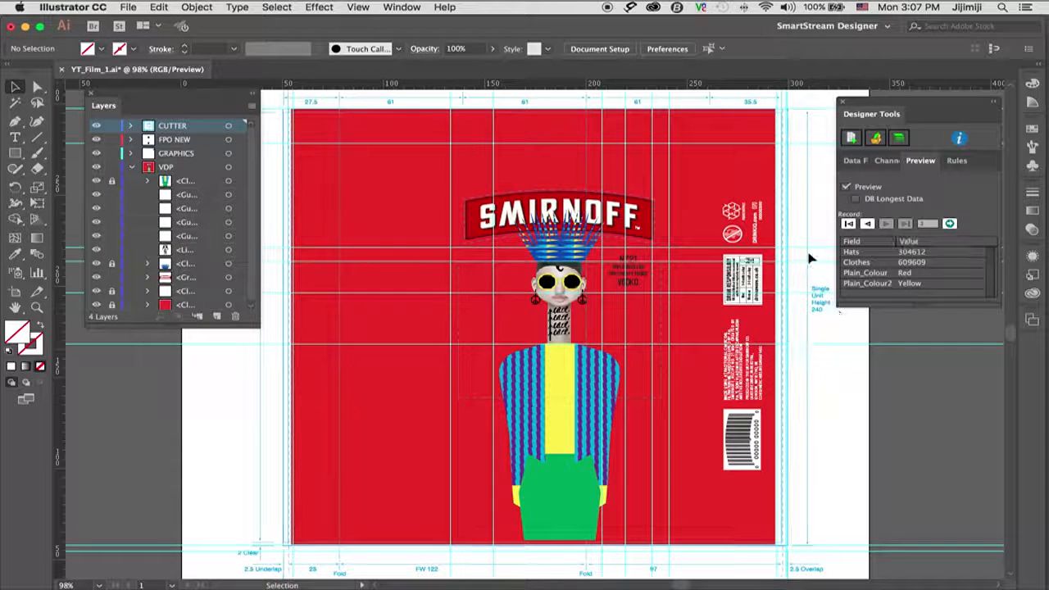
{"action": "left_click", "coordinate": [846, 187]}
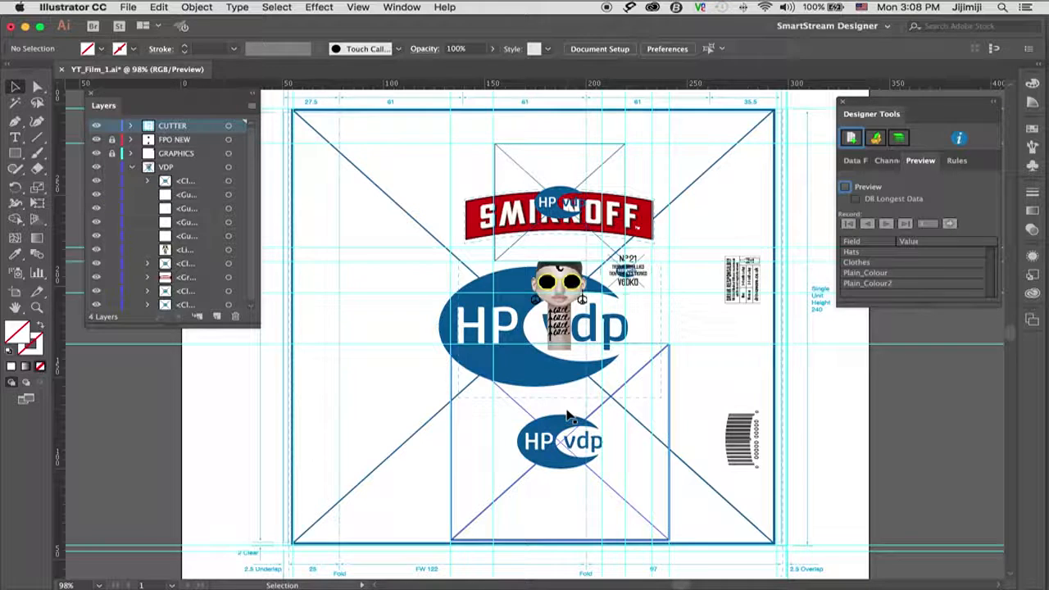
- Reopen the HP Mosaic settings of image channel 4, and switch its template to Smirnoff Colors
{"action": "left_click", "coordinate": [887, 161]}
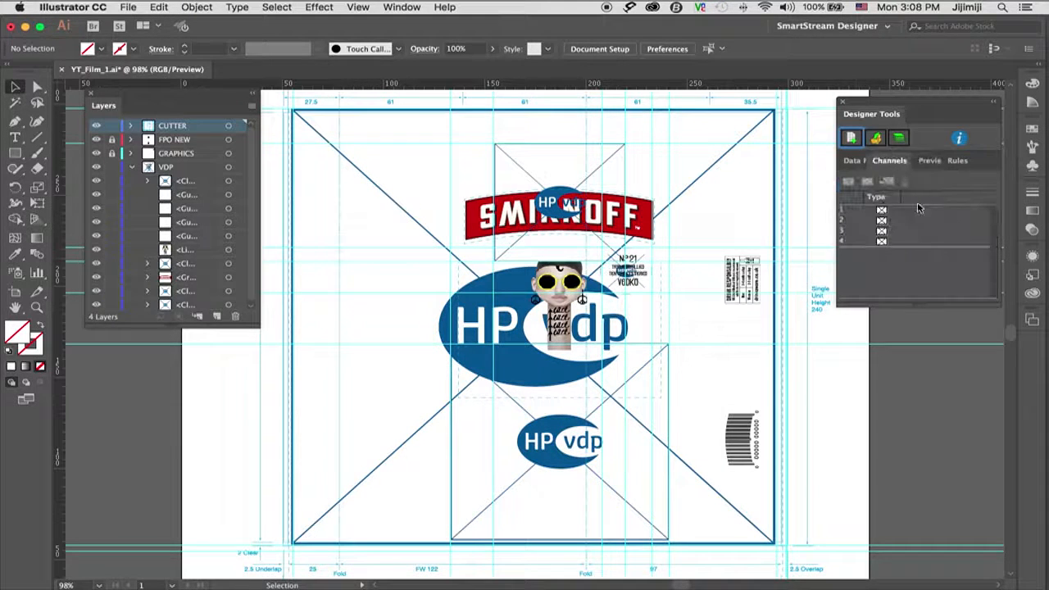
{"action": "left_click", "coordinate": [883, 243]}
{"action": "double_click", "coordinate": [888, 244]}
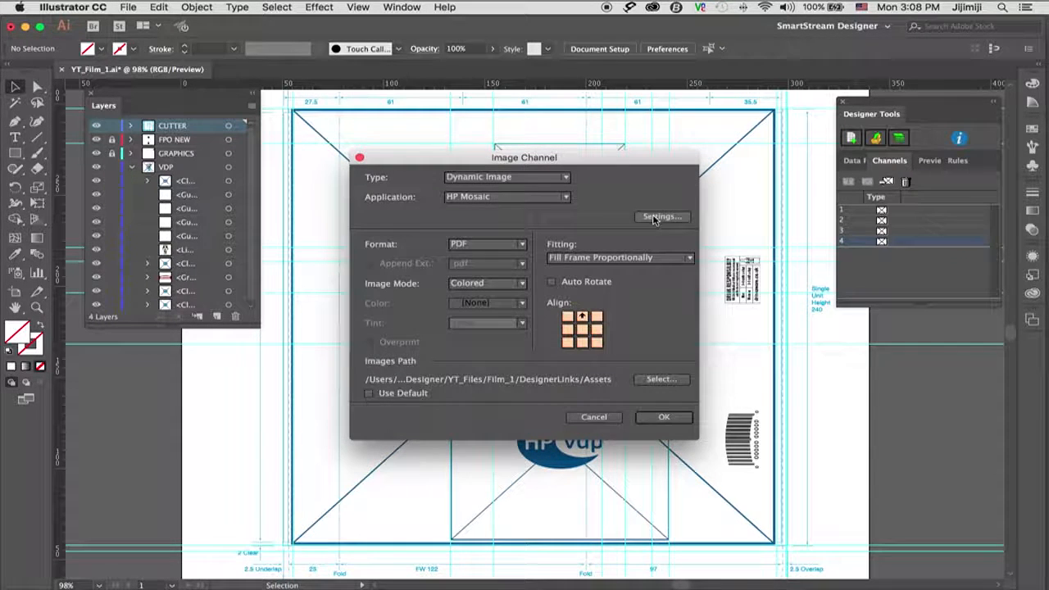
{"action": "left_click", "coordinate": [664, 218]}
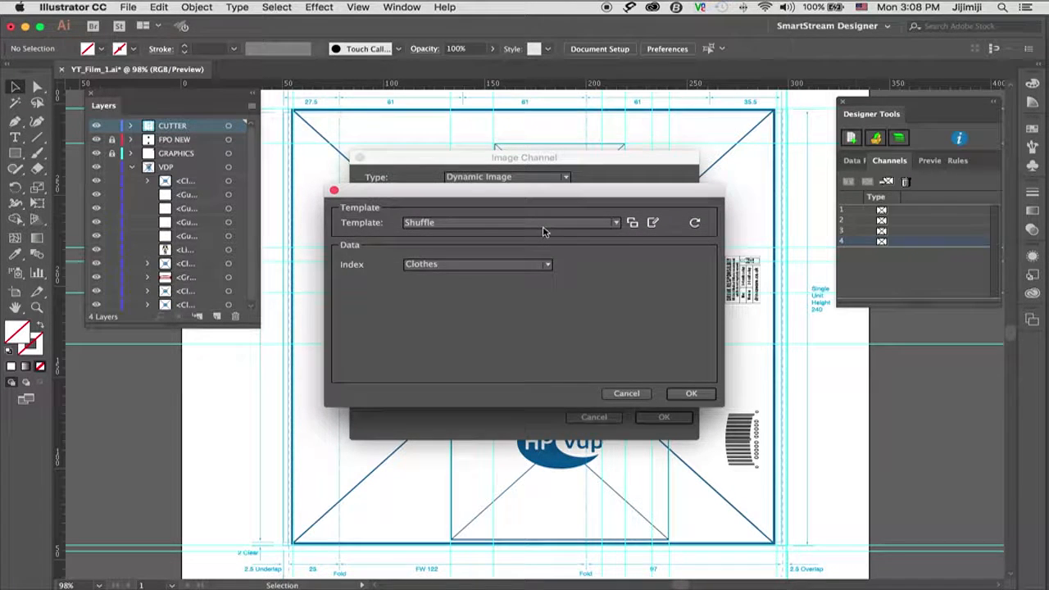
{"action": "left_click", "coordinate": [544, 227]}
{"action": "scroll", "coordinate": [534, 246], "scroll_direction": "down", "scroll_amount": 5}
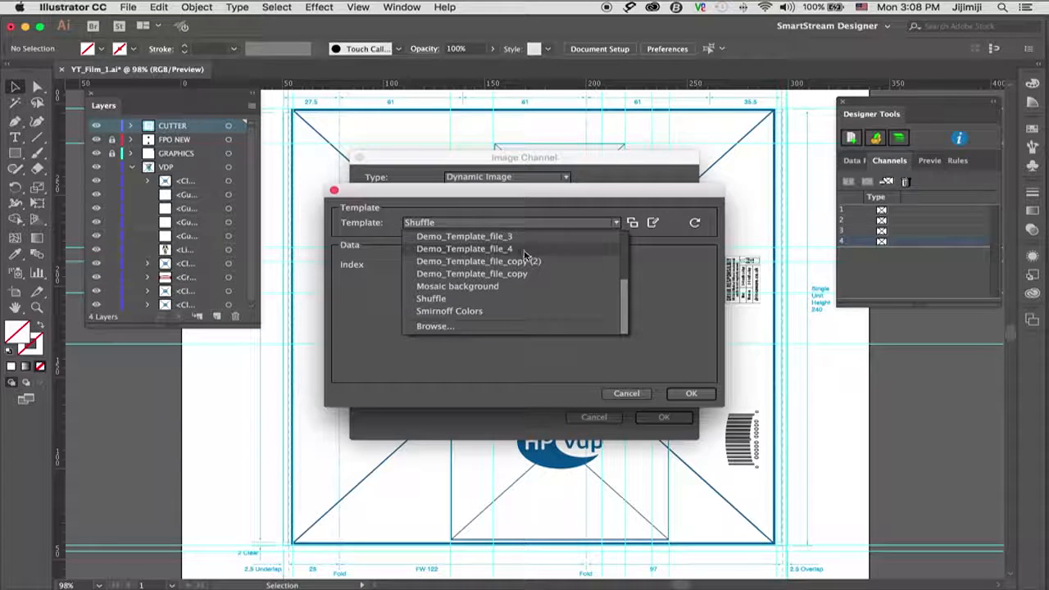
{"action": "left_click", "coordinate": [449, 312]}
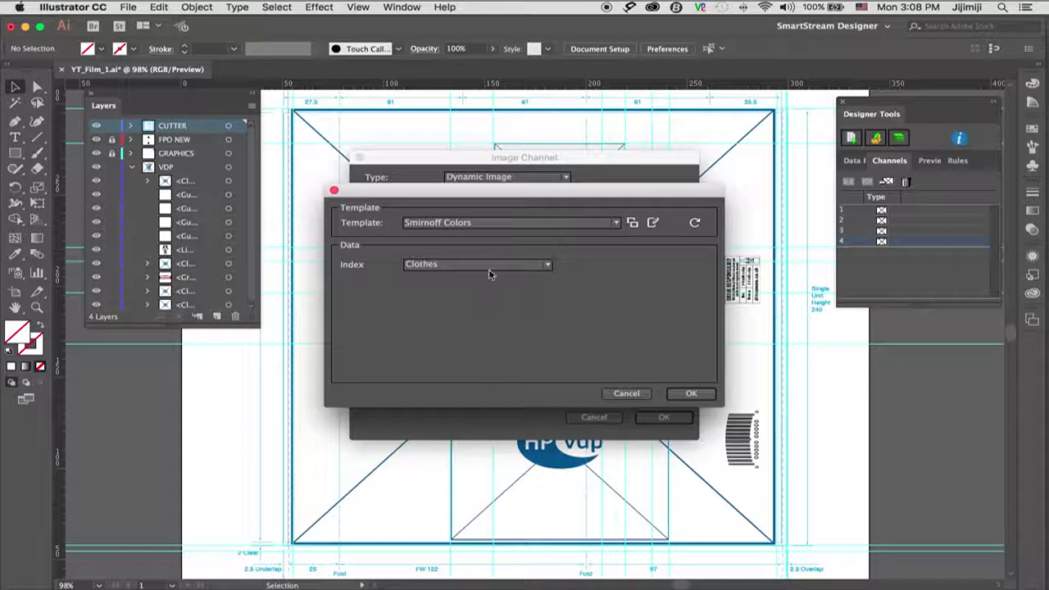
- Open Set 1 of the Smirnoff Colors template, and show the 608904 seed's spot color shuffle settings
{"action": "left_click", "coordinate": [653, 222]}
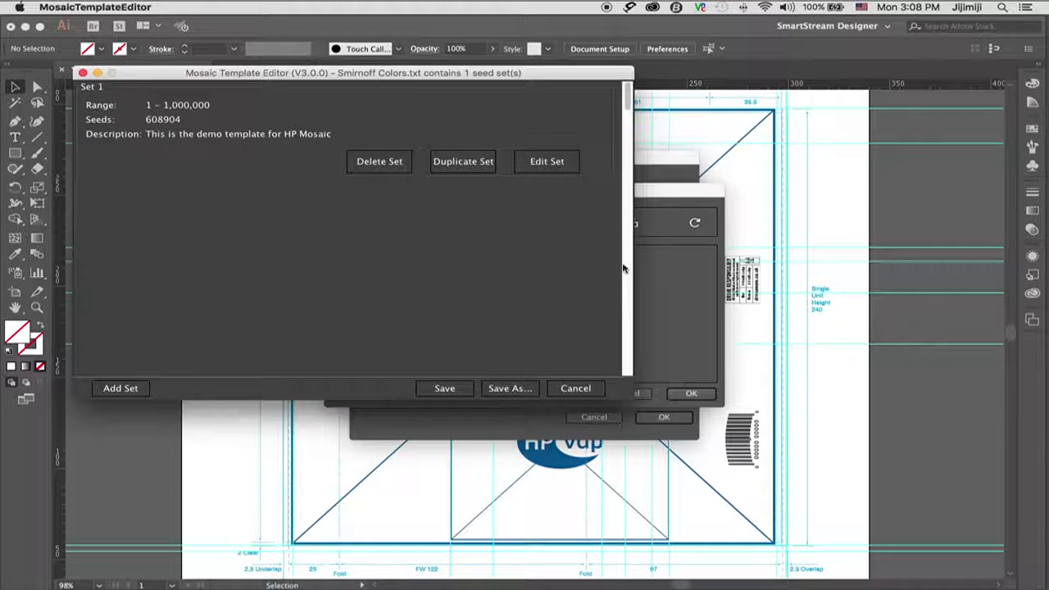
{"action": "left_click", "coordinate": [559, 161]}
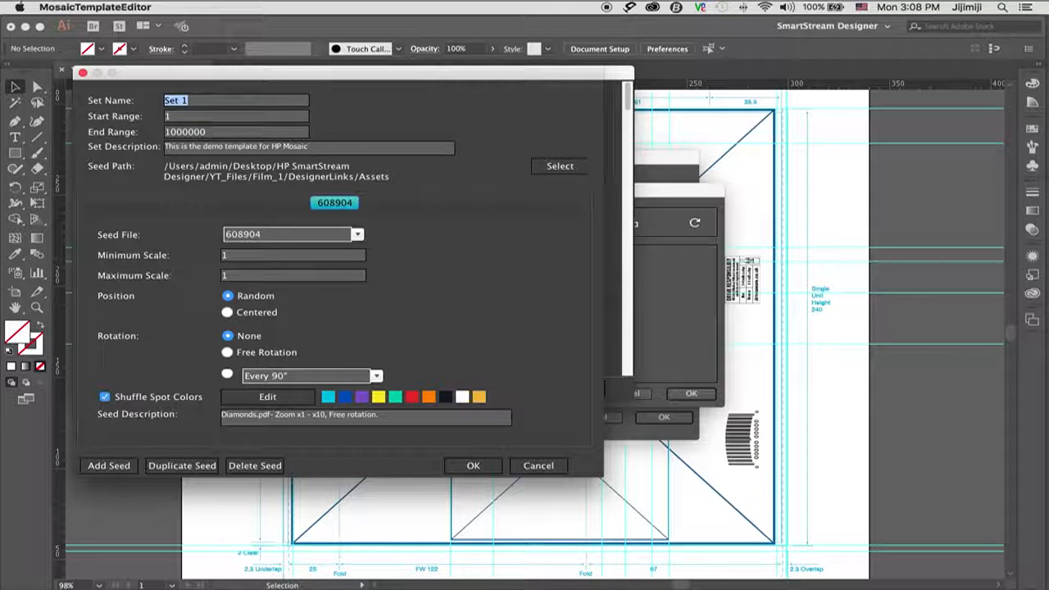
{"action": "left_click", "coordinate": [238, 398]}
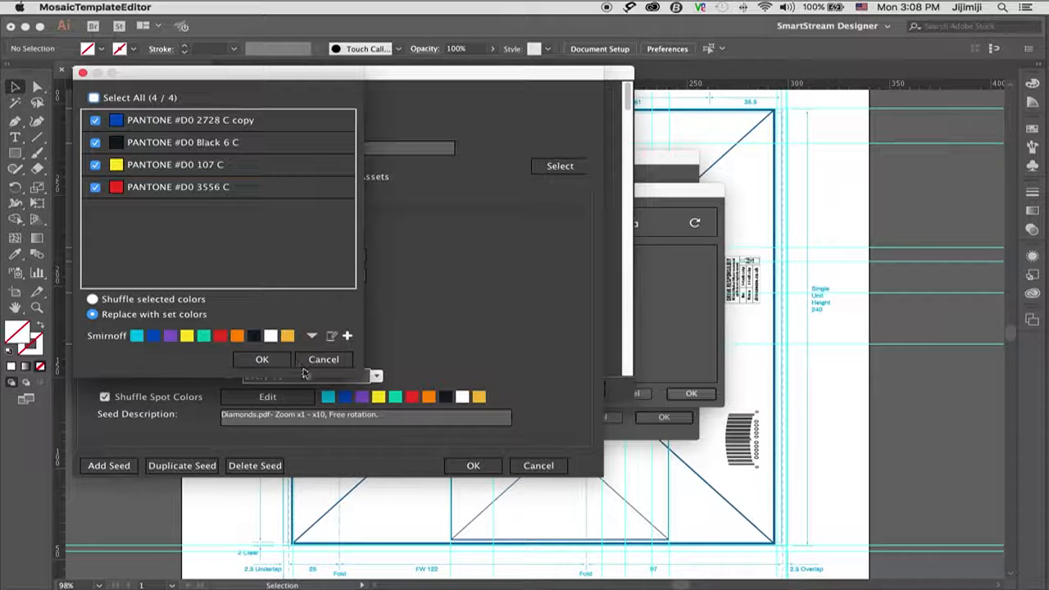
- Confirm the 608904 seed's Smirnoff color replacement, save the Smirnoff Colors template, and apply it to image channel 4
{"action": "left_click", "coordinate": [256, 361]}
{"action": "left_click", "coordinate": [471, 465]}
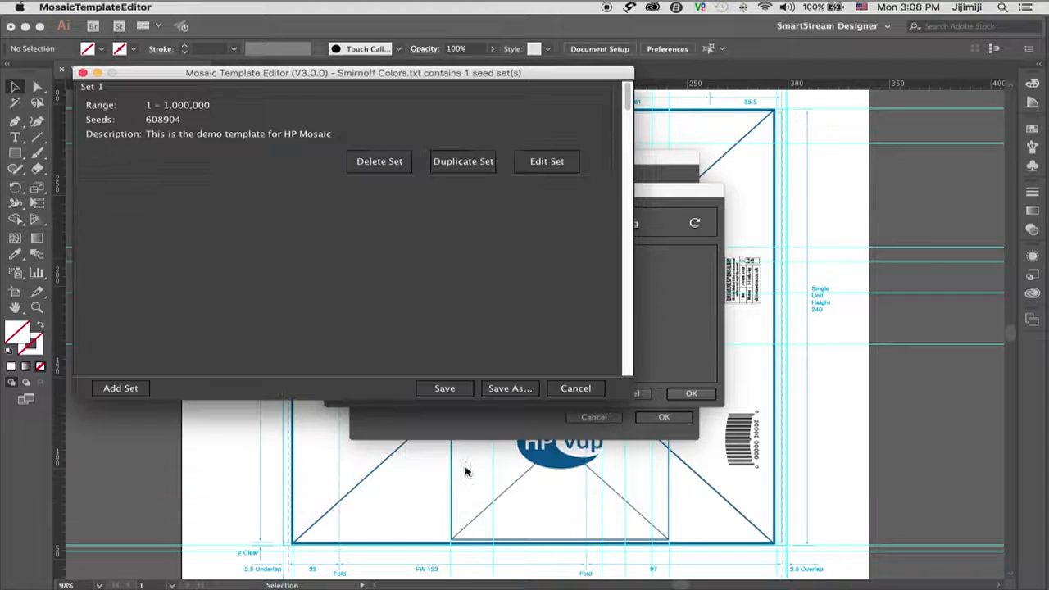
{"action": "left_click", "coordinate": [455, 394]}
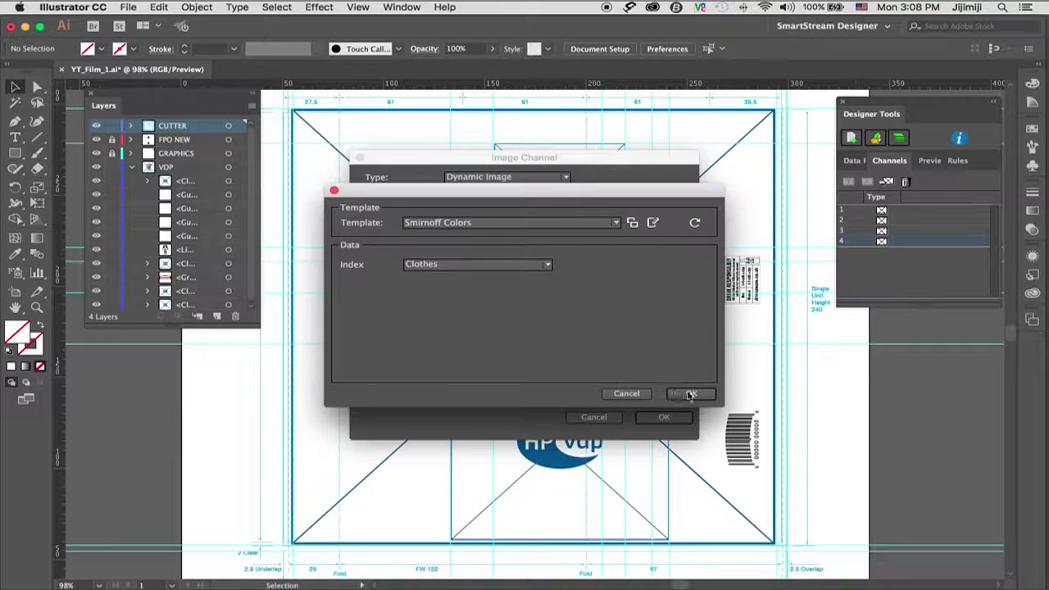
{"action": "left_click", "coordinate": [691, 395]}
{"action": "left_click", "coordinate": [665, 484]}
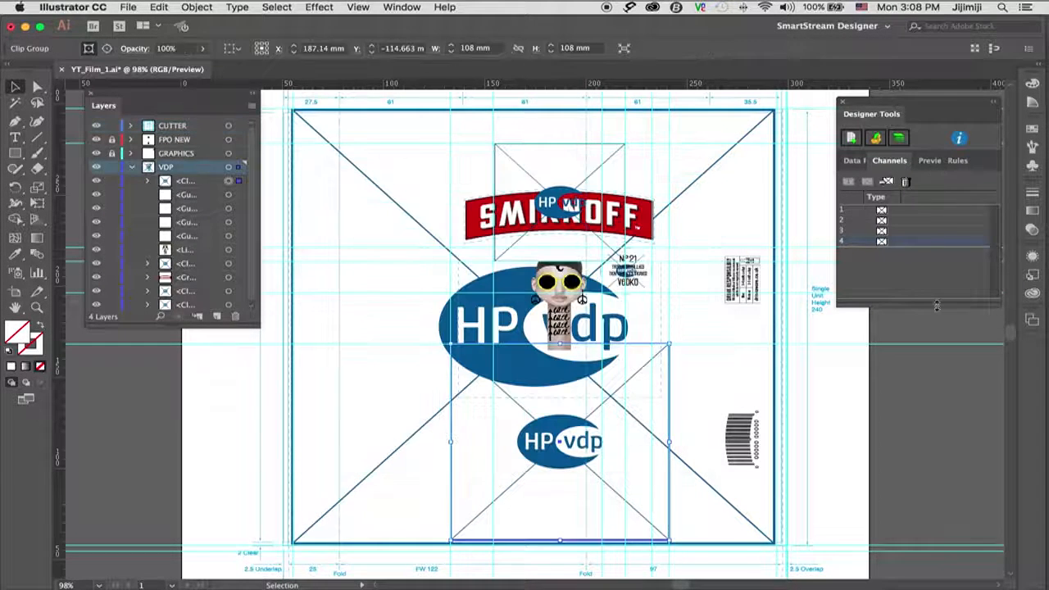
- Preview the label with its first data record, and advance to the next record
{"action": "left_click", "coordinate": [929, 160]}
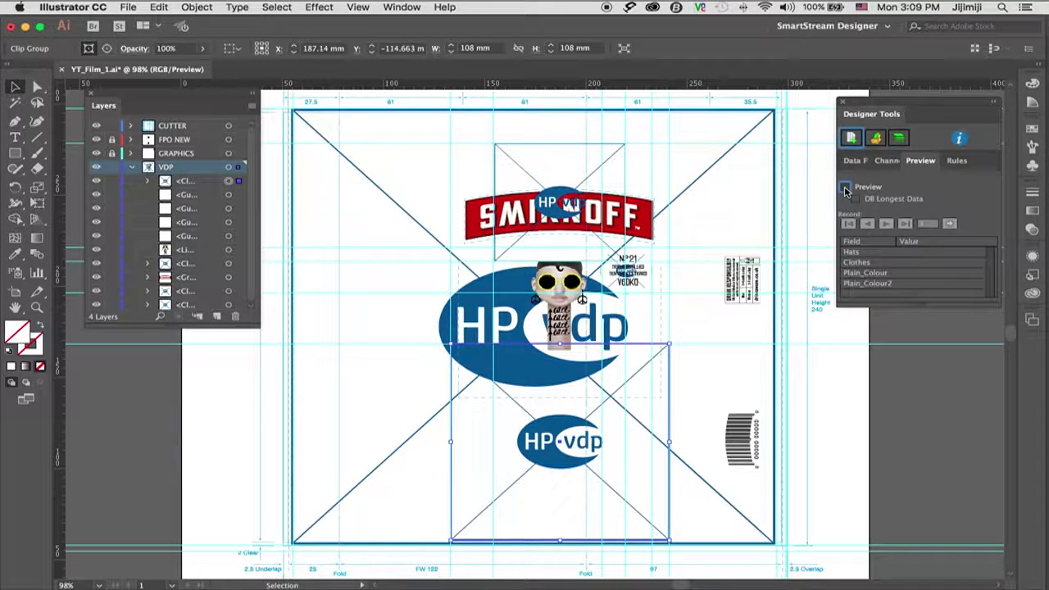
{"action": "left_click", "coordinate": [846, 190]}
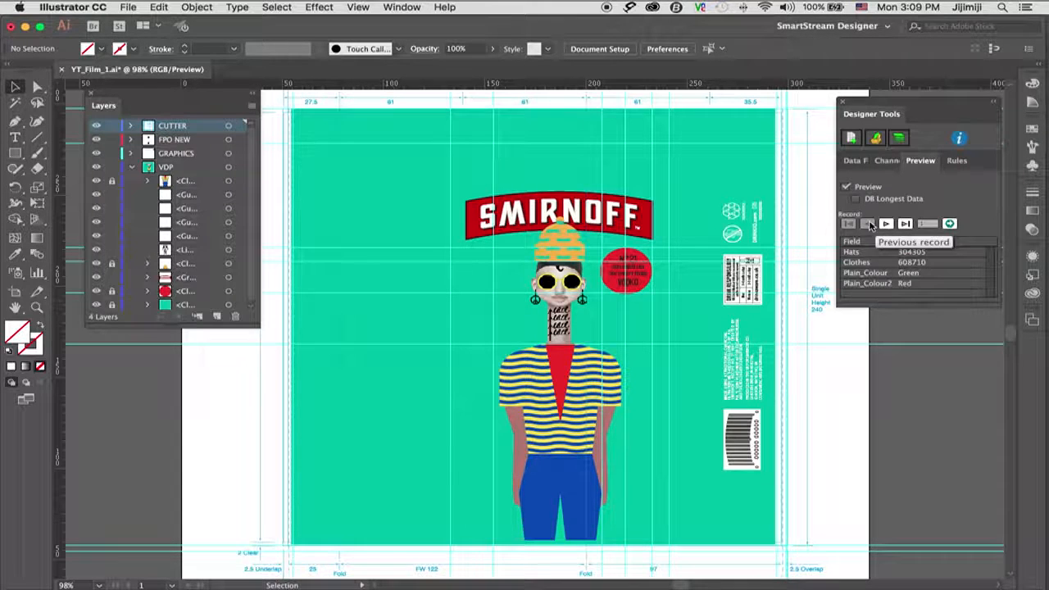
{"action": "left_click", "coordinate": [883, 224]}
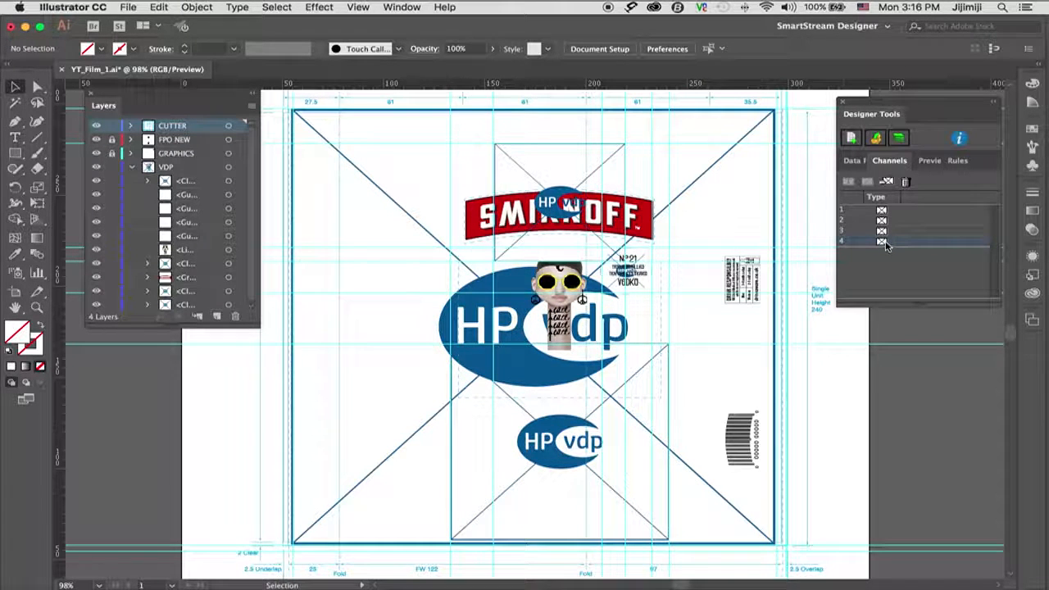
- Reopen image channel 4's Smirnoff Colors template, and duplicate the 608904 seed in Set 1 twice
{"action": "double_click", "coordinate": [883, 243]}
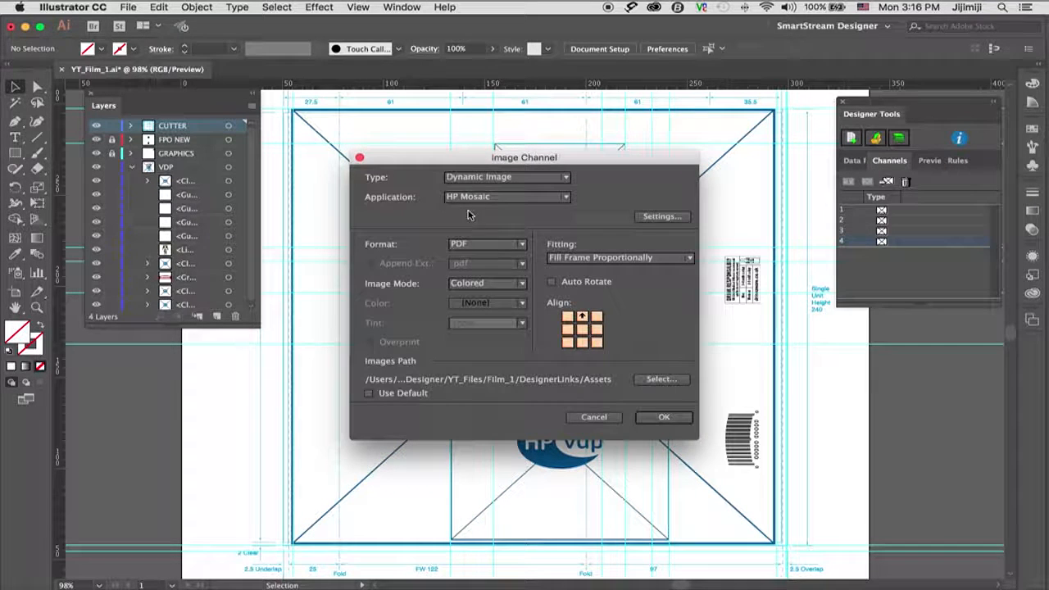
{"action": "left_click", "coordinate": [661, 217]}
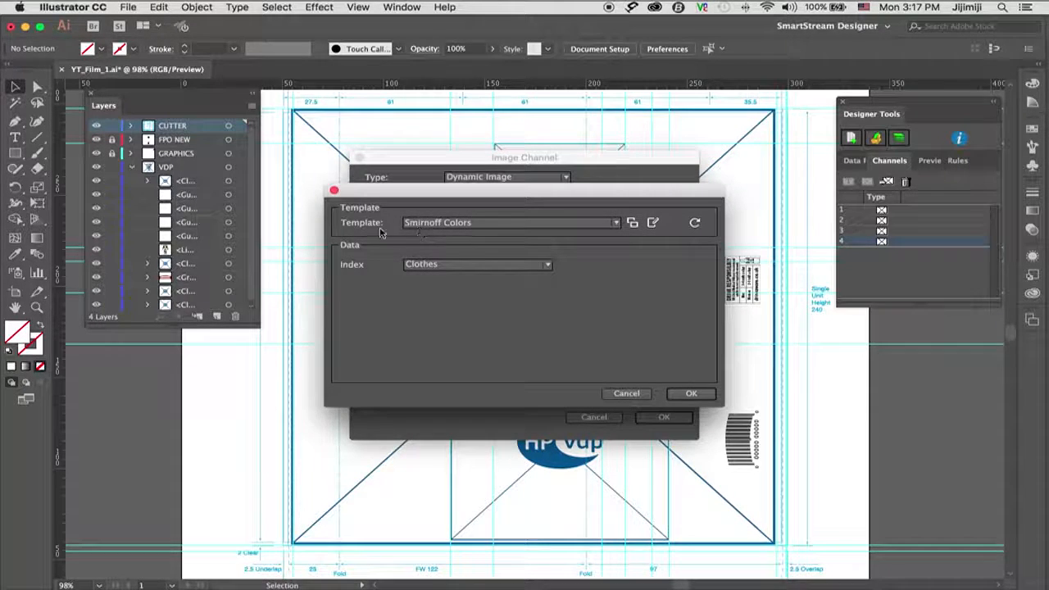
{"action": "left_click", "coordinate": [653, 222]}
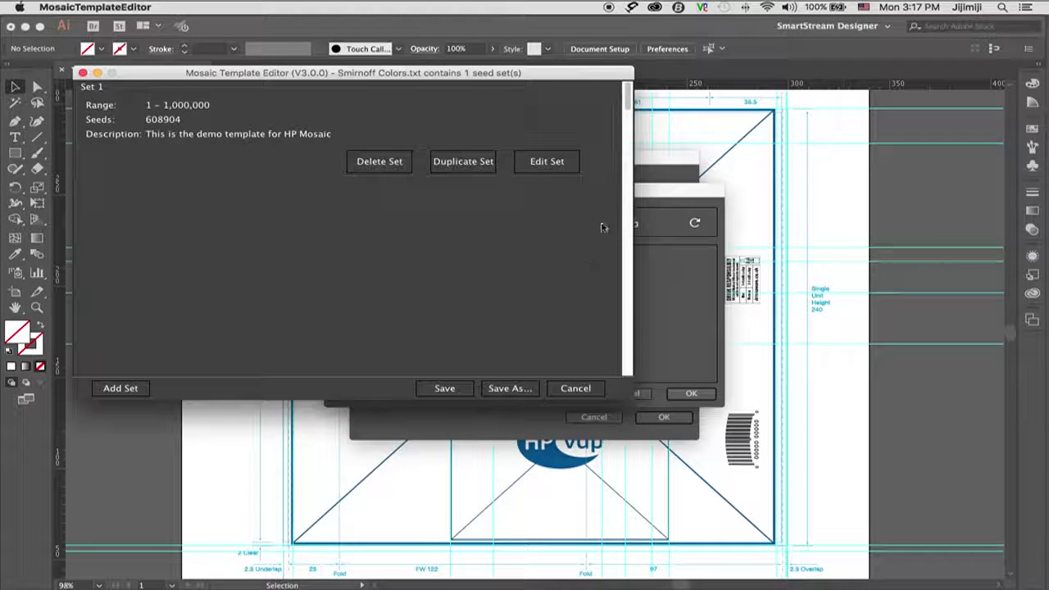
{"action": "left_click", "coordinate": [555, 162]}
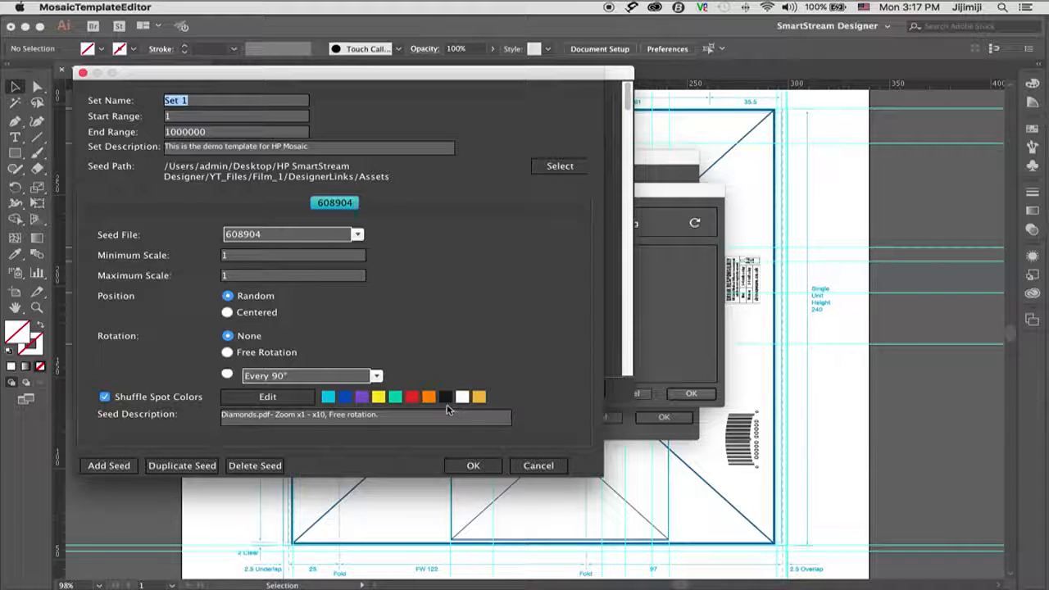
{"action": "left_click", "coordinate": [176, 473]}
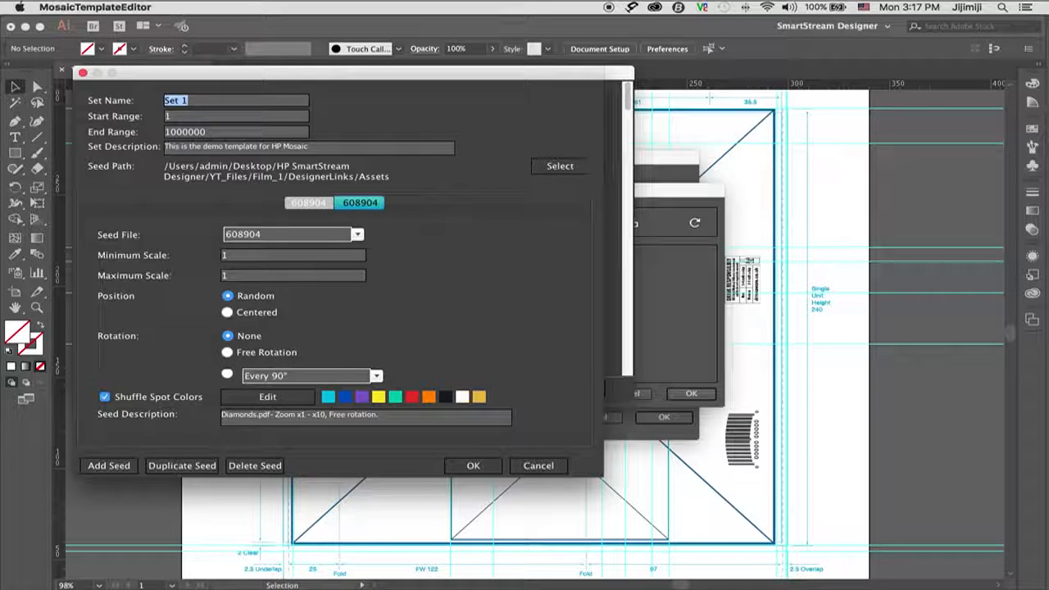
{"action": "left_click", "coordinate": [168, 474]}
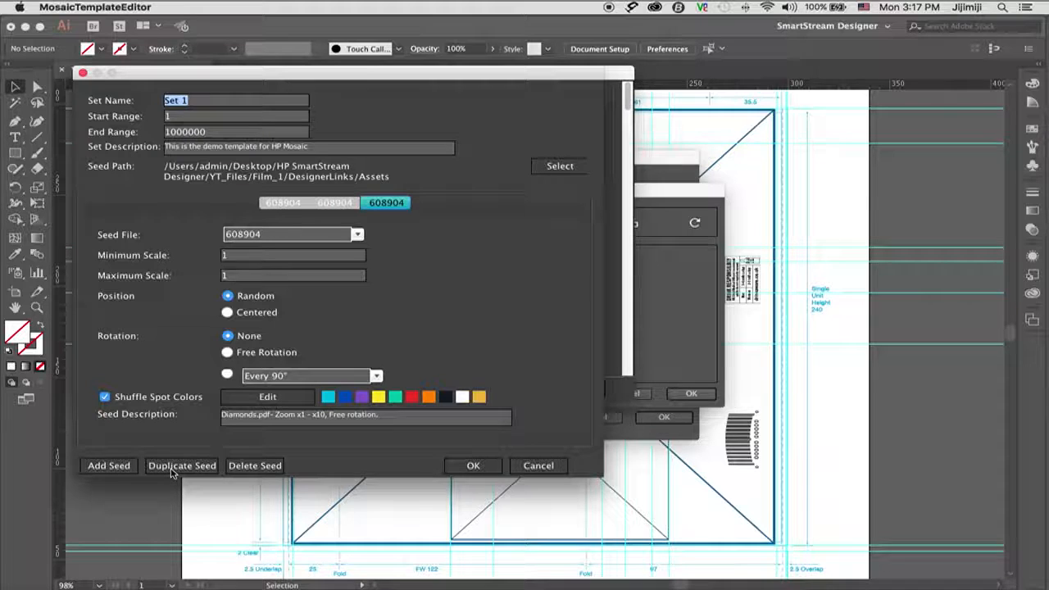
- Set the second seed's file to 608710, and enable spot color shuffling for it
{"action": "left_click", "coordinate": [328, 205]}
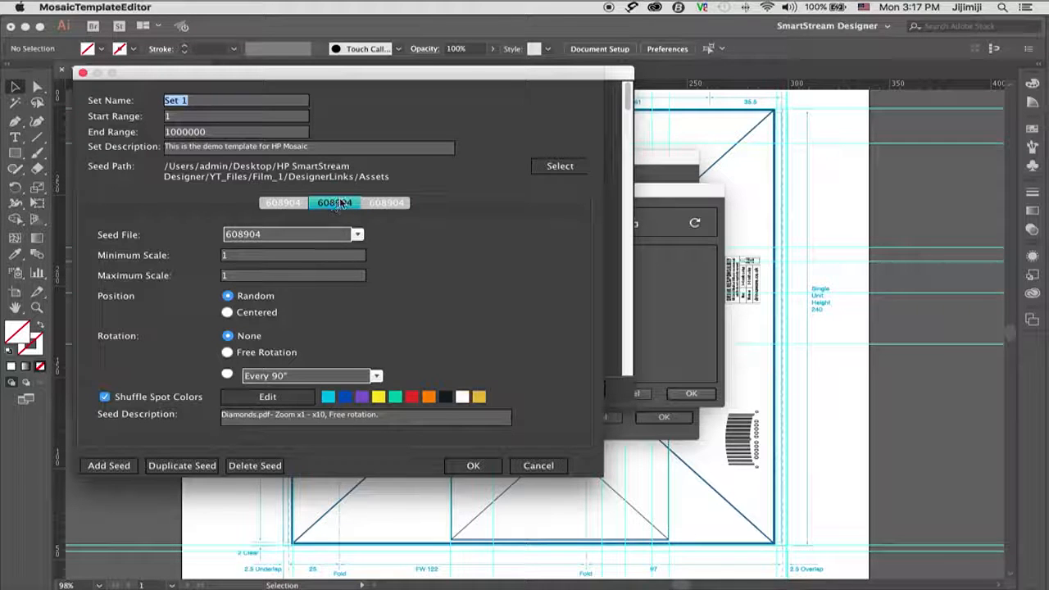
{"action": "left_click", "coordinate": [357, 235]}
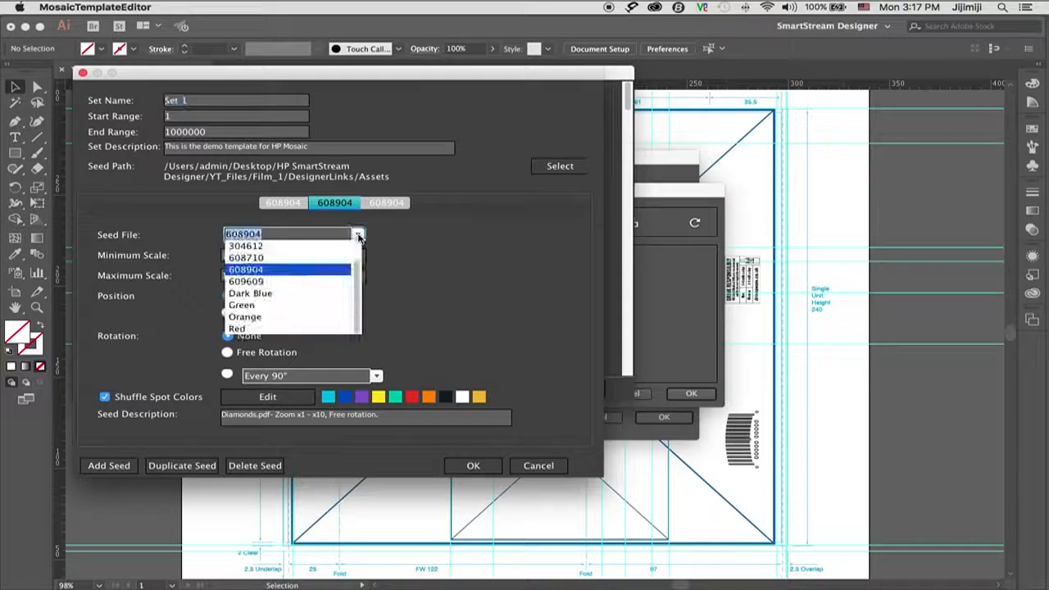
{"action": "left_click", "coordinate": [306, 258]}
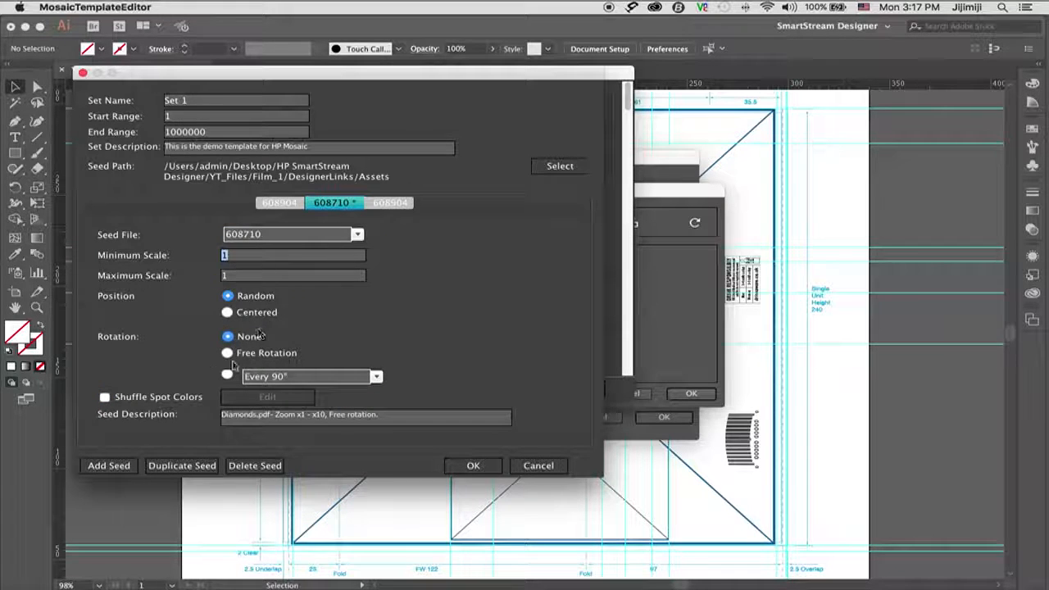
{"action": "left_click", "coordinate": [105, 398]}
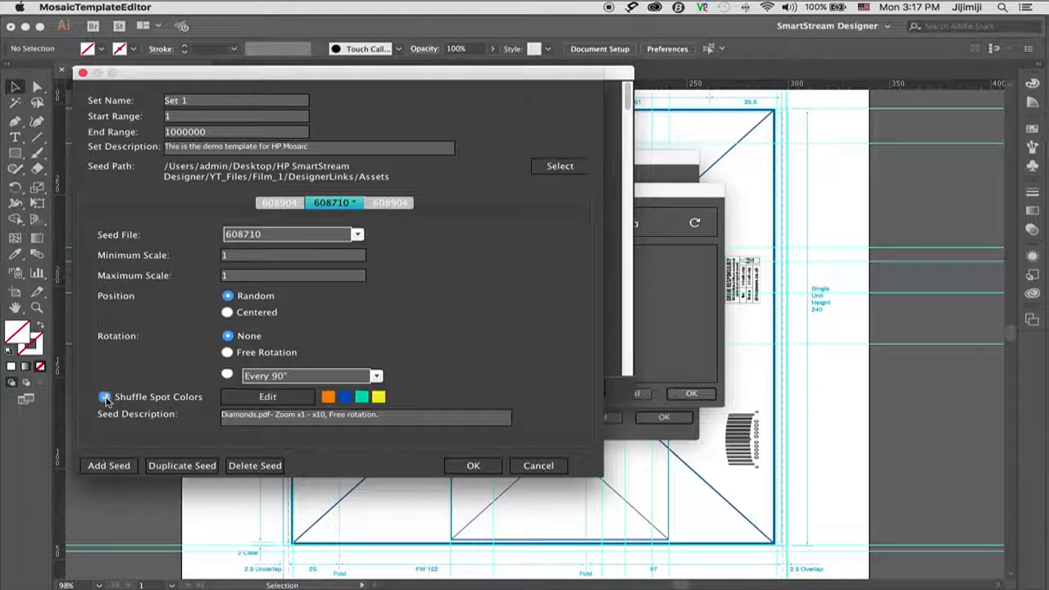
- Have the 608710 seed's spot colors replaced with the Smirnoff color set
{"action": "left_click", "coordinate": [267, 398]}
{"action": "left_click", "coordinate": [96, 318]}
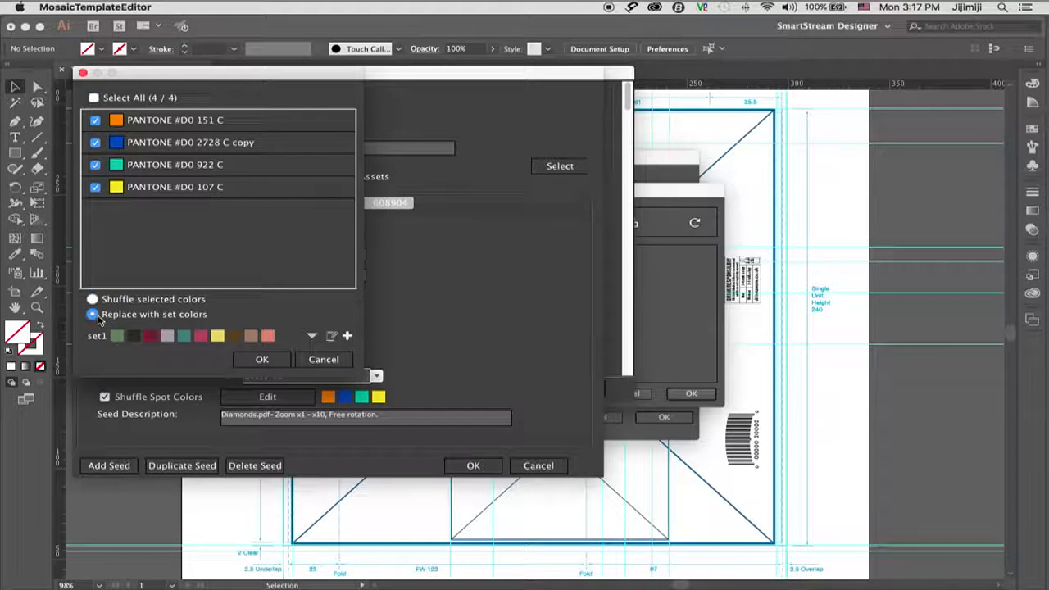
{"action": "left_click", "coordinate": [311, 336]}
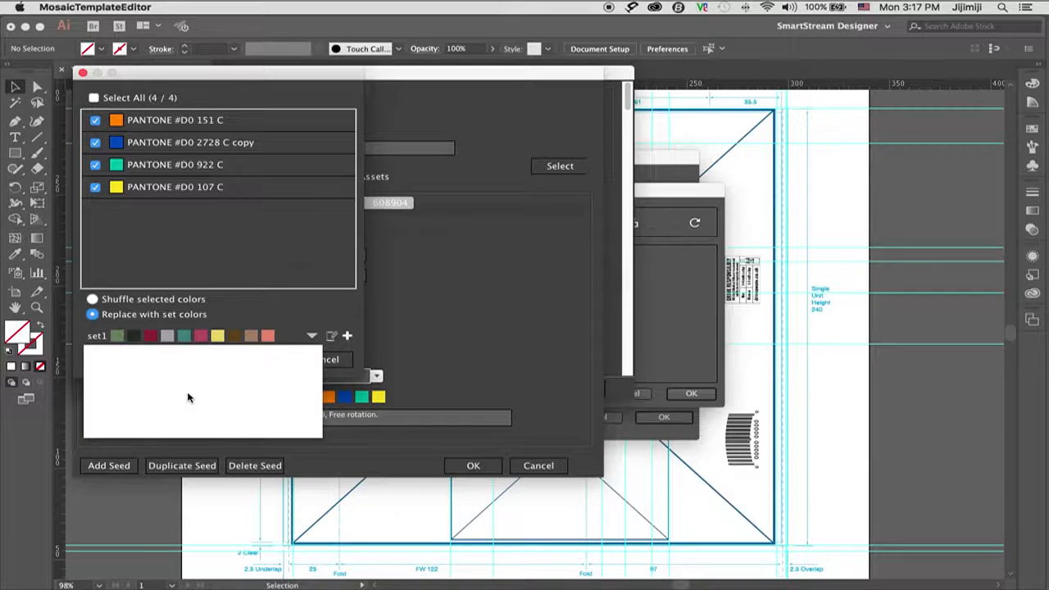
{"action": "scroll", "coordinate": [182, 402], "scroll_direction": "down", "scroll_amount": 1}
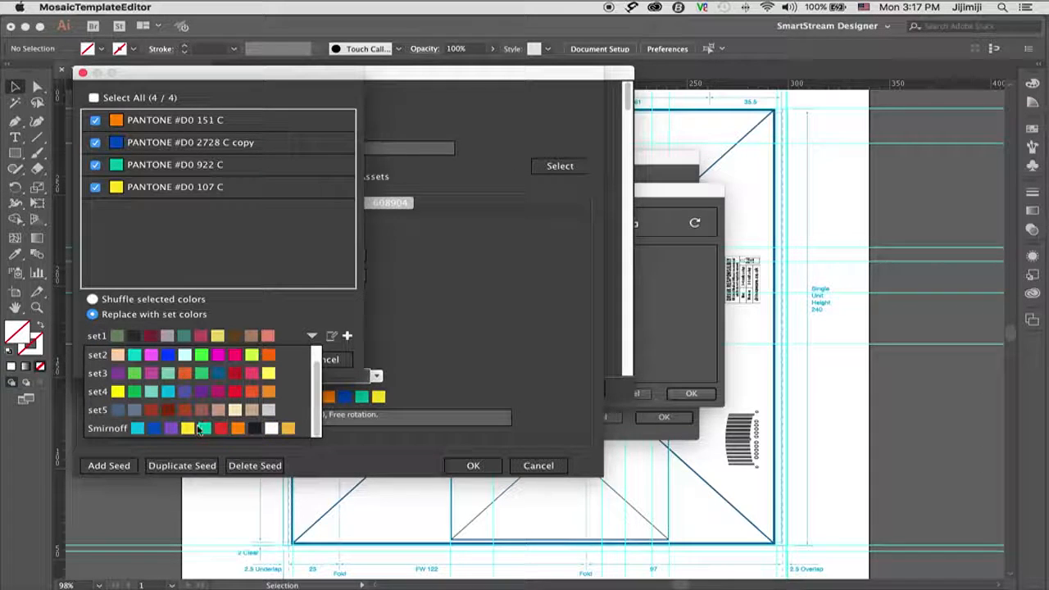
{"action": "left_click", "coordinate": [167, 427]}
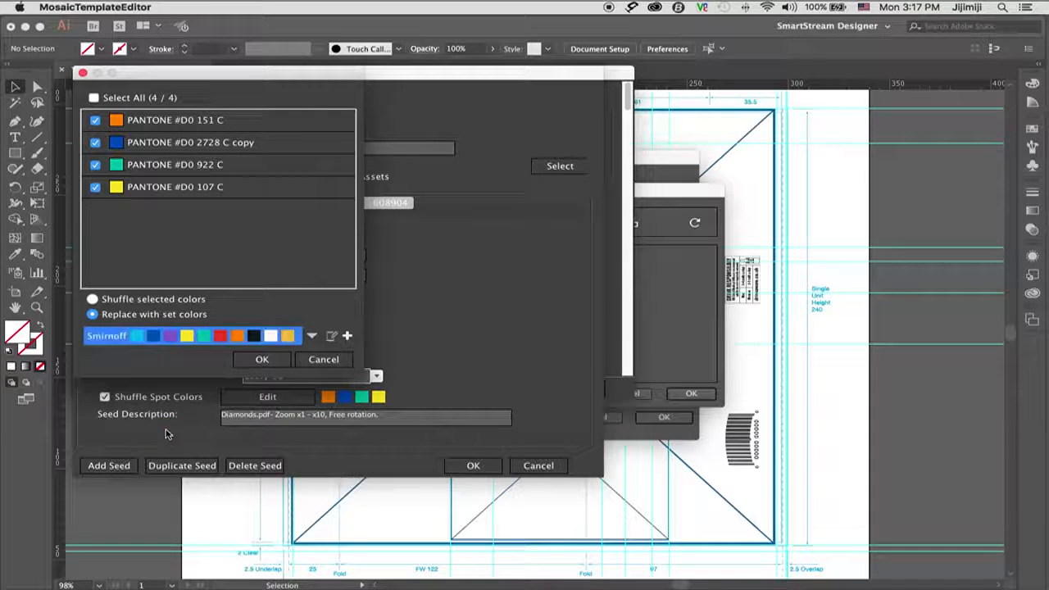
{"action": "left_click", "coordinate": [263, 360]}
- Set the third seed's file to 609609, and enable spot color shuffling for it
{"action": "left_click", "coordinate": [394, 203]}
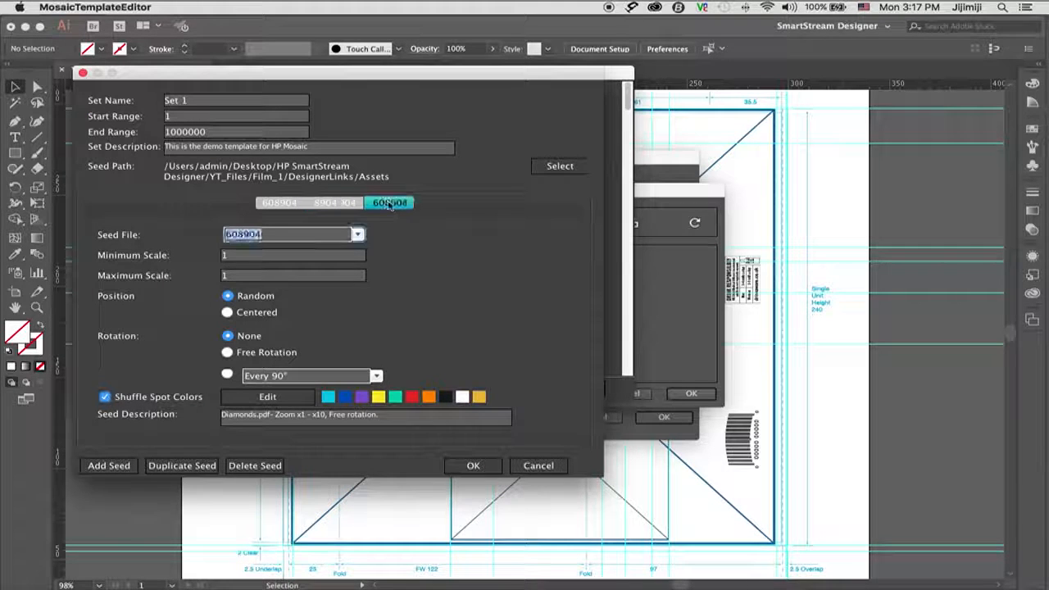
{"action": "left_click", "coordinate": [359, 235]}
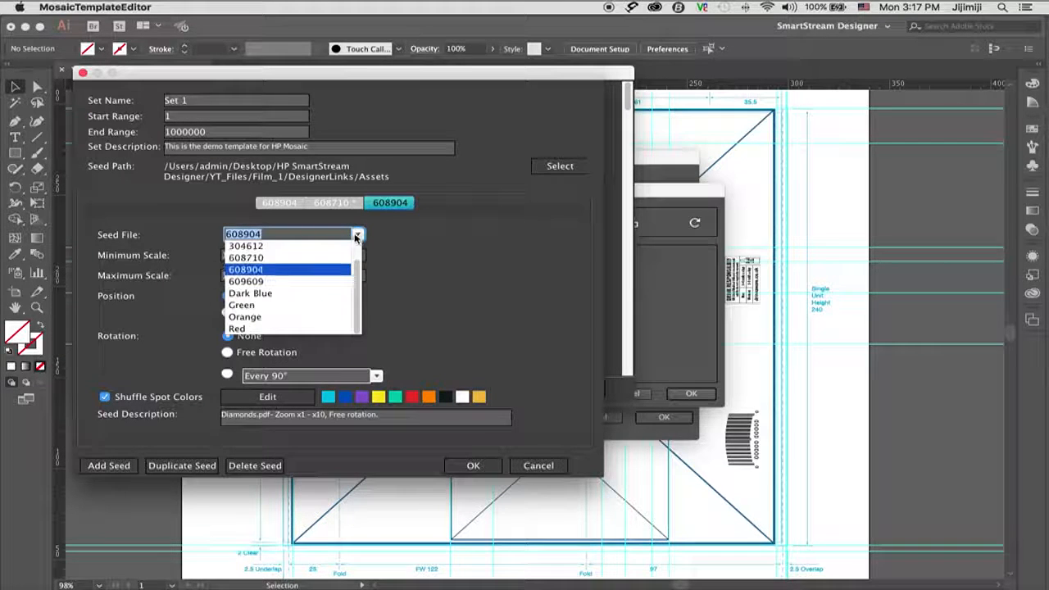
{"action": "left_click", "coordinate": [294, 282]}
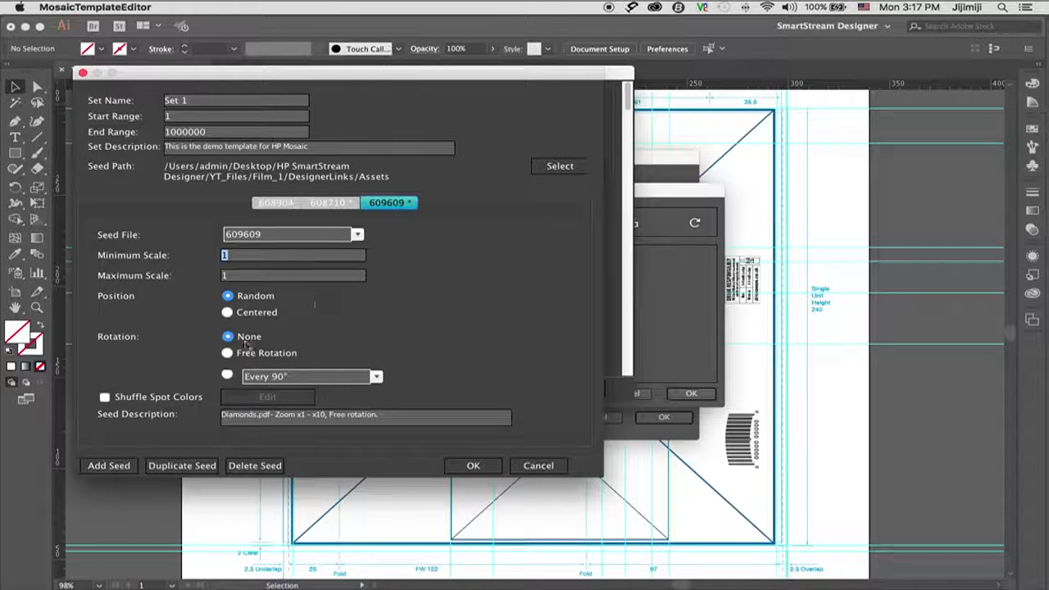
{"action": "left_click", "coordinate": [104, 397]}
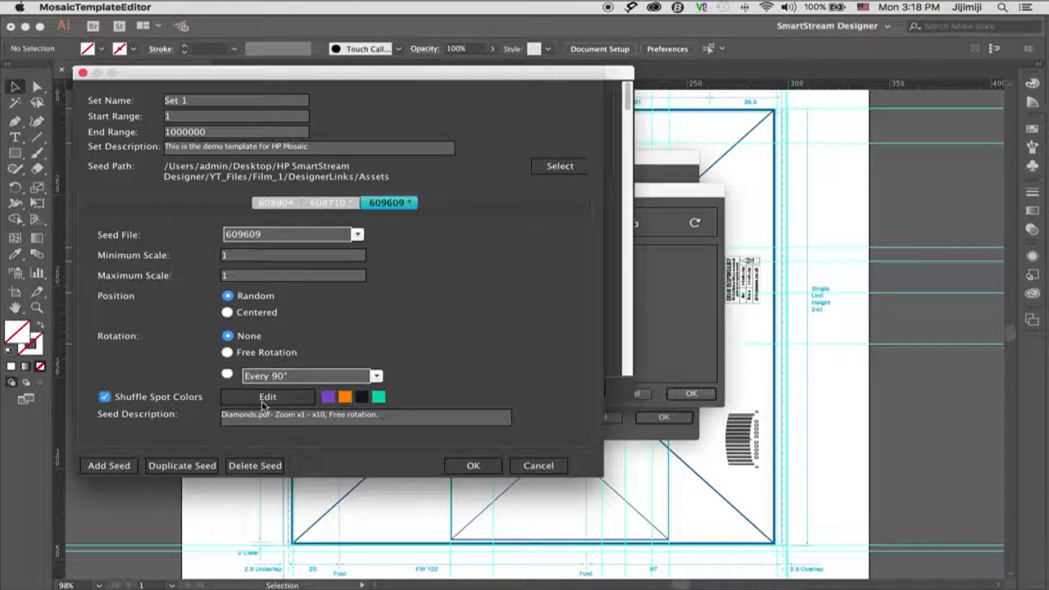
- Have the 609609 seed's spot colors replaced with the Smirnoff color set
{"action": "left_click", "coordinate": [267, 396]}
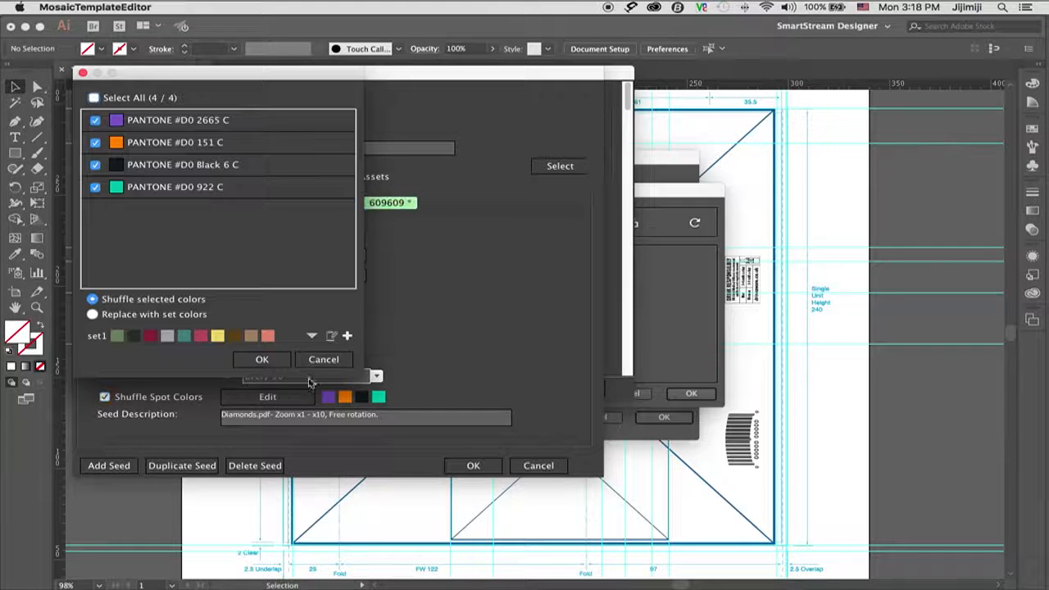
{"action": "left_click", "coordinate": [111, 318]}
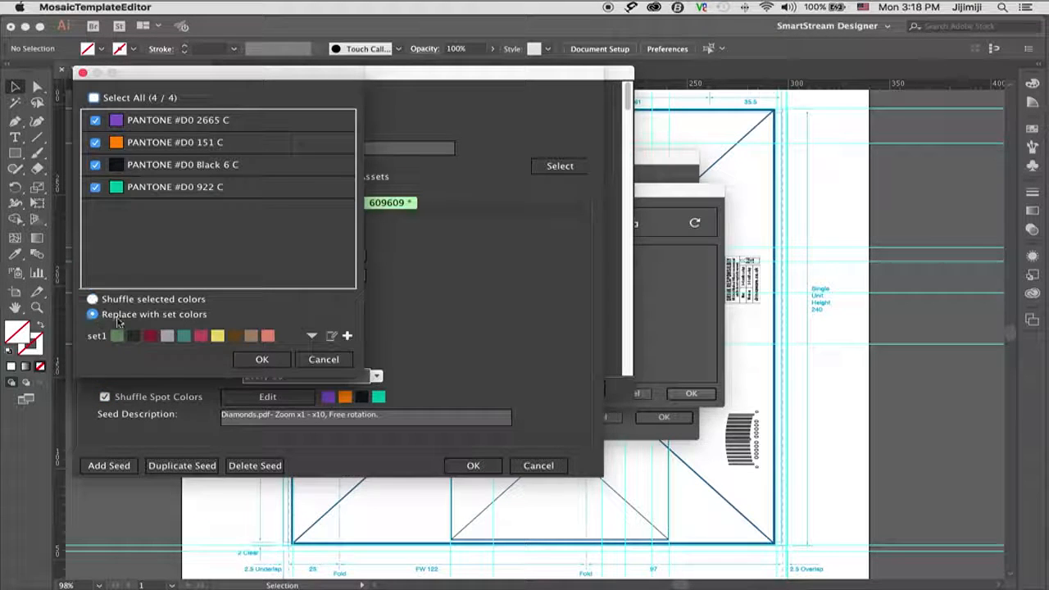
{"action": "left_click", "coordinate": [312, 337]}
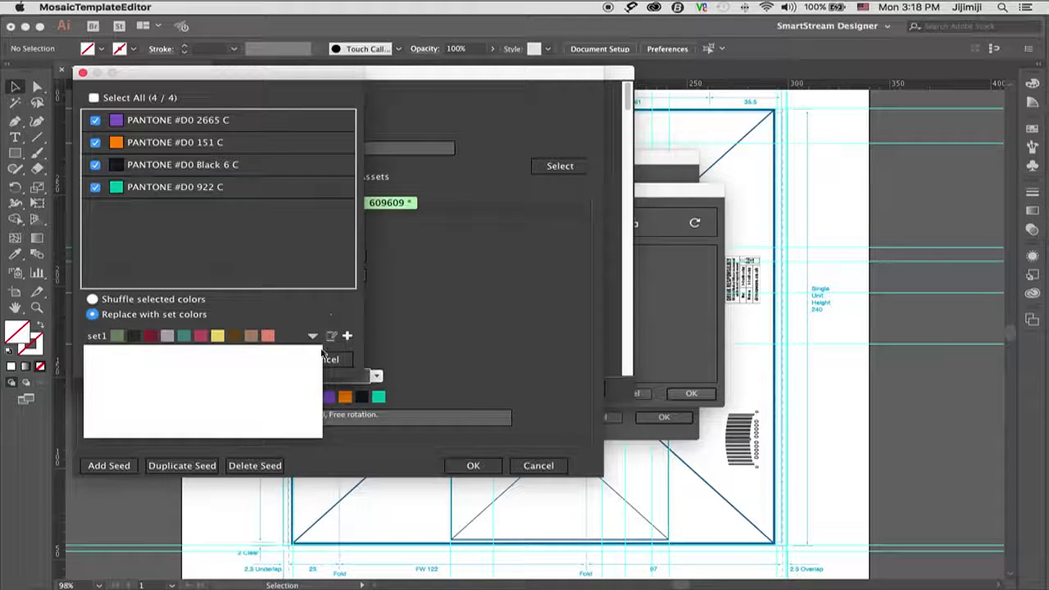
{"action": "scroll", "coordinate": [271, 414], "scroll_direction": "down", "scroll_amount": 1}
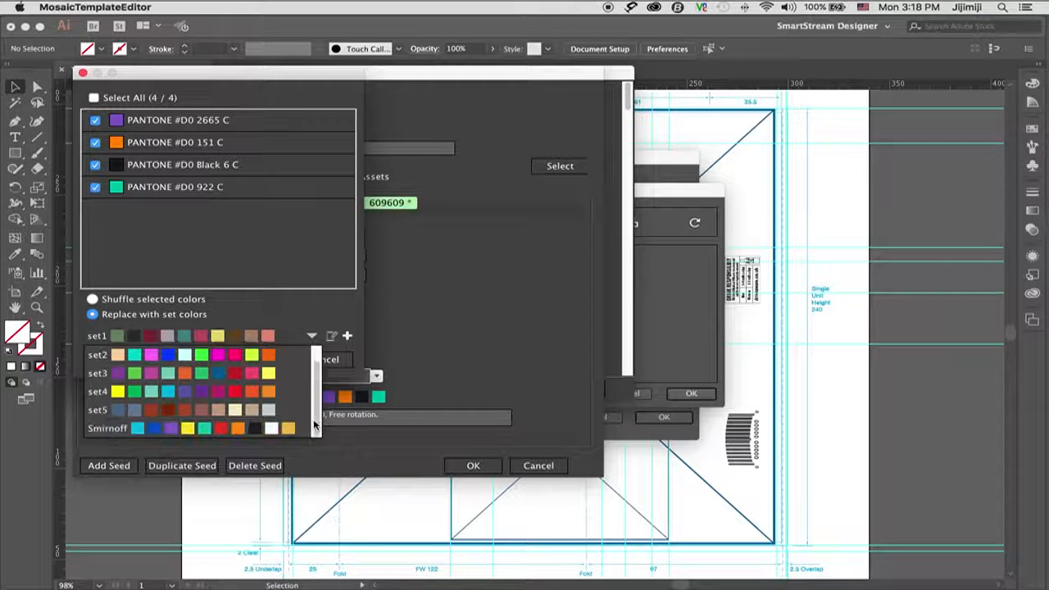
{"action": "left_click", "coordinate": [270, 428]}
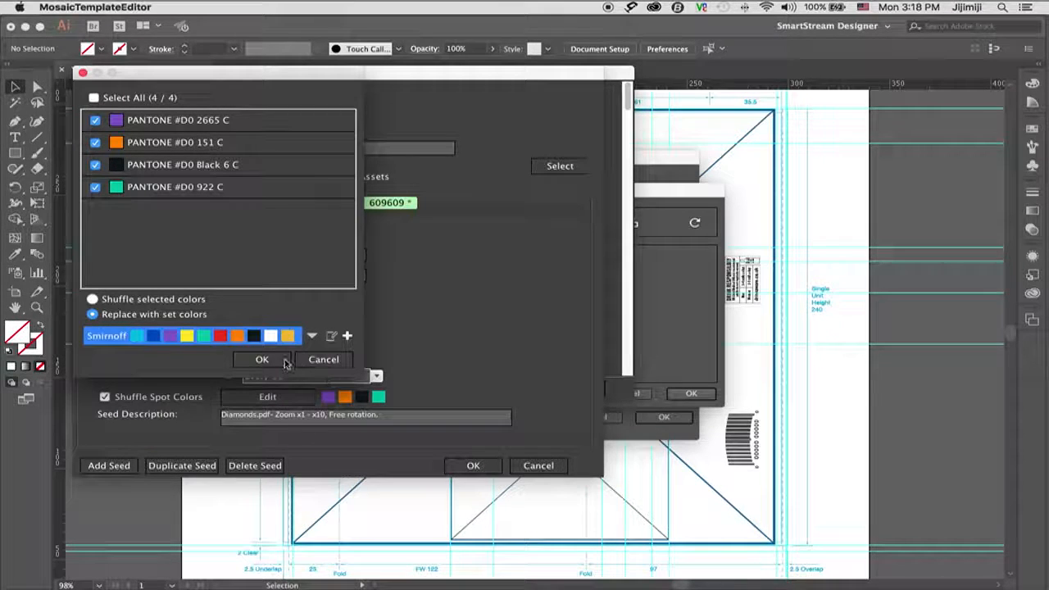
{"action": "left_click", "coordinate": [286, 360]}
- Confirm Set 1 with its three seeds, save the Smirnoff Colors template, and apply it to image channel 4
{"action": "left_click", "coordinate": [465, 466]}
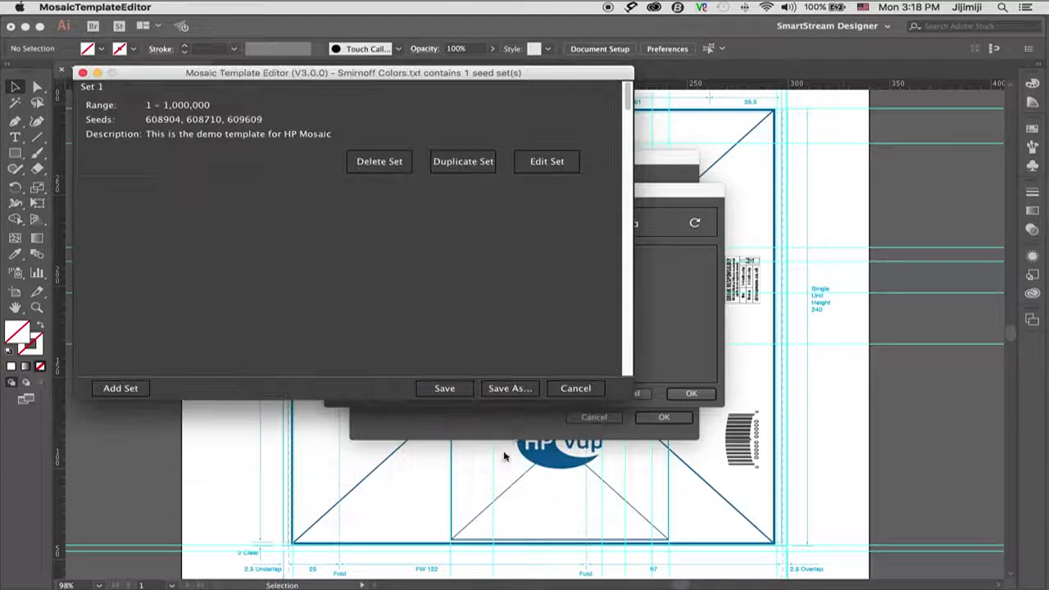
{"action": "left_click", "coordinate": [459, 392]}
{"action": "left_click", "coordinate": [689, 394]}
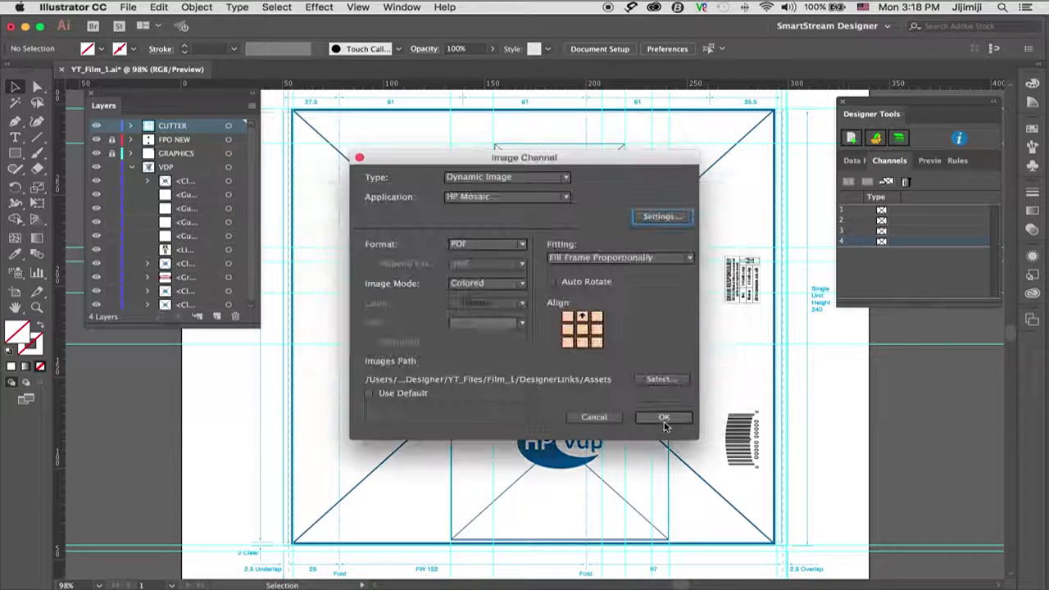
{"action": "left_click", "coordinate": [663, 419]}
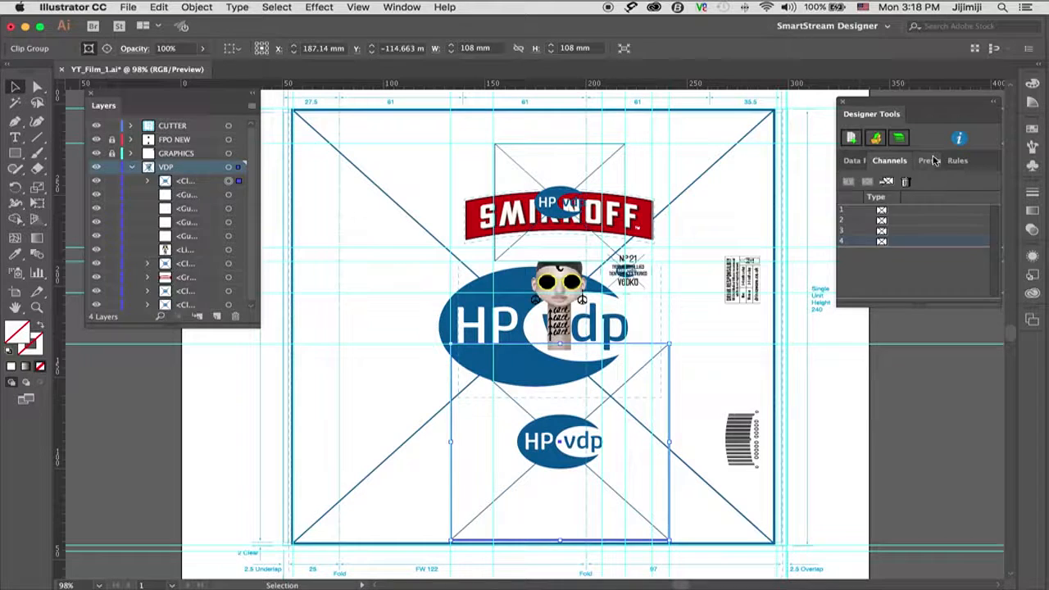
- Preview the label's first two data records with the three-seed template, and turn the preview off
{"action": "left_click", "coordinate": [922, 162]}
{"action": "left_click", "coordinate": [848, 190]}
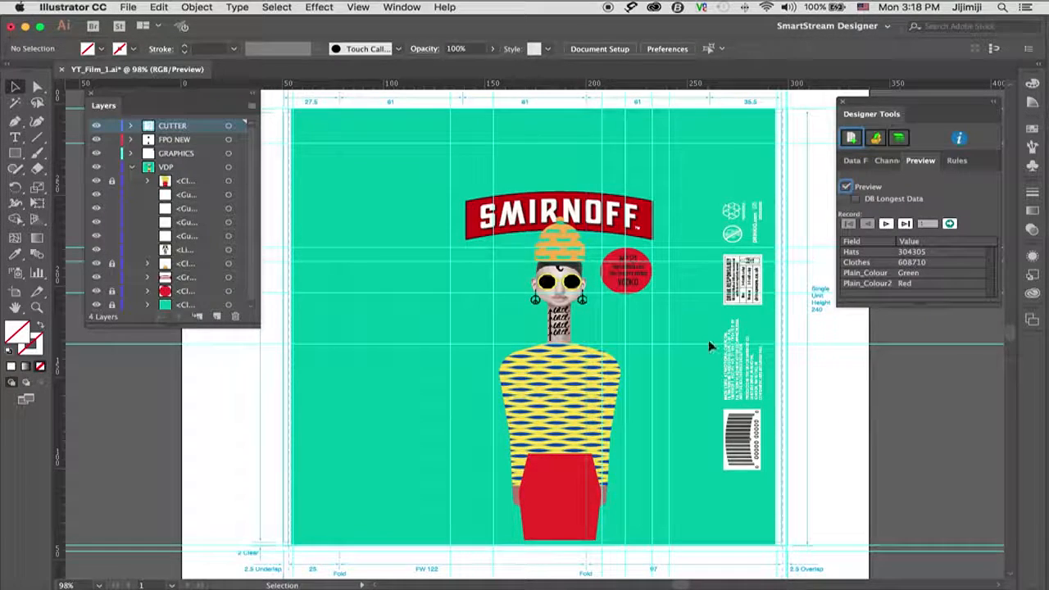
{"action": "left_click", "coordinate": [889, 227]}
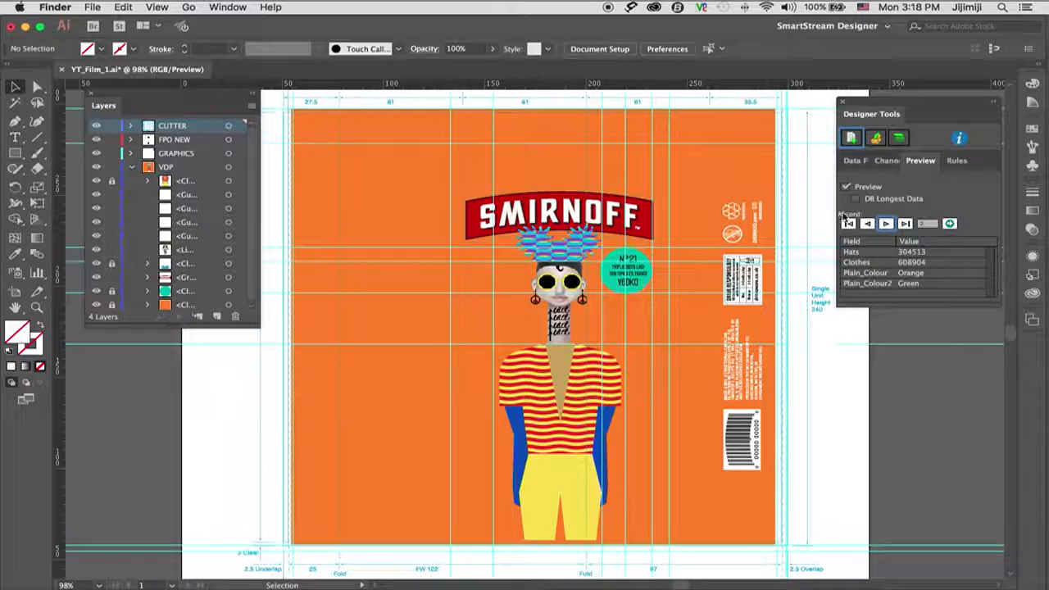
{"action": "left_click", "coordinate": [848, 186]}
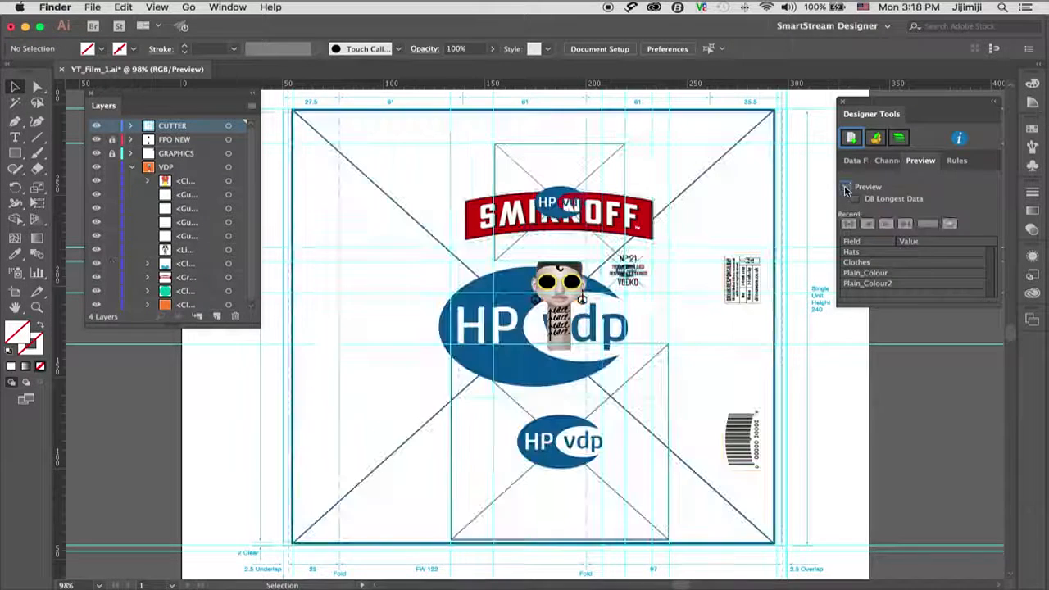
- Duplicate image channel 4's Smirnoff Colors Mosaic template under the name Smirnoff Brand Colors
{"action": "left_click", "coordinate": [888, 160]}
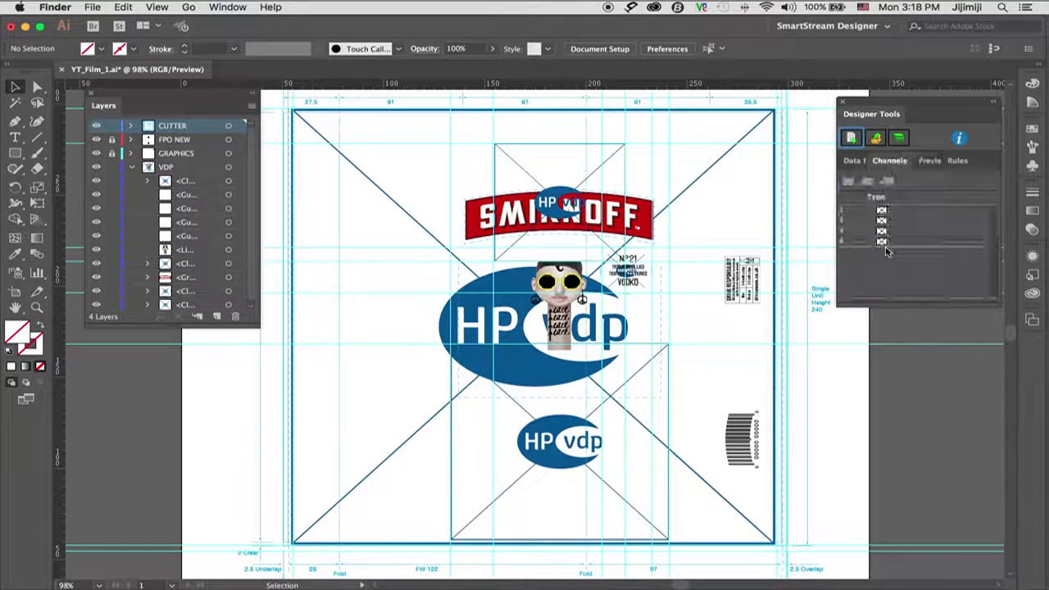
{"action": "double_click", "coordinate": [883, 242]}
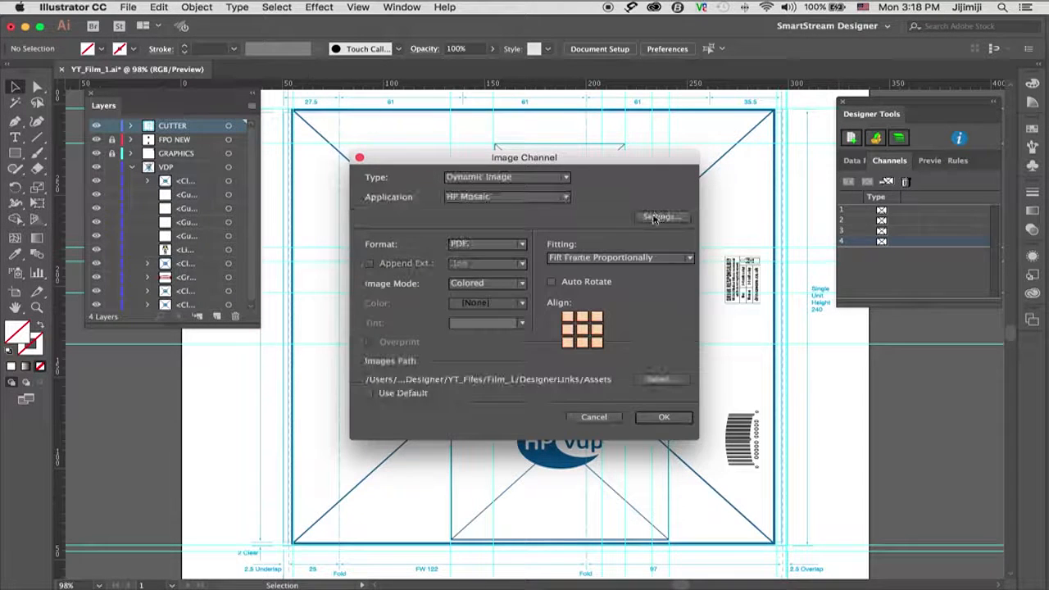
{"action": "left_click", "coordinate": [657, 217]}
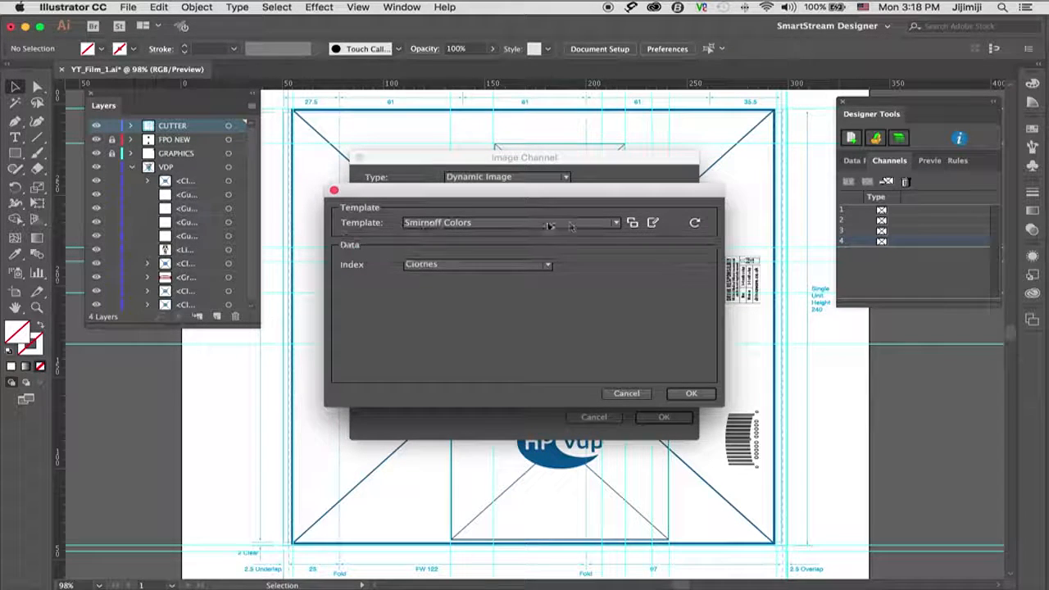
{"action": "left_click", "coordinate": [632, 223]}
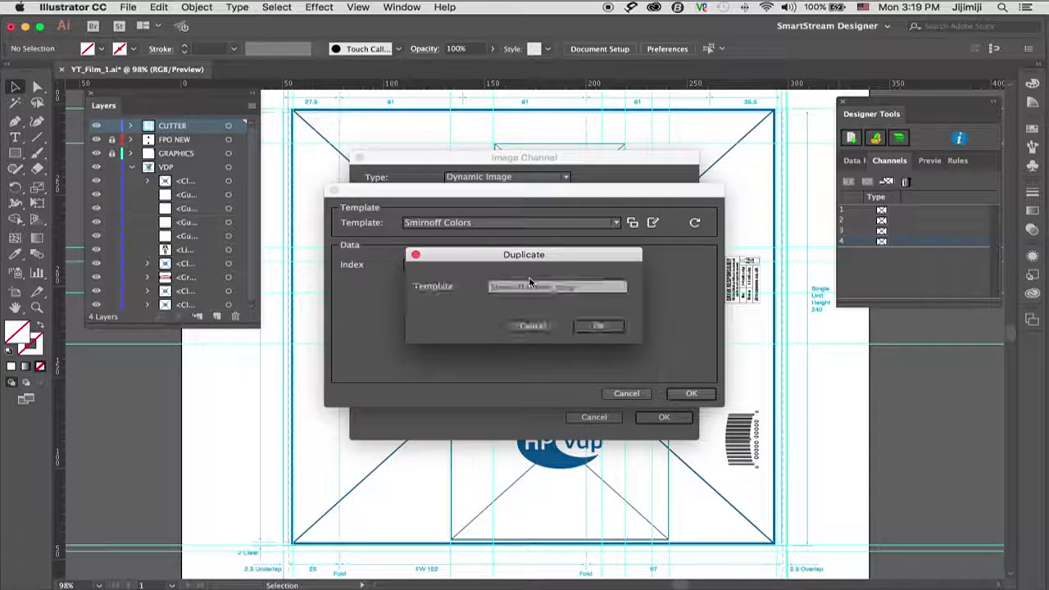
{"action": "type", "text": "Brand Colors"}
{"action": "left_click", "coordinate": [599, 325]}
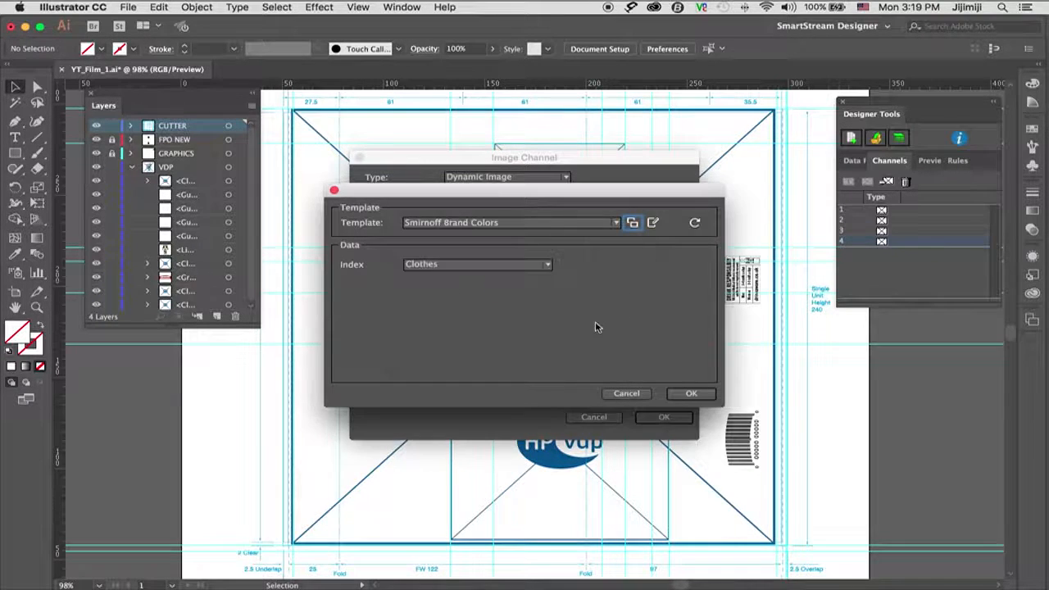
- Edit the Smirnoff Brand Colors template and create a custom color set titled "Brand colors" from the 608904 seed's spot color settings
{"action": "left_click", "coordinate": [653, 223]}
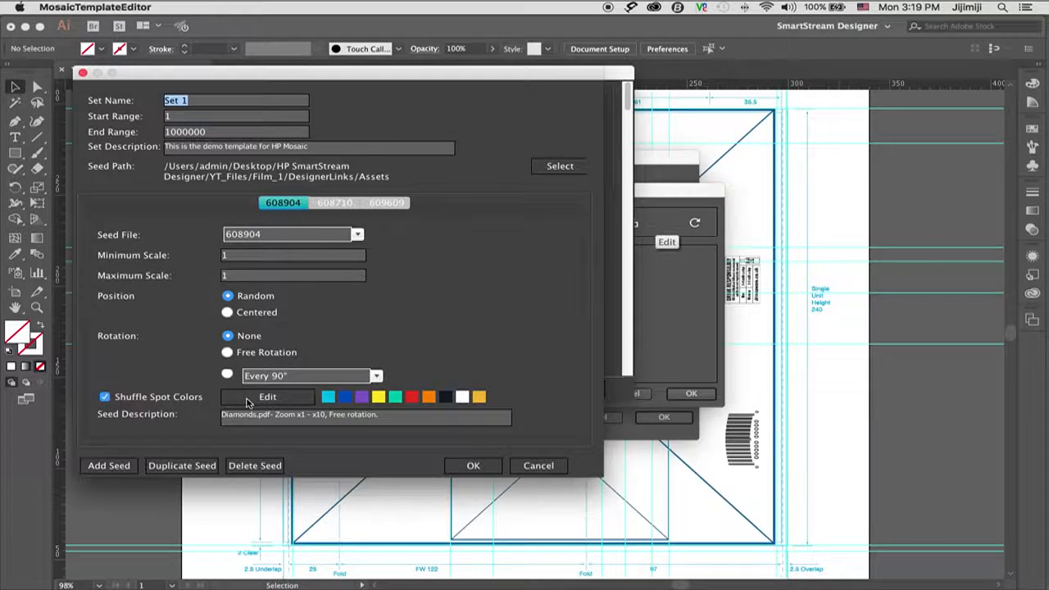
{"action": "left_click", "coordinate": [247, 398]}
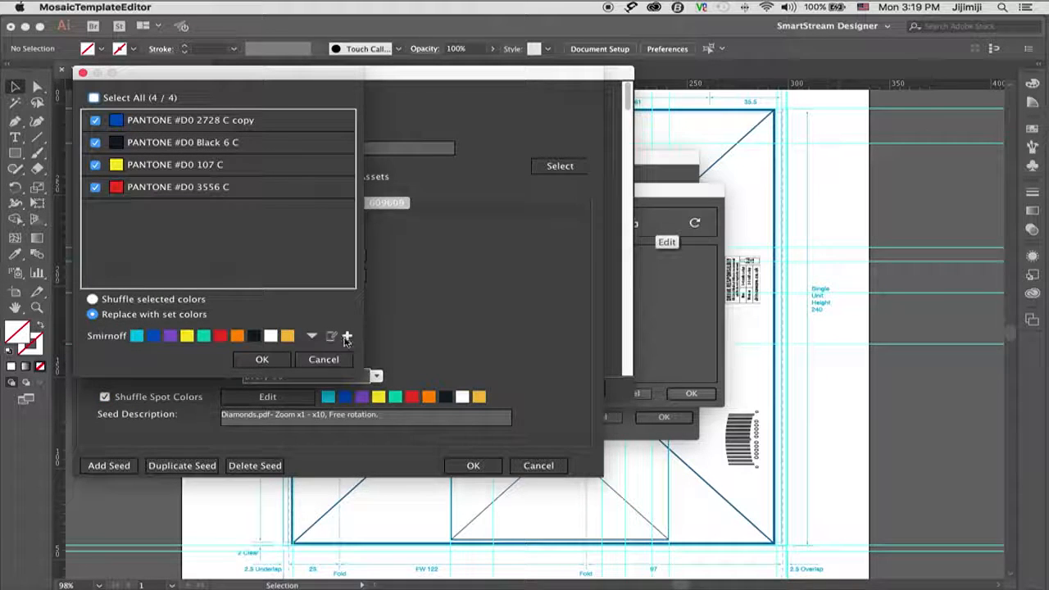
{"action": "left_click", "coordinate": [348, 337]}
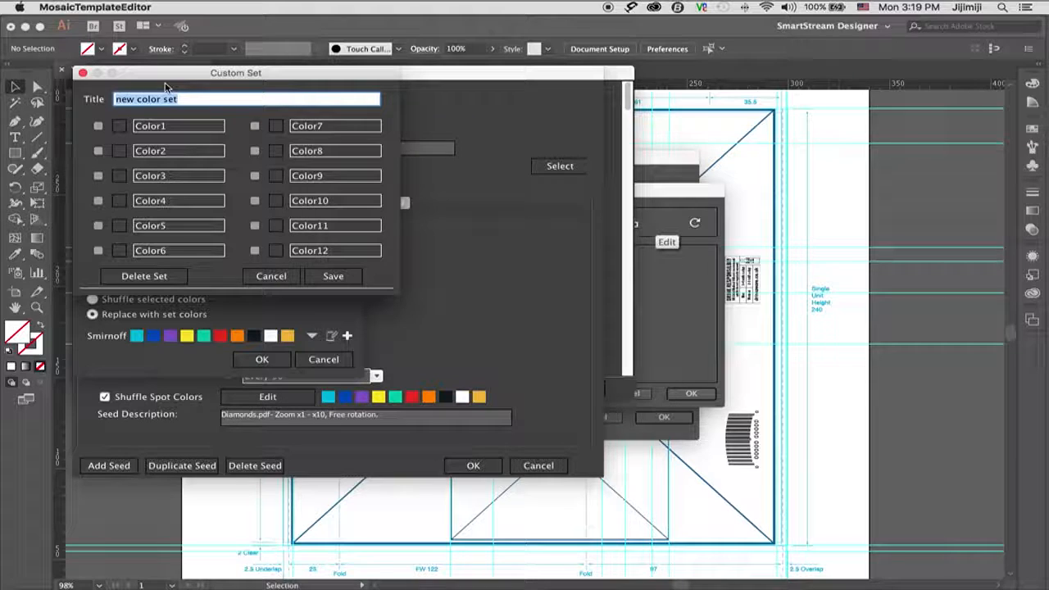
{"action": "type", "text": "Brand colors"}
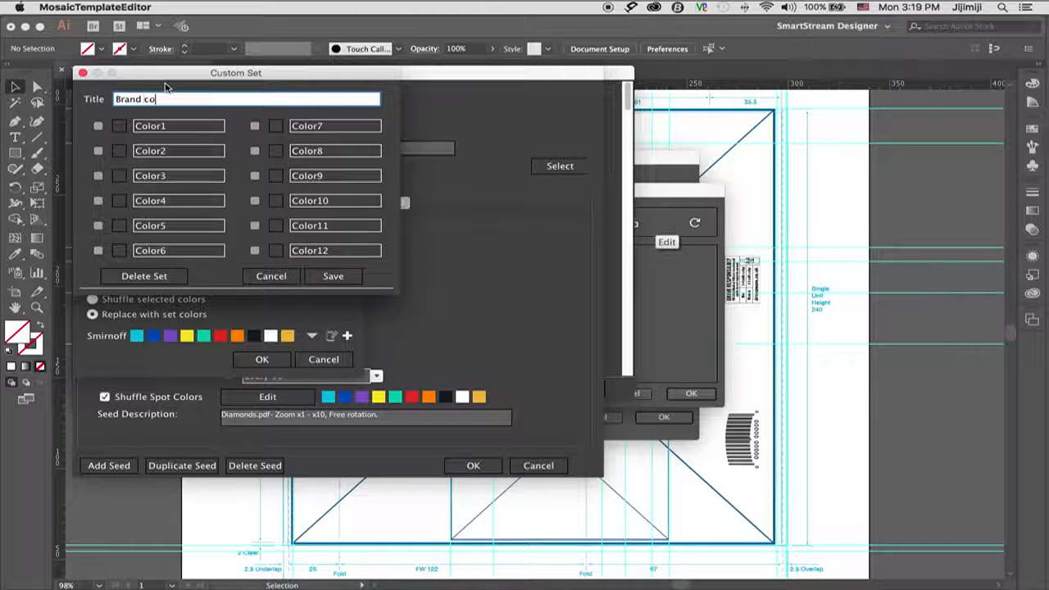
- Set Color1 of the Brand colors set to color code DD1912 and Color2 to 101820
{"action": "left_click", "coordinate": [121, 131]}
{"action": "double_click", "coordinate": [429, 247]}
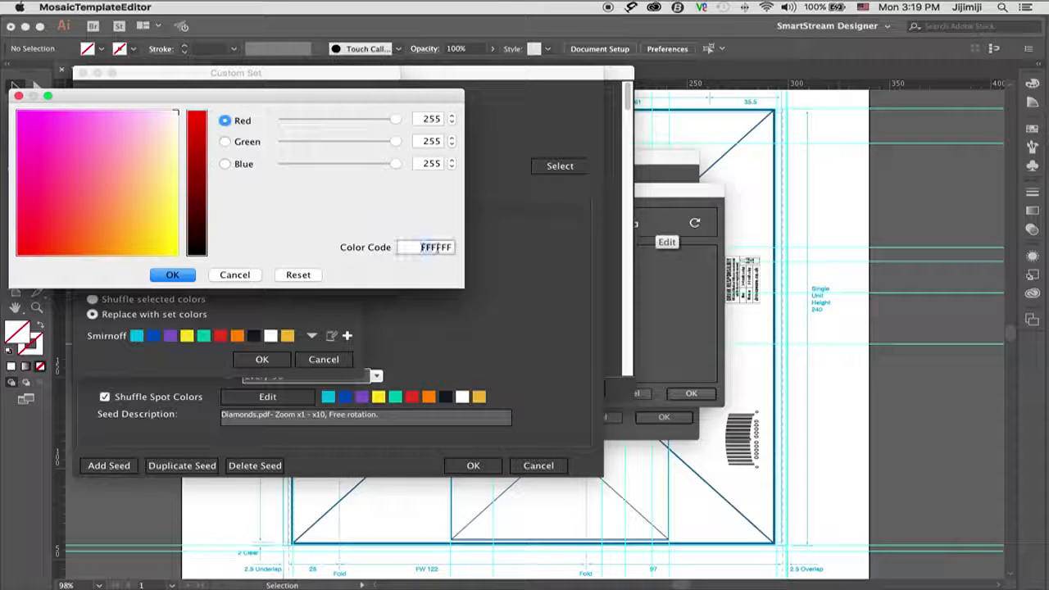
{"action": "type", "text": "DD1912"}
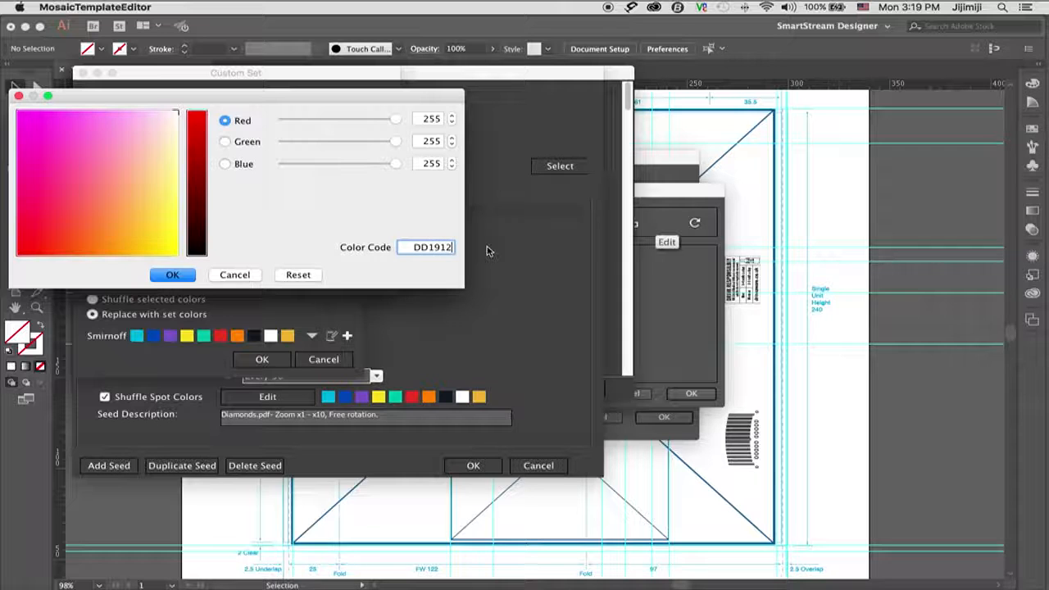
{"action": "left_click", "coordinate": [172, 276]}
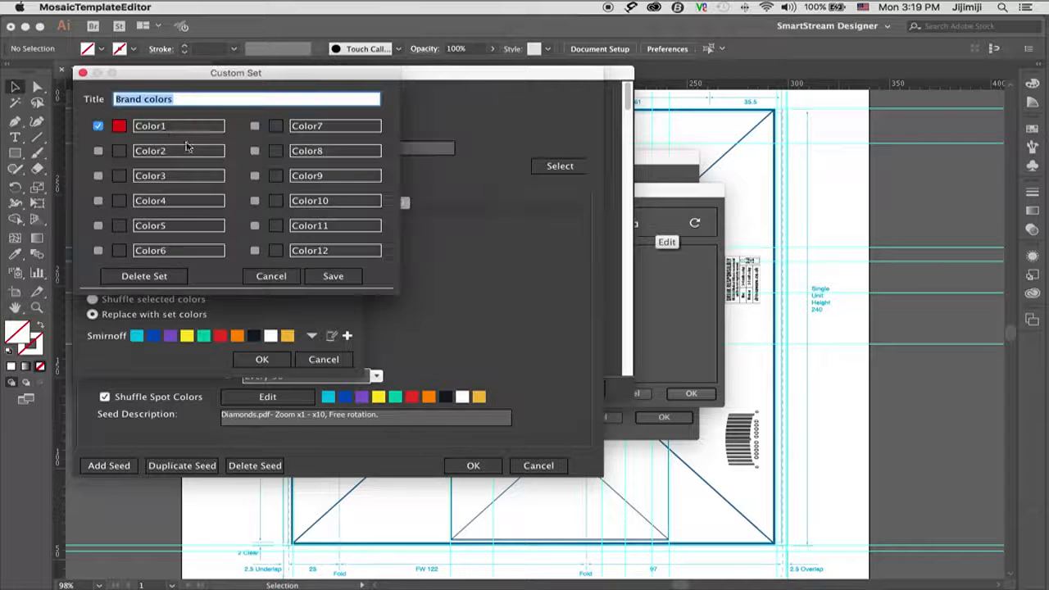
{"action": "left_click", "coordinate": [122, 157]}
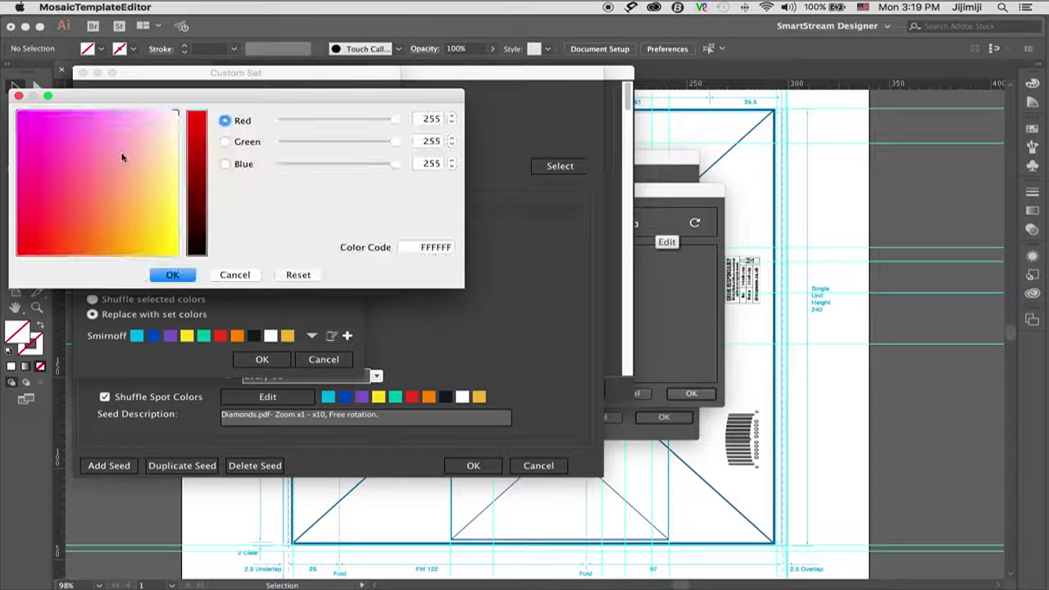
{"action": "double_click", "coordinate": [426, 247]}
{"action": "type", "text": "101820"}
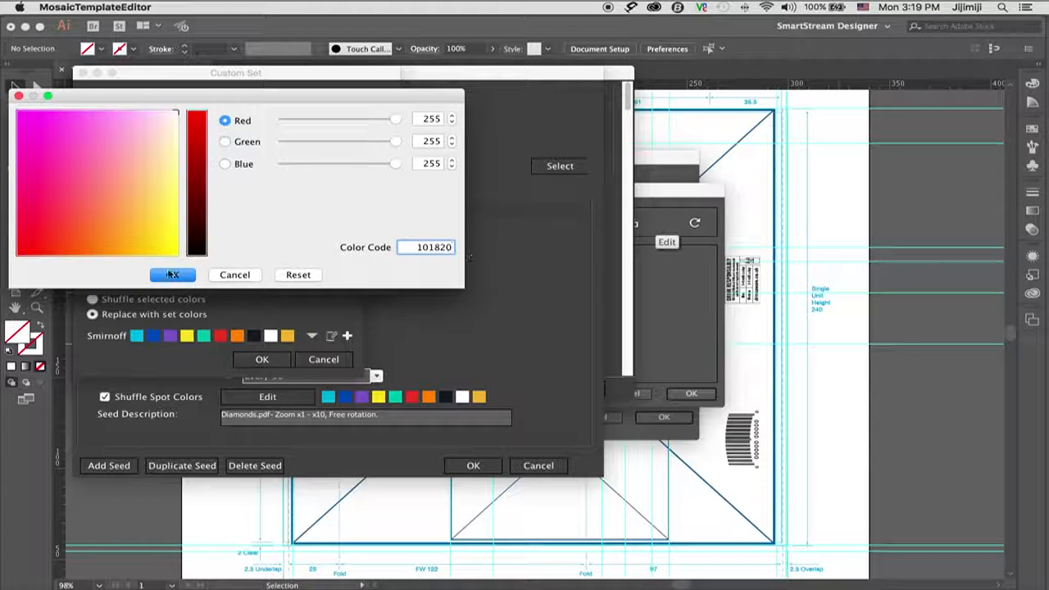
{"action": "left_click", "coordinate": [173, 274]}
- Set Color3 of the Brand colors set to color code EF6079 and Color4 to 93272C
{"action": "left_click", "coordinate": [114, 175]}
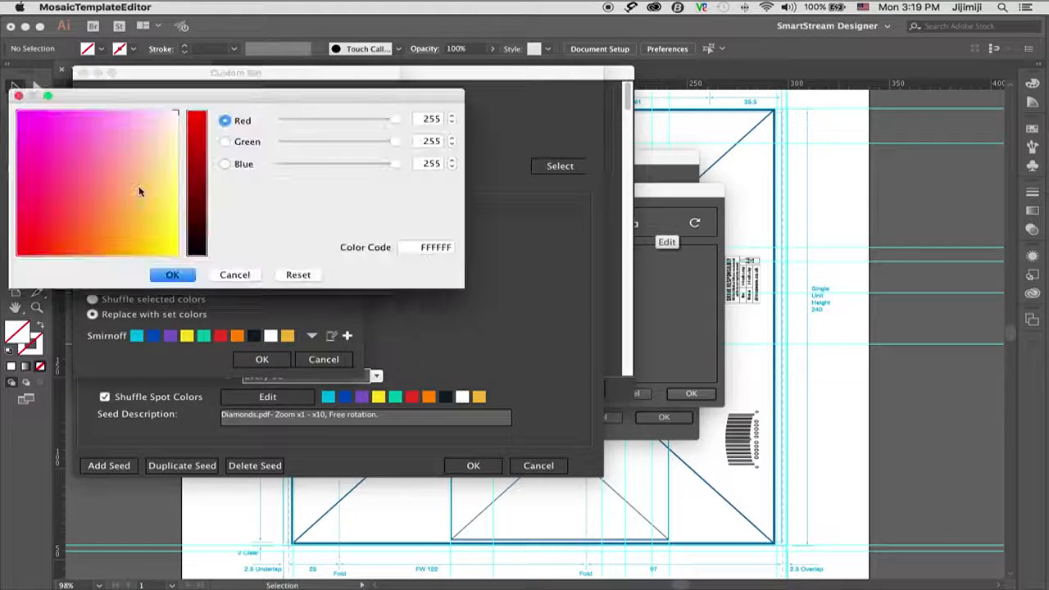
{"action": "double_click", "coordinate": [422, 247]}
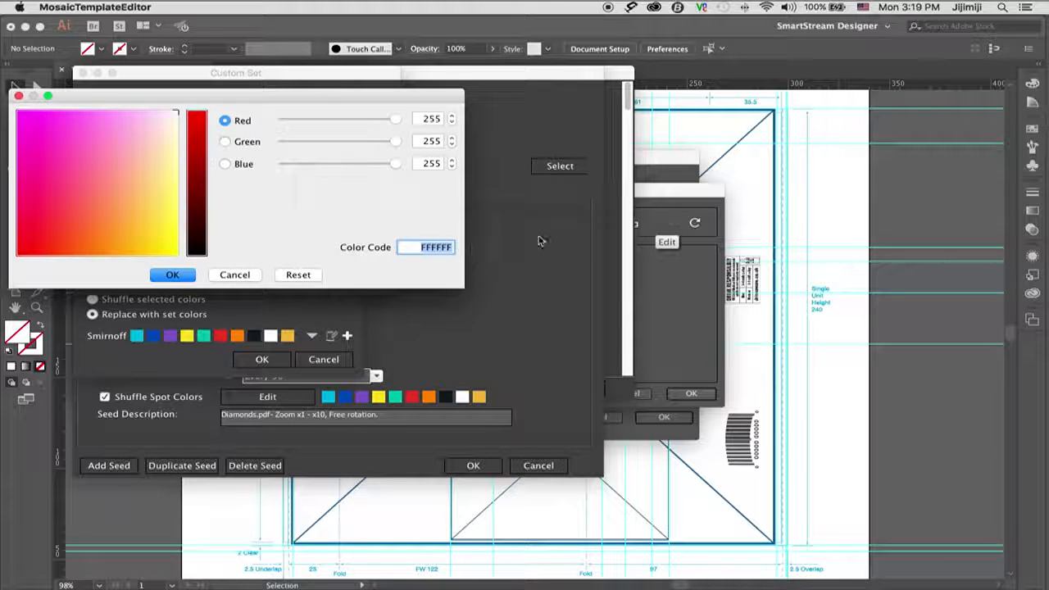
{"action": "type", "text": "EF6079"}
{"action": "left_click", "coordinate": [188, 275]}
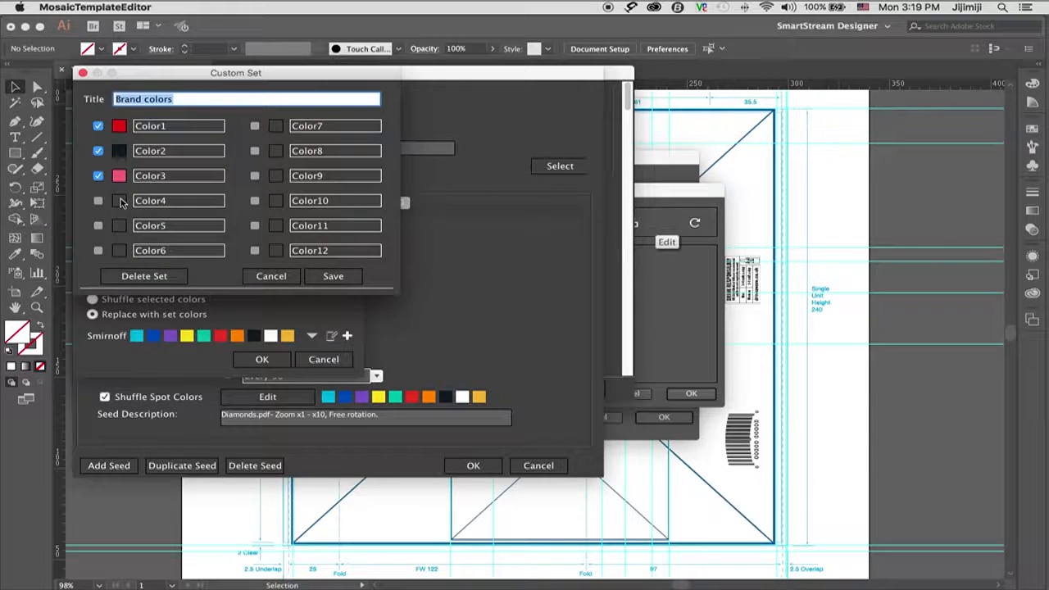
{"action": "left_click", "coordinate": [120, 201]}
{"action": "double_click", "coordinate": [417, 247]}
{"action": "type", "text": "93"}
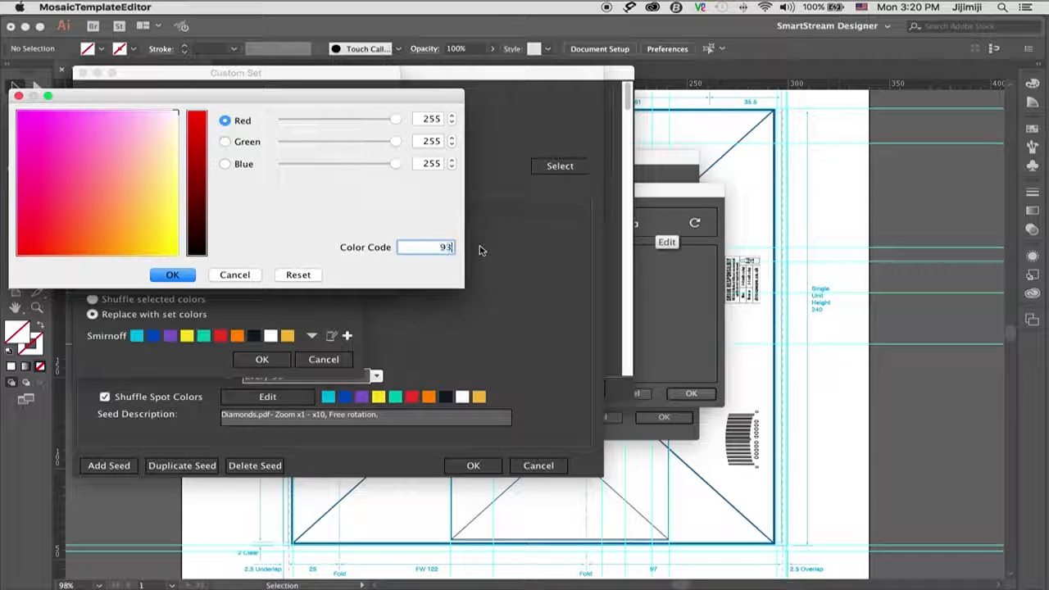
{"action": "type", "text": "272C"}
{"action": "left_click", "coordinate": [171, 275]}
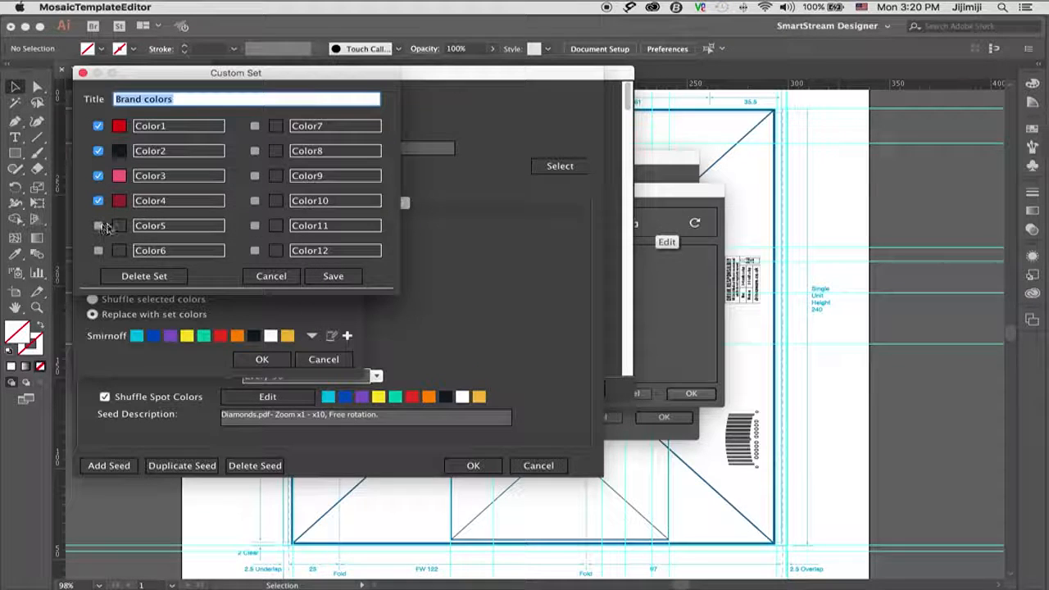
- Set Color5 to white (FFFFFF), save the Brand colors set, and apply it to the 608904 seed
{"action": "left_click", "coordinate": [119, 226]}
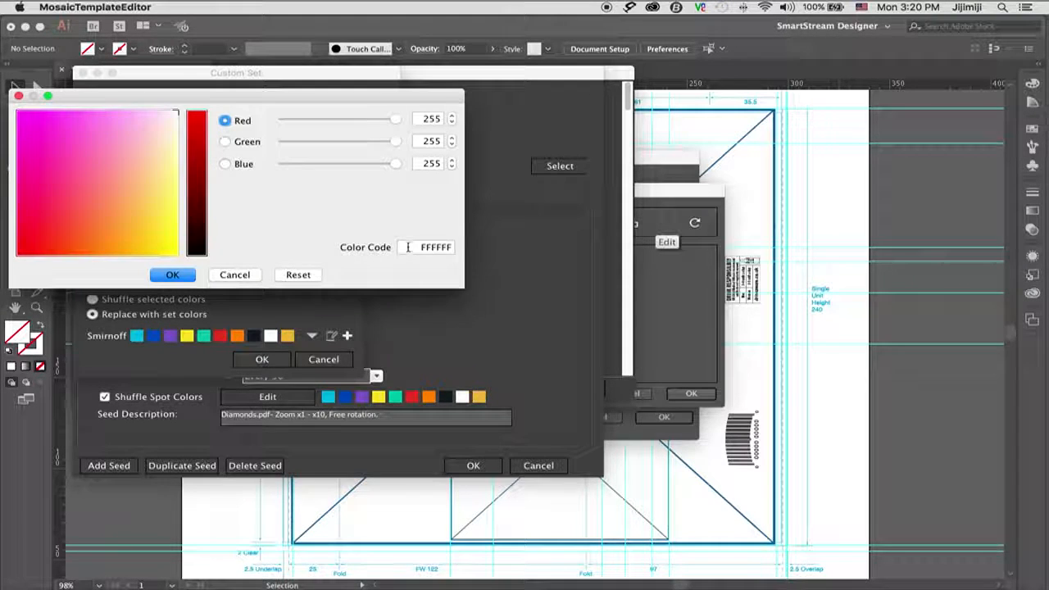
{"action": "left_click", "coordinate": [170, 276]}
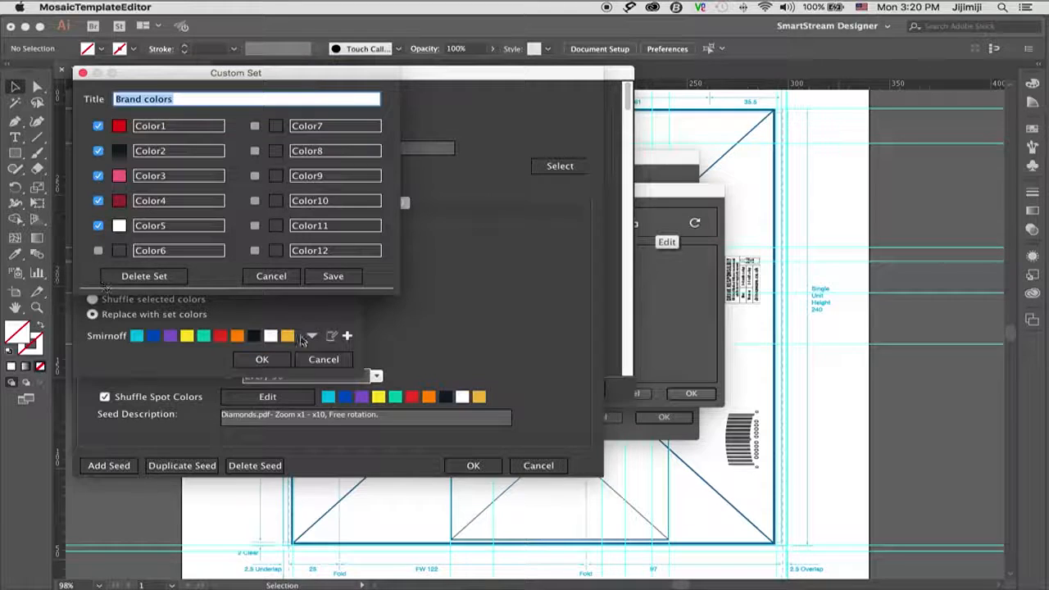
{"action": "left_click", "coordinate": [335, 276]}
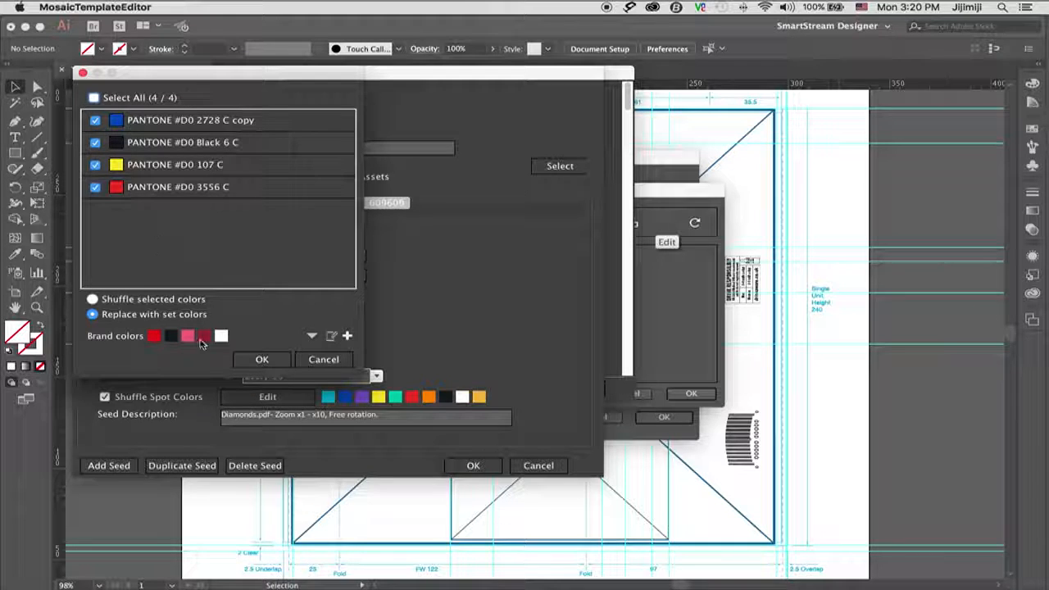
{"action": "left_click", "coordinate": [261, 360]}
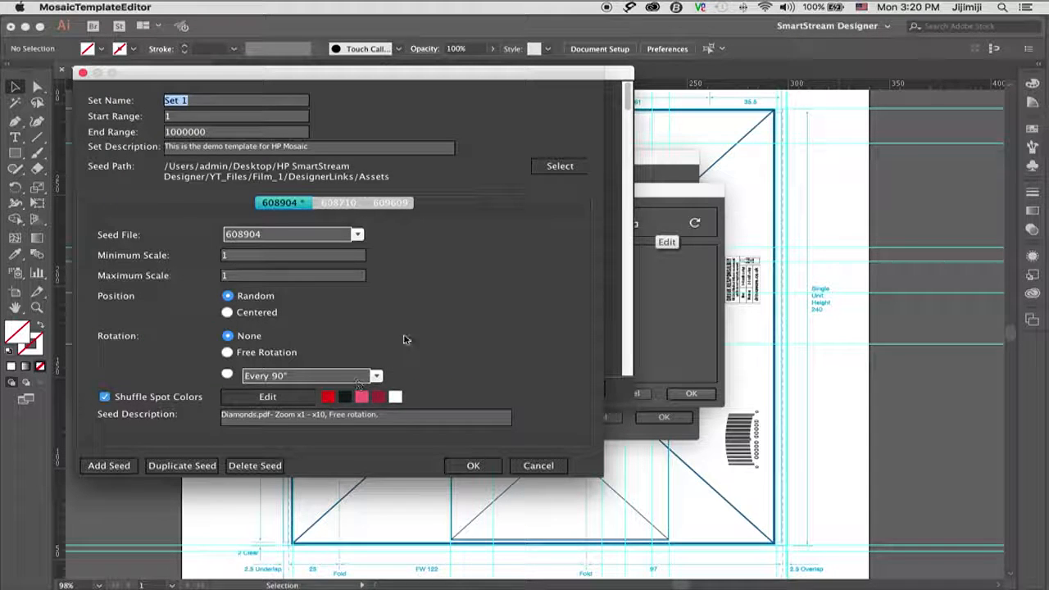
- Delete the 608710 and 609609 seeds from Set 1, and duplicate the 608904 seed twice
{"action": "left_click", "coordinate": [339, 202]}
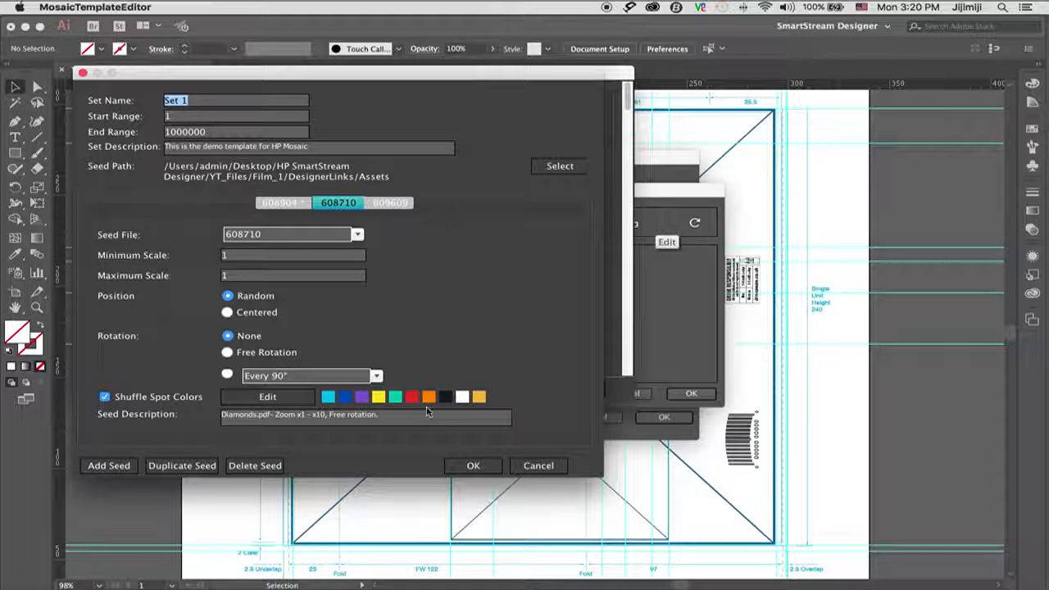
{"action": "left_click", "coordinate": [274, 464]}
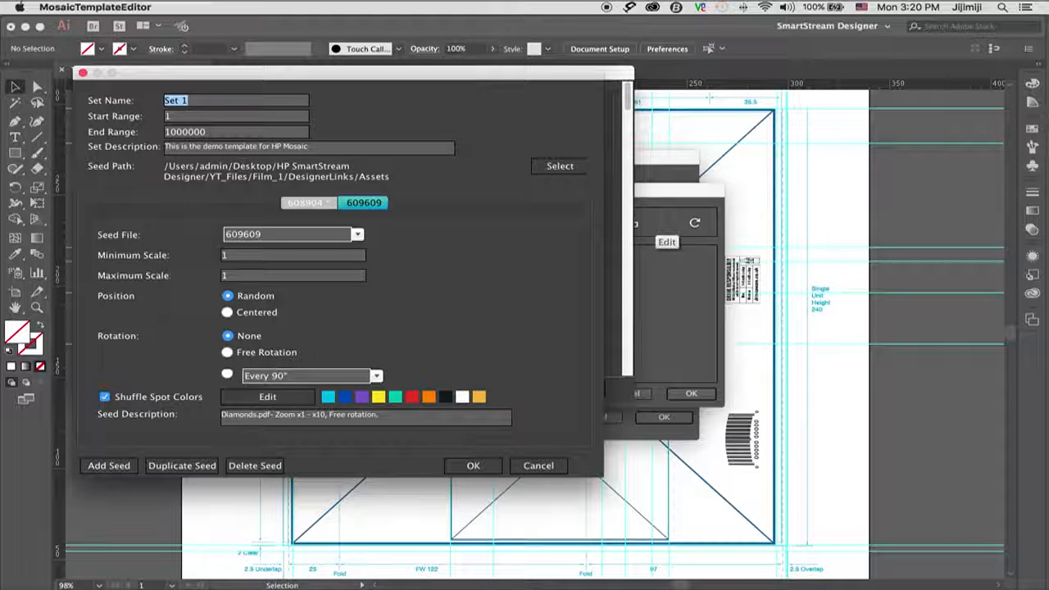
{"action": "left_click", "coordinate": [256, 467]}
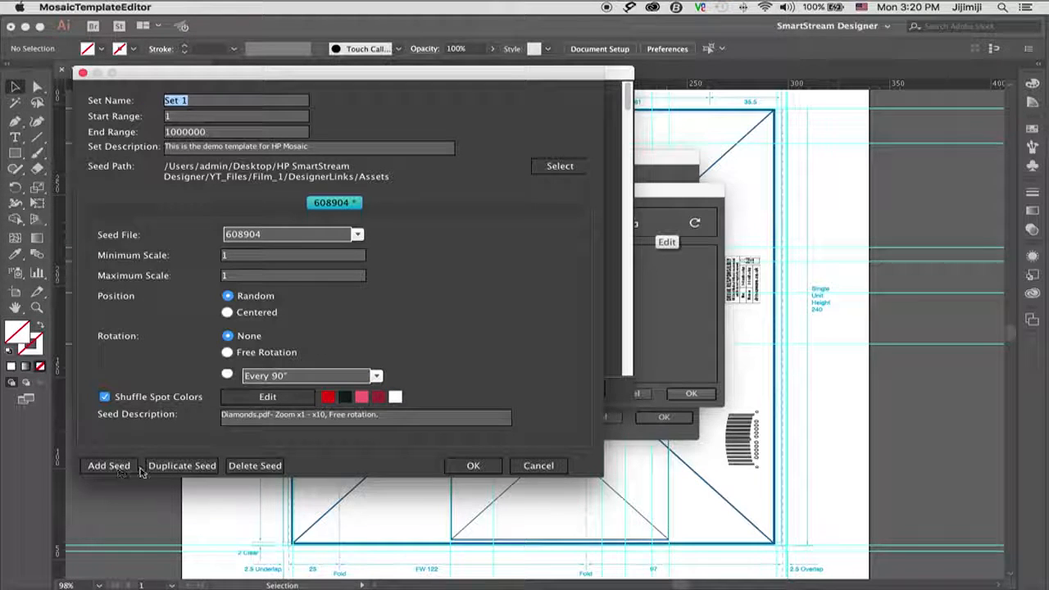
{"action": "left_click", "coordinate": [172, 467]}
{"action": "left_click", "coordinate": [176, 469]}
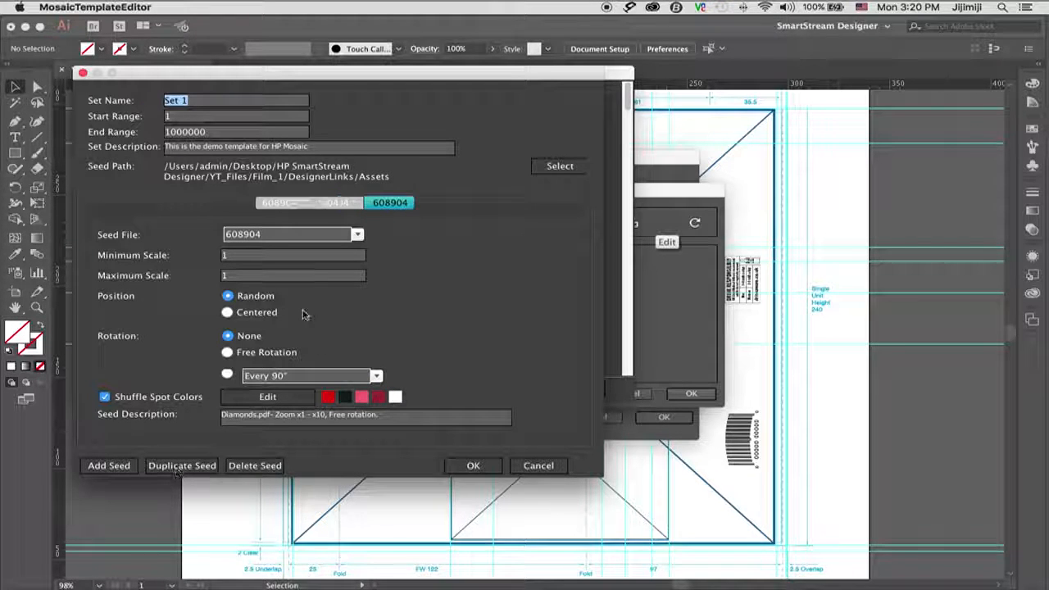
- Set the second seed's file to 608710, and turn its spot color shuffling off and on again
{"action": "left_click", "coordinate": [338, 202]}
{"action": "left_click", "coordinate": [358, 235]}
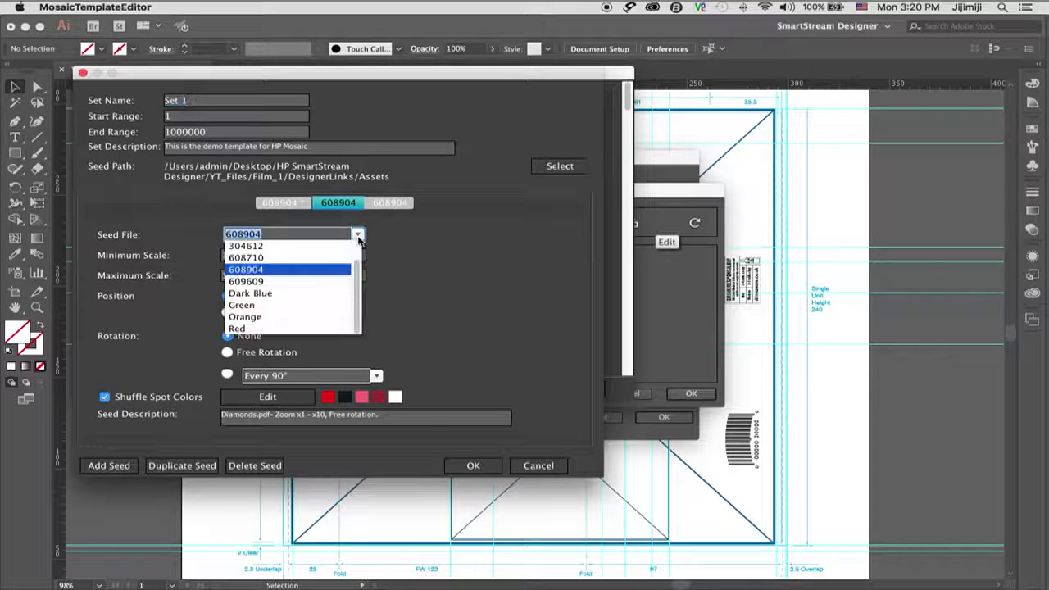
{"action": "left_click", "coordinate": [314, 258]}
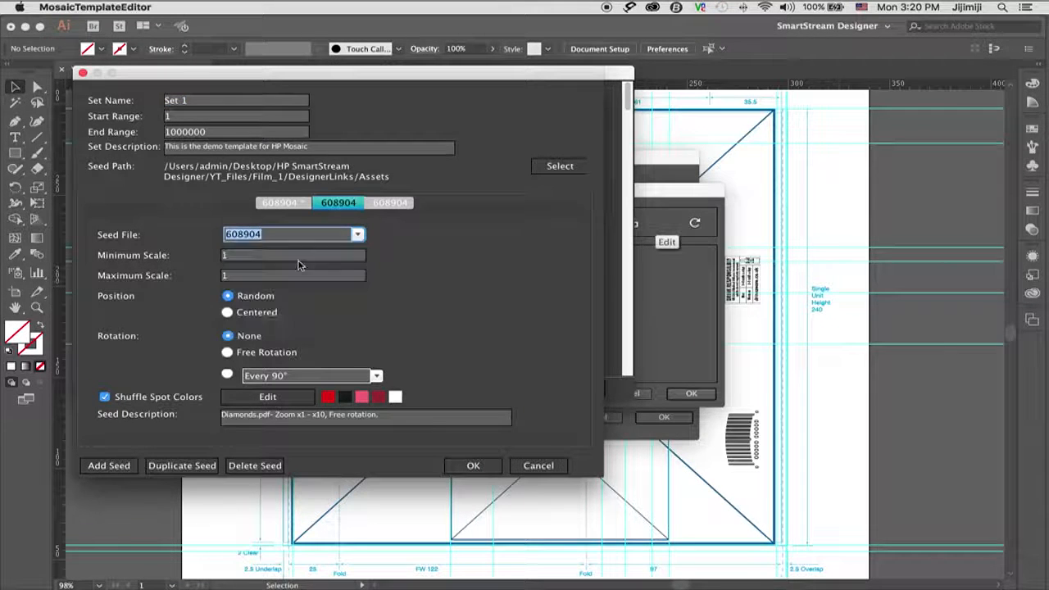
{"action": "left_click", "coordinate": [105, 397]}
{"action": "left_click", "coordinate": [106, 397]}
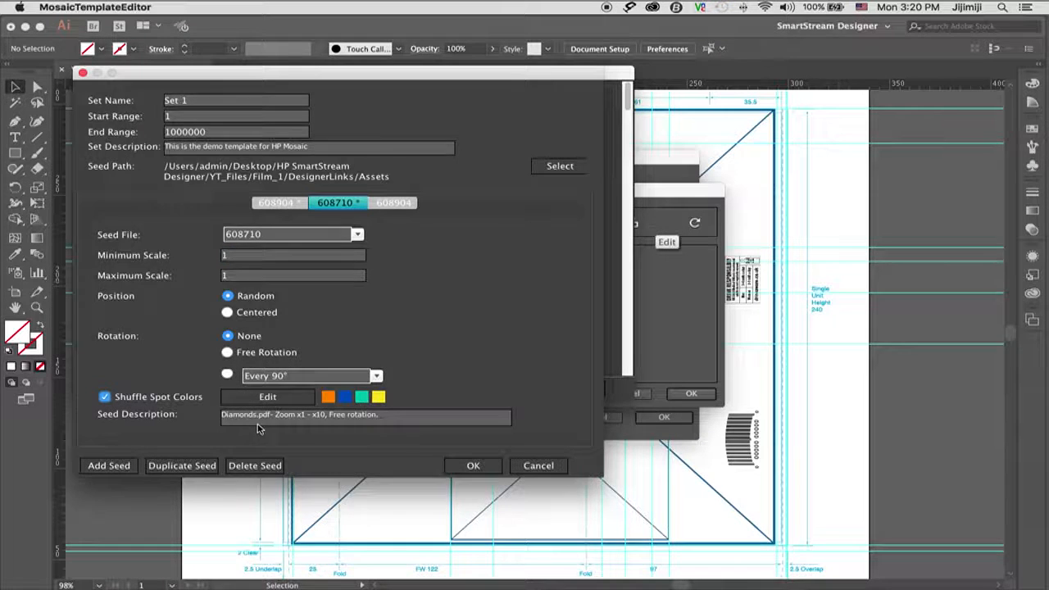
- Have the 608710 seed's spot colors replaced with the Brand colors set
{"action": "left_click", "coordinate": [266, 398]}
{"action": "left_click", "coordinate": [93, 314]}
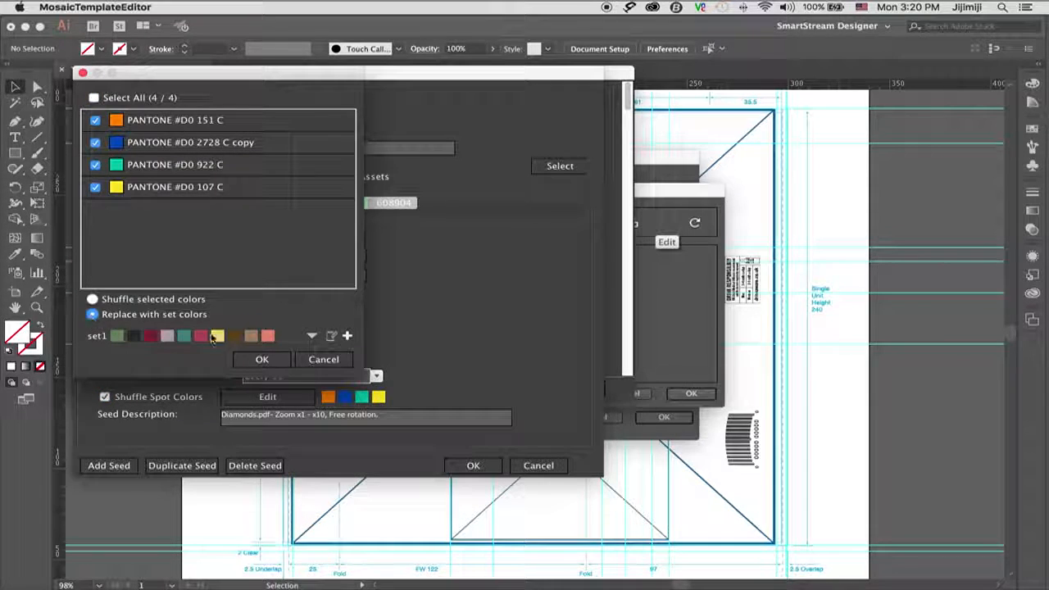
{"action": "left_click", "coordinate": [312, 336]}
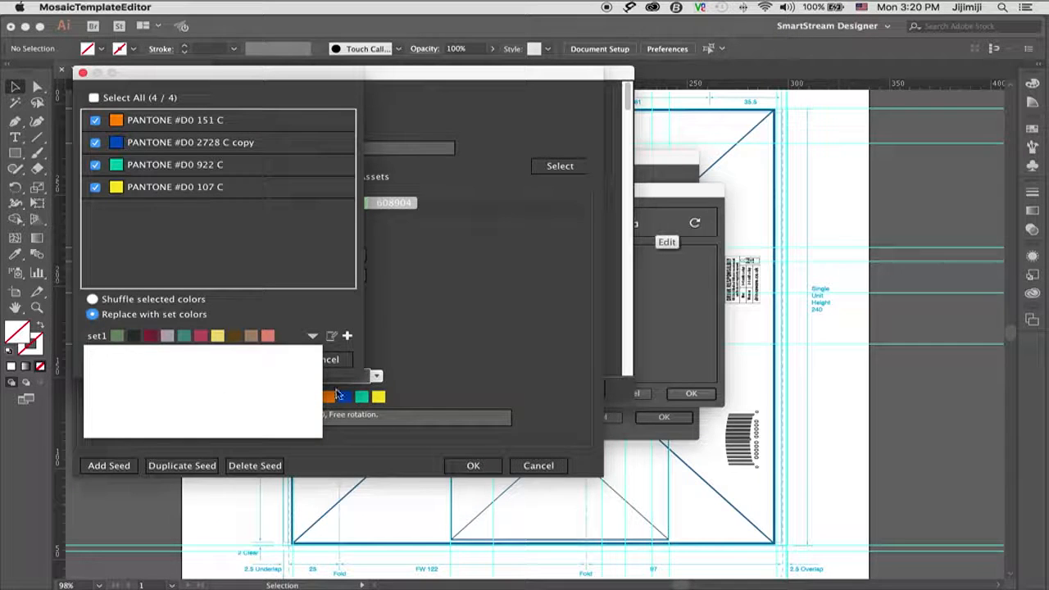
{"action": "left_click_drag", "start_coordinate": [318, 395], "coordinate": [311, 439]}
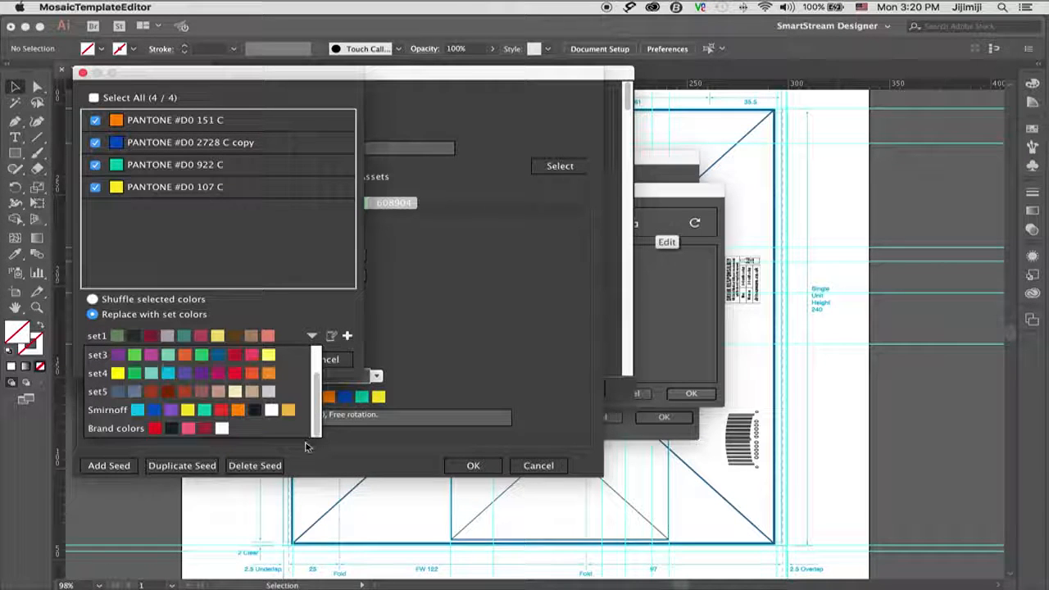
{"action": "left_click", "coordinate": [208, 432]}
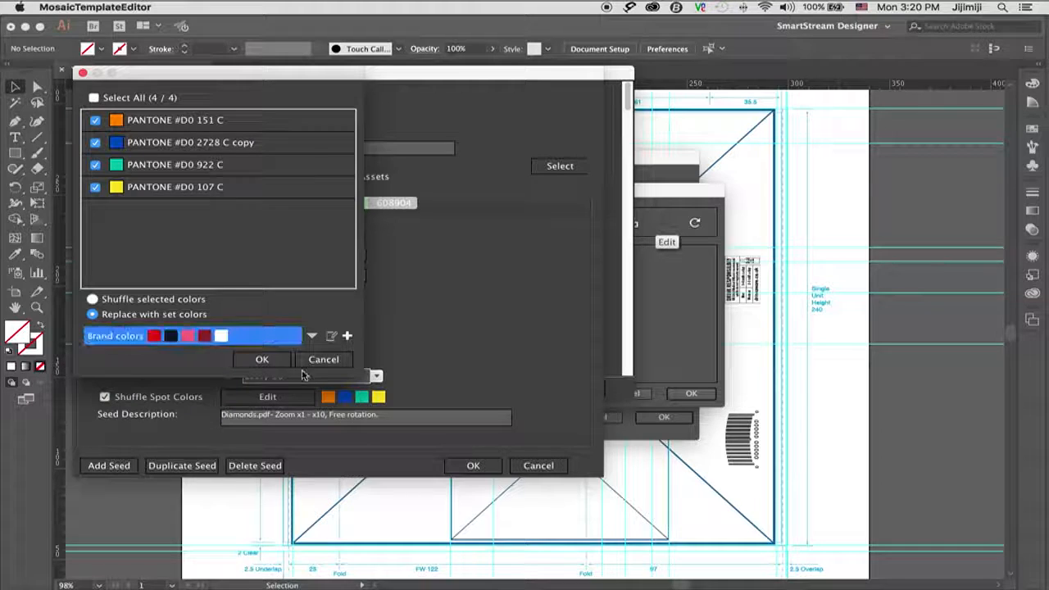
{"action": "left_click", "coordinate": [264, 360]}
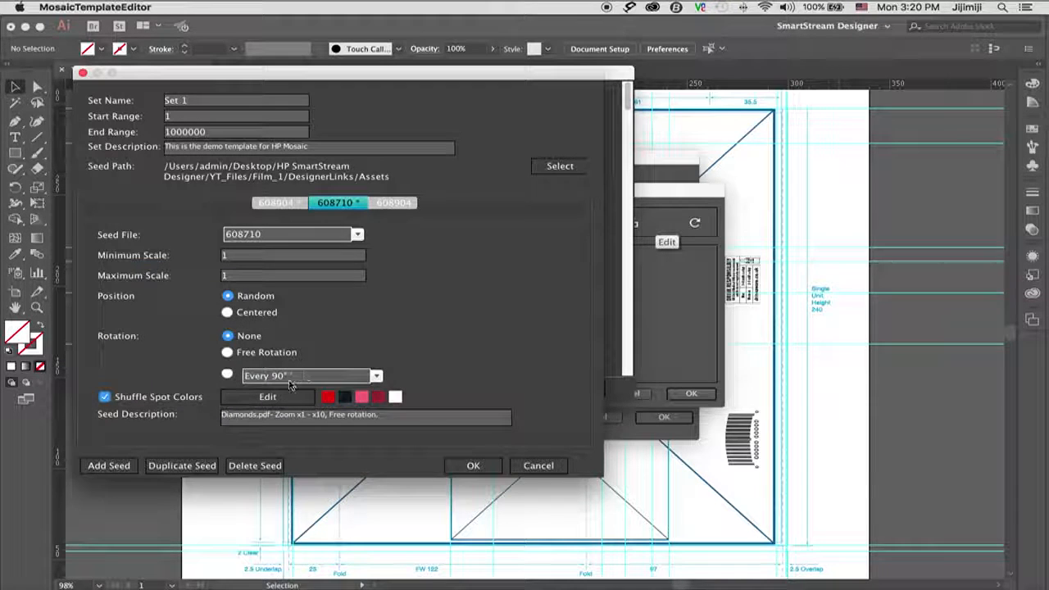
- Set the third seed's file to 609609 and enable spot color shuffling for it
{"action": "left_click", "coordinate": [394, 203]}
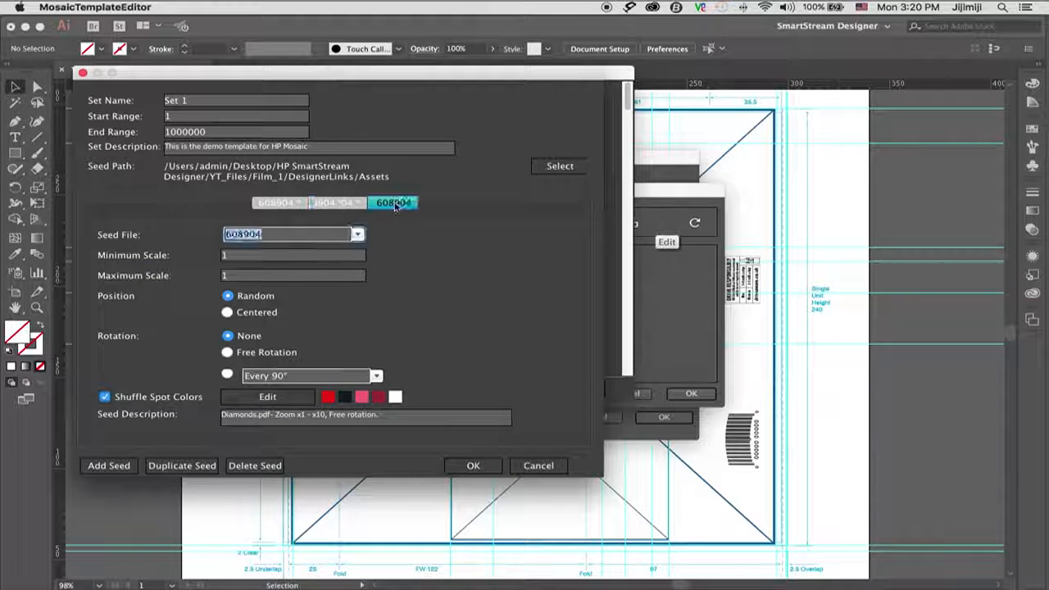
{"action": "left_click", "coordinate": [358, 236]}
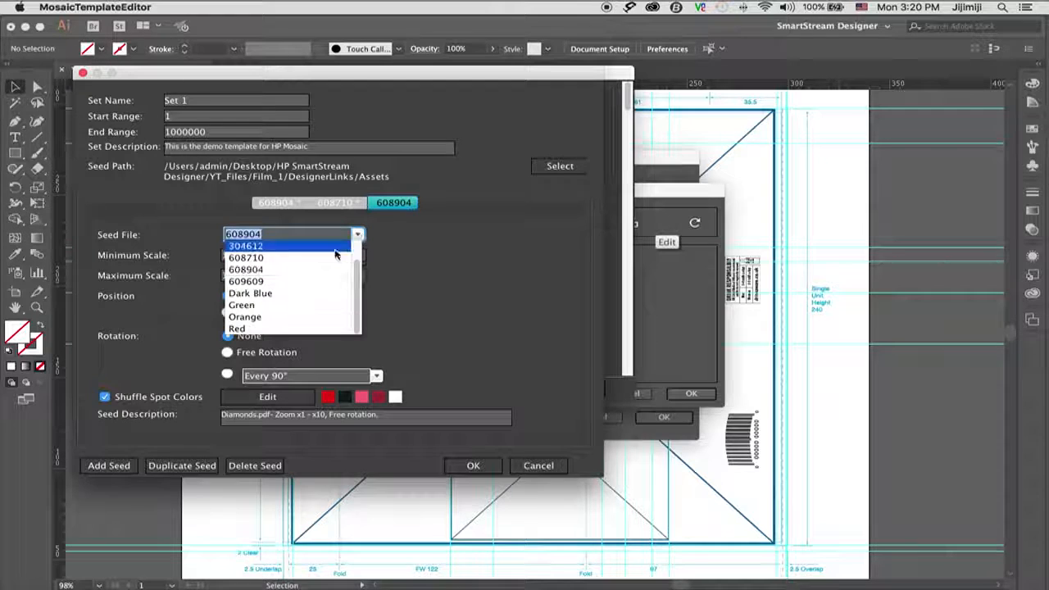
{"action": "left_click", "coordinate": [305, 283]}
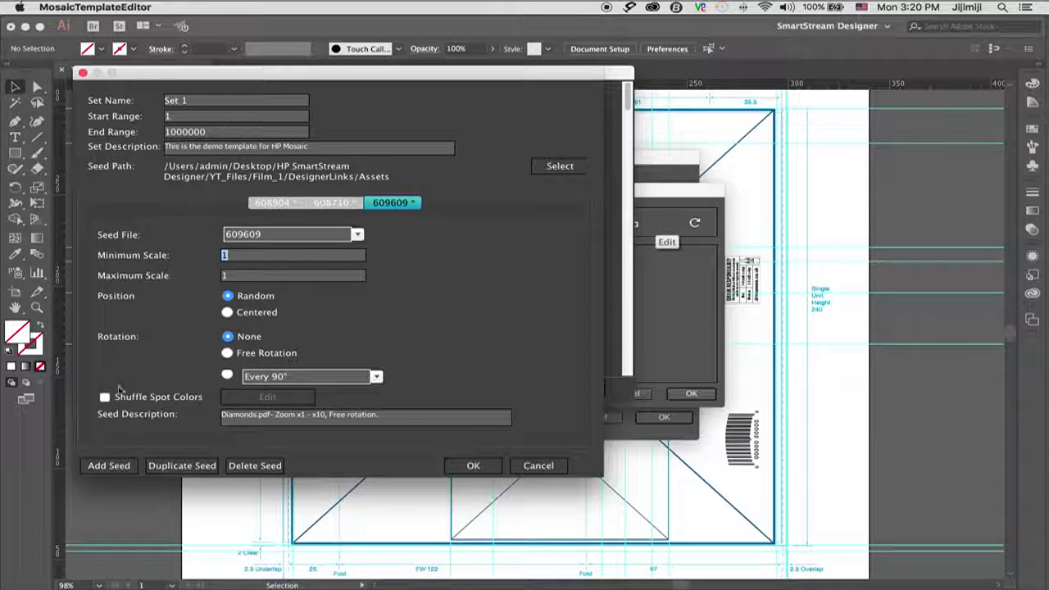
{"action": "left_click", "coordinate": [105, 398]}
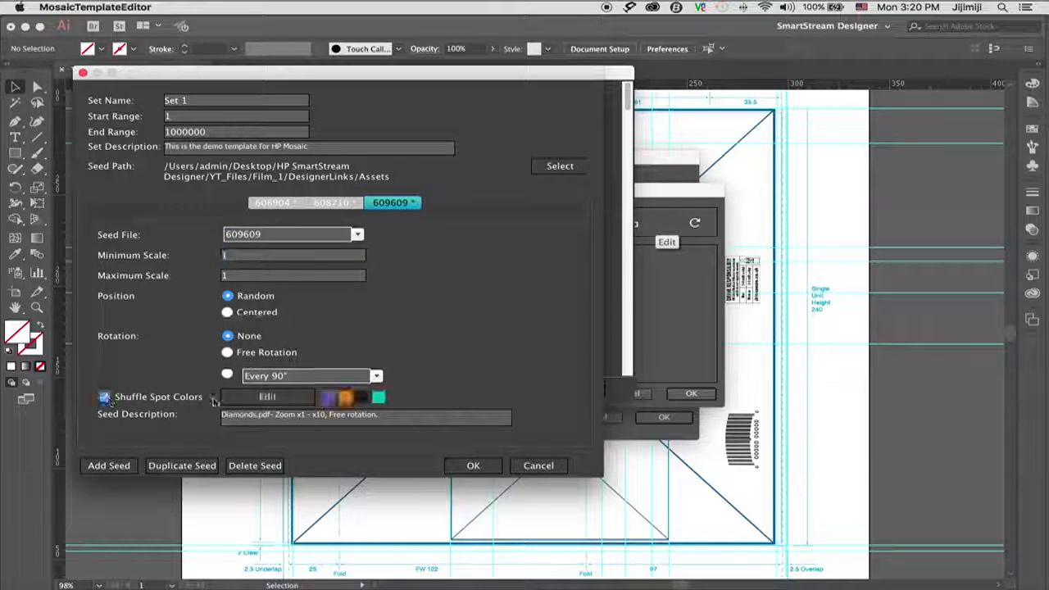
- Have all of the 609609 seed's spot colors replaced with the Brand colors set
{"action": "left_click", "coordinate": [261, 399]}
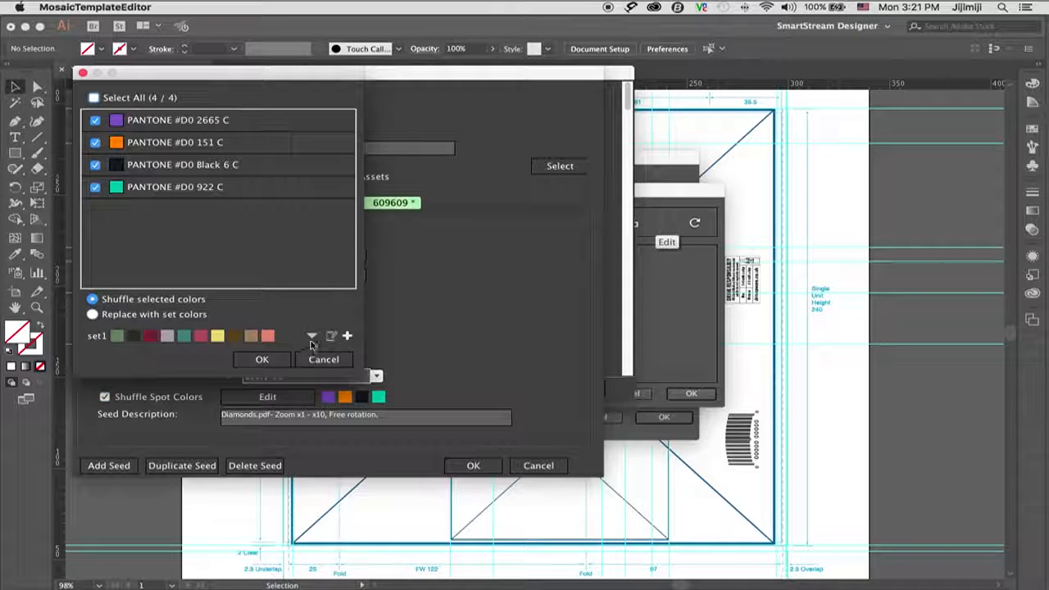
{"action": "left_click", "coordinate": [311, 338]}
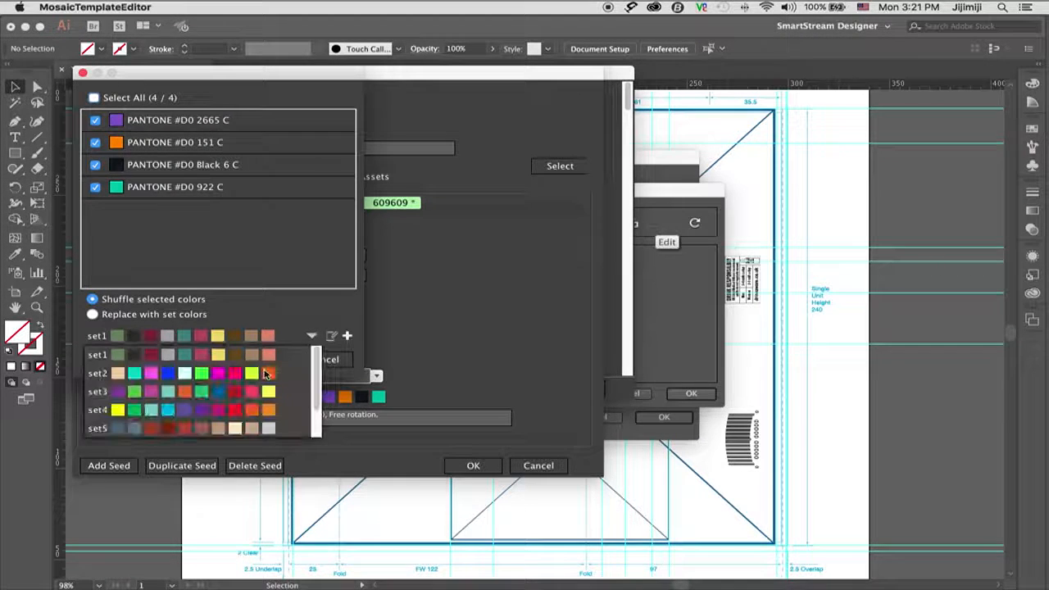
{"action": "scroll", "coordinate": [205, 410], "scroll_direction": "down", "scroll_amount": 2}
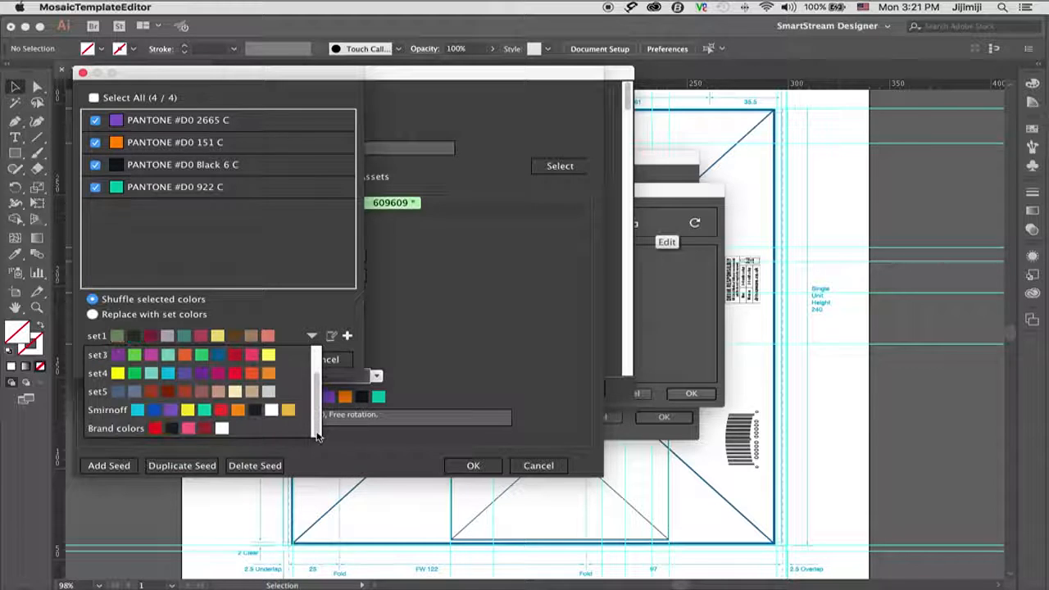
{"action": "left_click", "coordinate": [203, 430]}
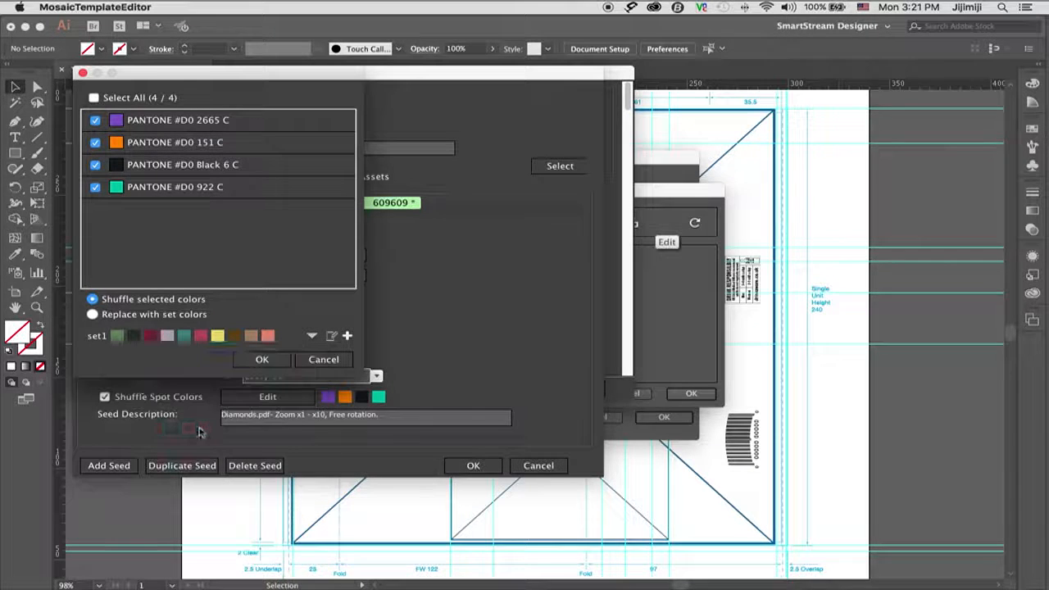
{"action": "left_click", "coordinate": [93, 314]}
{"action": "left_click", "coordinate": [275, 361]}
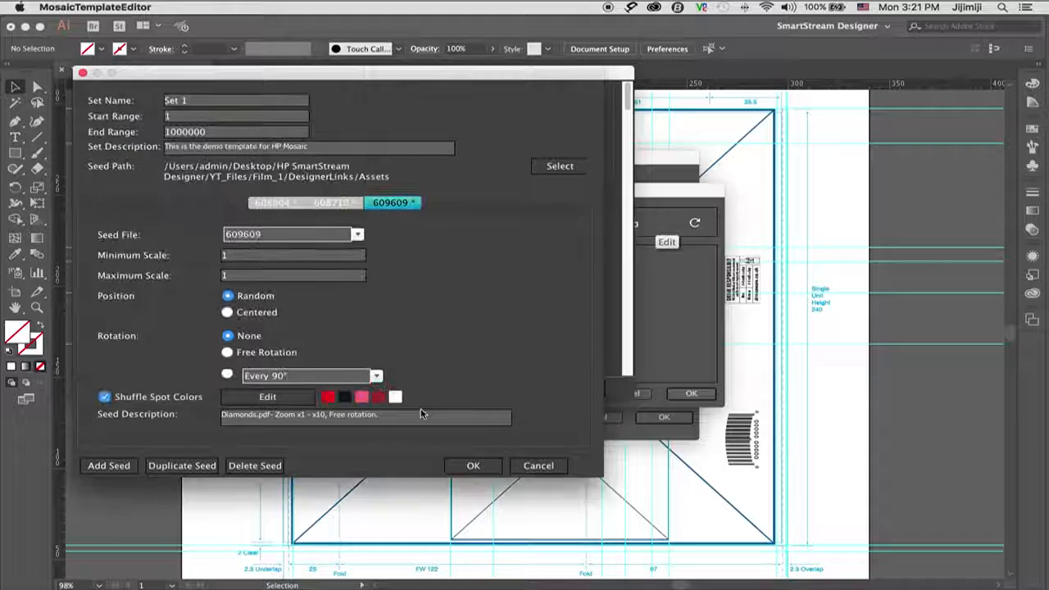
- Save the edited Smirnoff Brand Colors template and apply it to the HP Mosaic image channel
{"action": "left_click", "coordinate": [473, 466]}
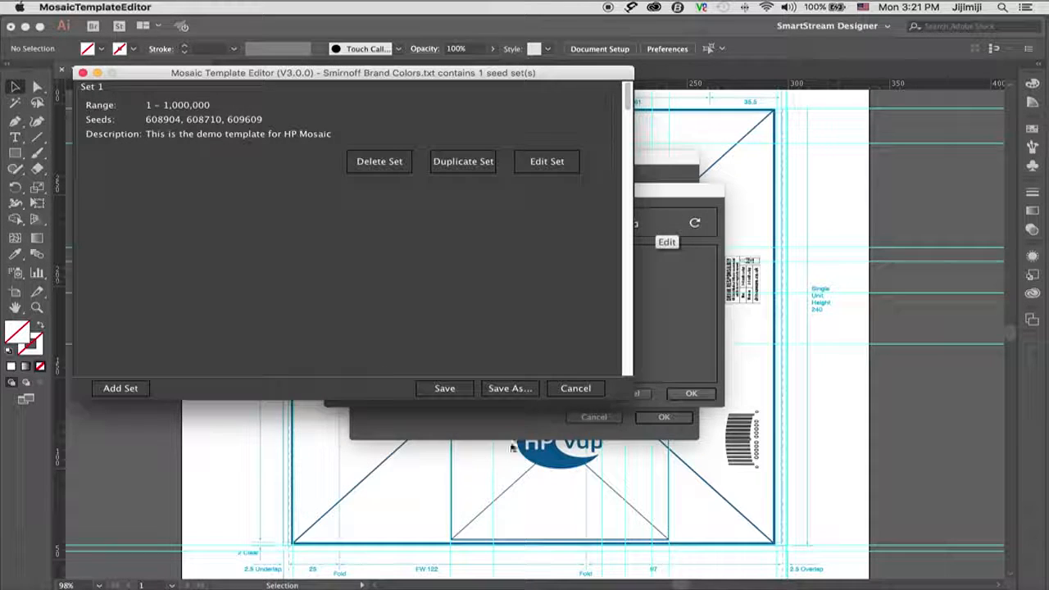
{"action": "left_click", "coordinate": [443, 391]}
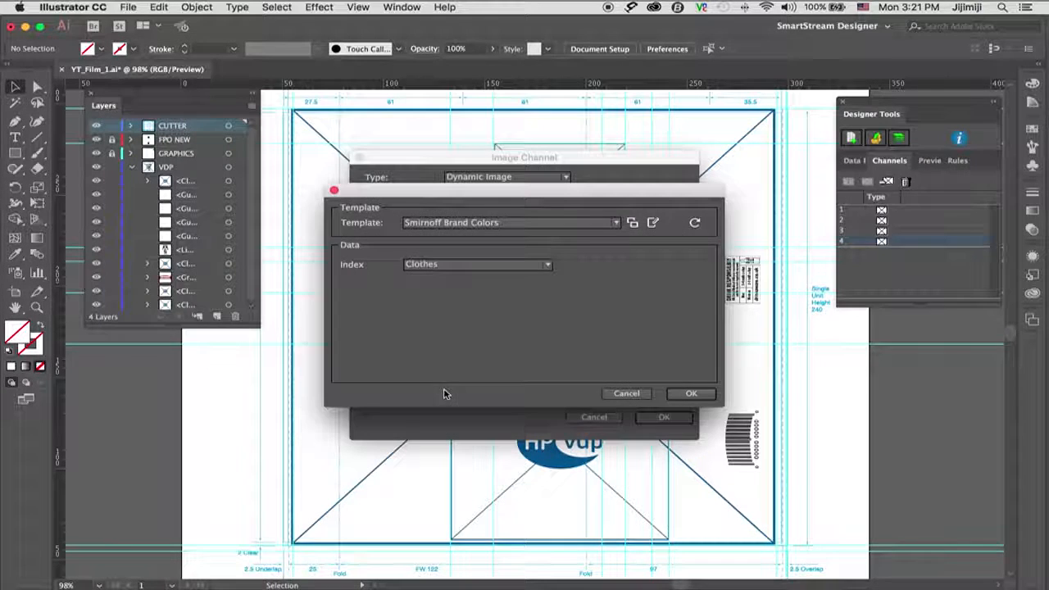
{"action": "left_click", "coordinate": [688, 394]}
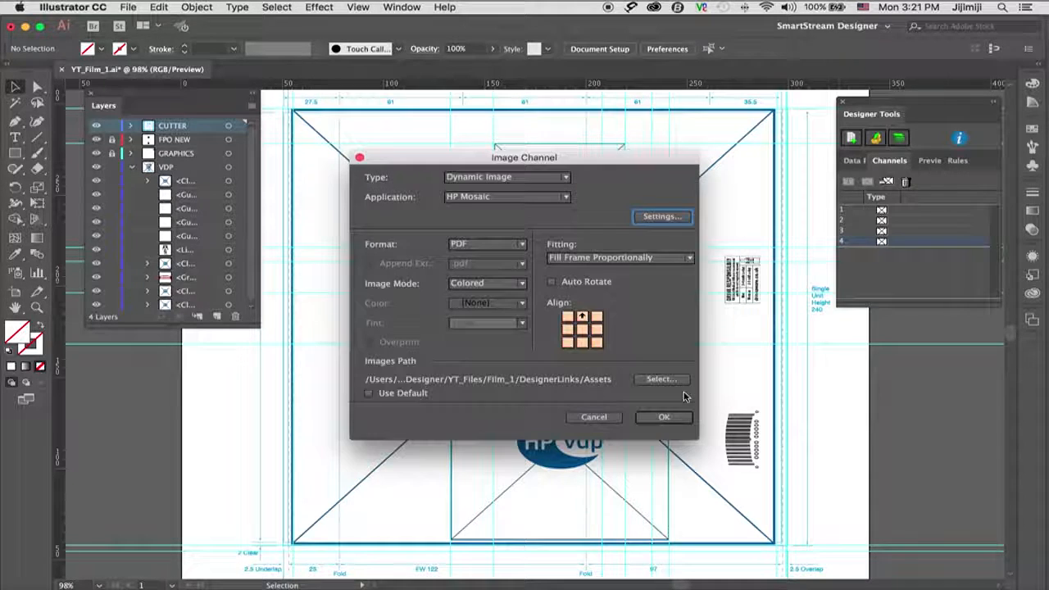
{"action": "left_click", "coordinate": [664, 417]}
{"action": "left_click", "coordinate": [667, 421]}
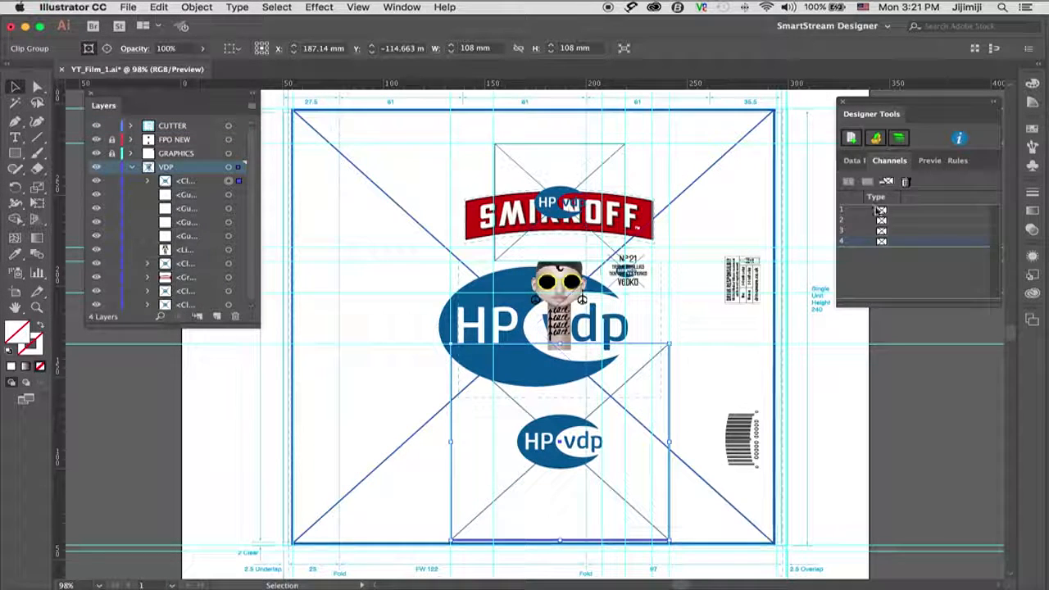
- Preview the label with its variable data and advance to the next record
{"action": "left_click", "coordinate": [928, 161]}
{"action": "left_click", "coordinate": [845, 189]}
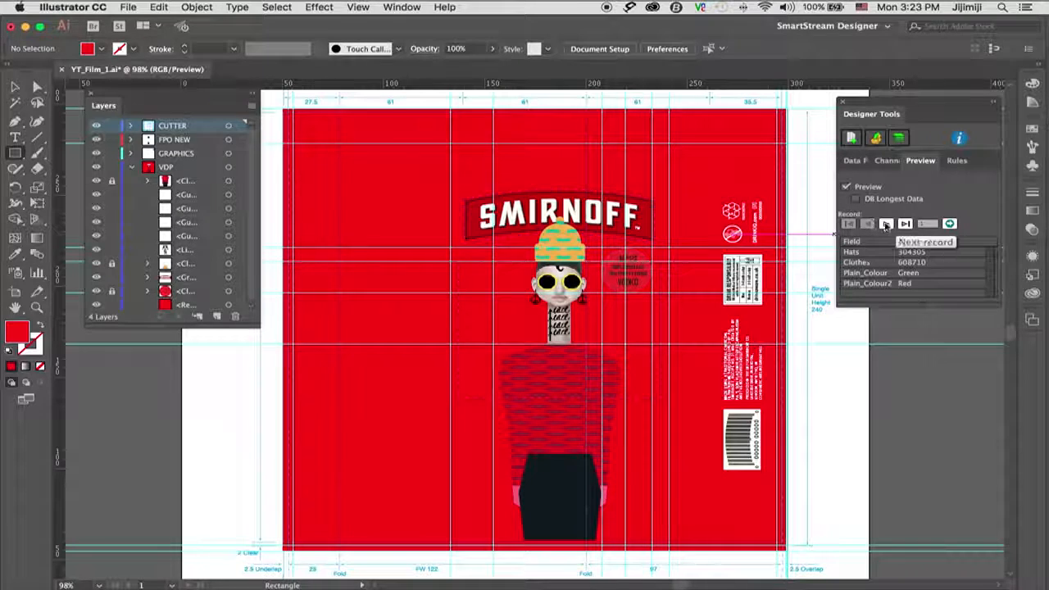
{"action": "left_click", "coordinate": [885, 224]}
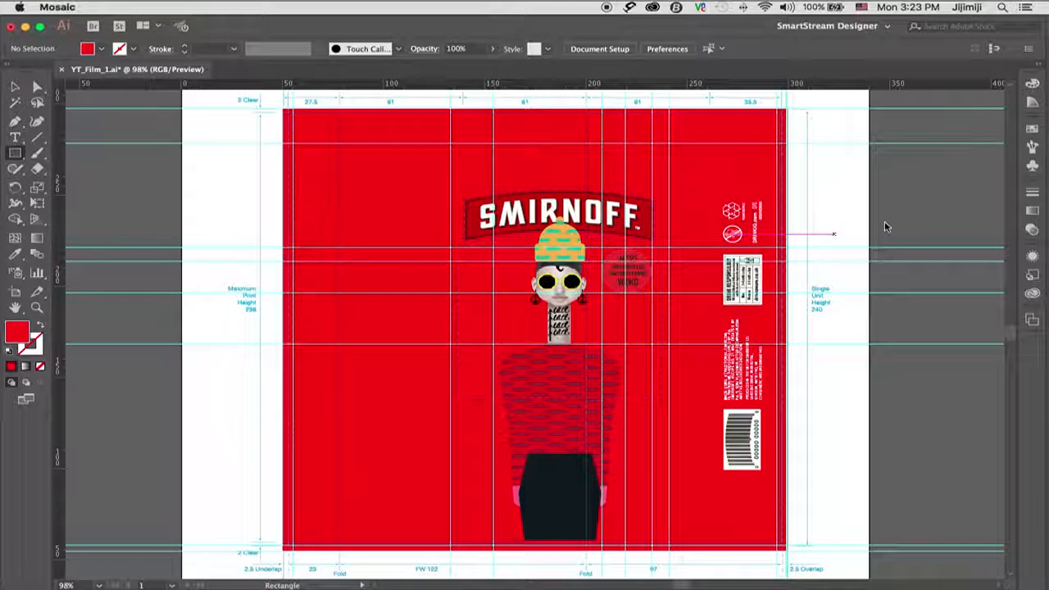